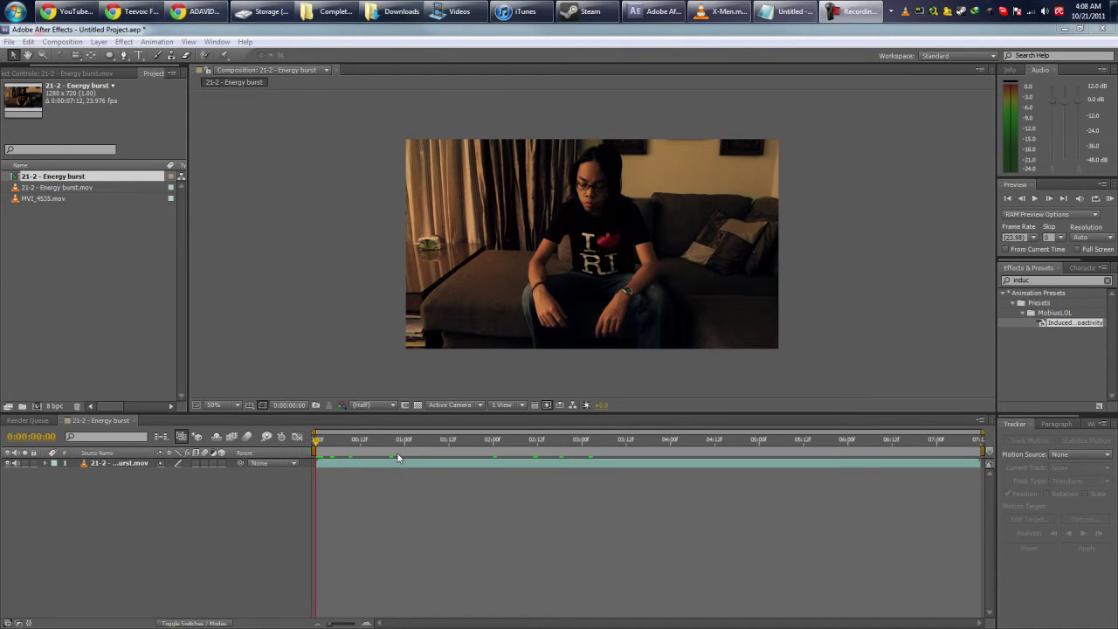
- Preview the 21-2 - Energy burst composition from its first frame
drag(375, 445, 316, 443)
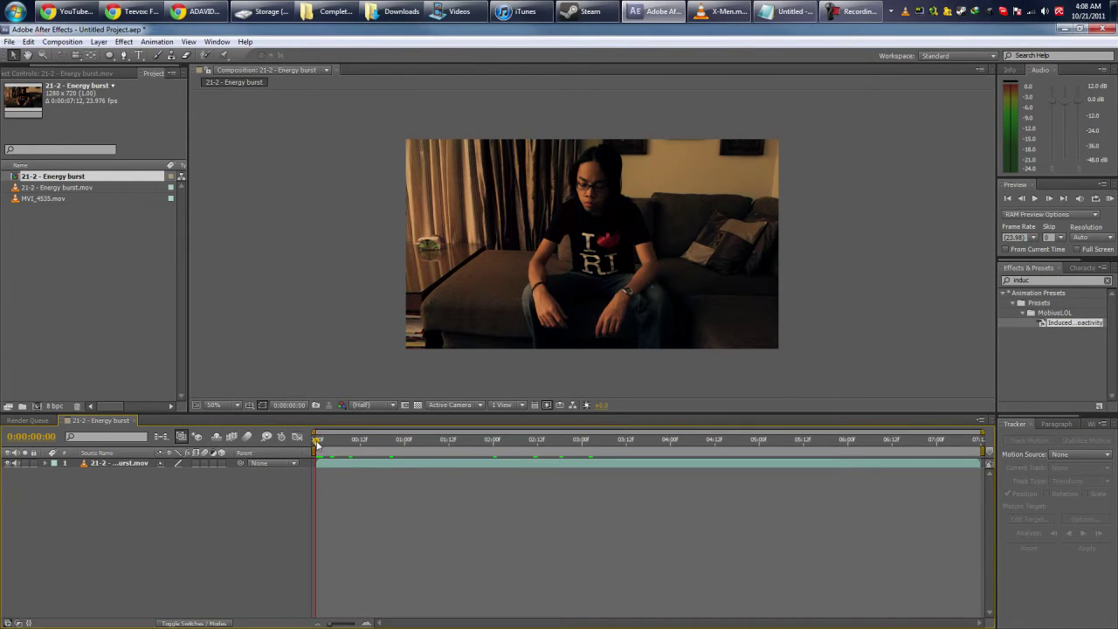
key(KP_0)
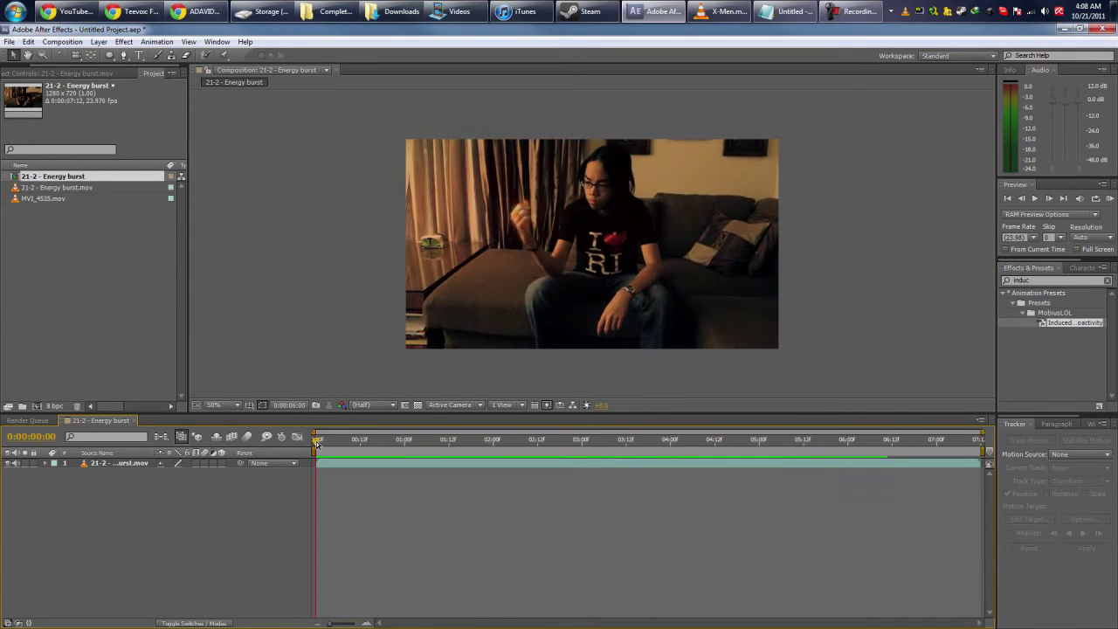
key(space)
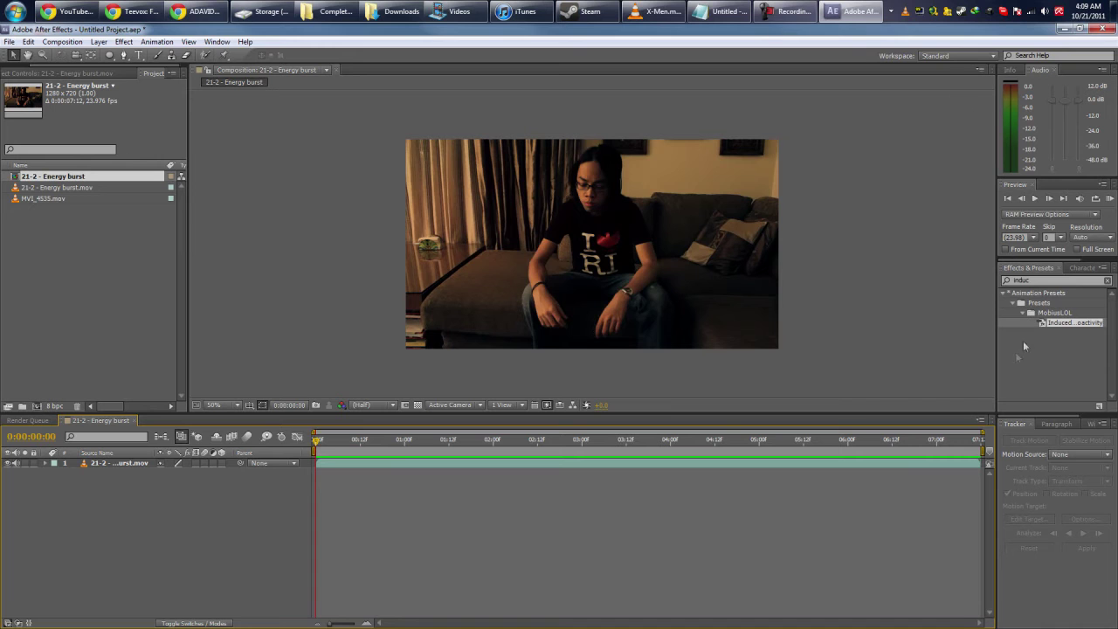
- Switch to the browser and watch the glowing-hand effect in the Heroes Induced Radioactivity reference video on YouTube
click(201, 12)
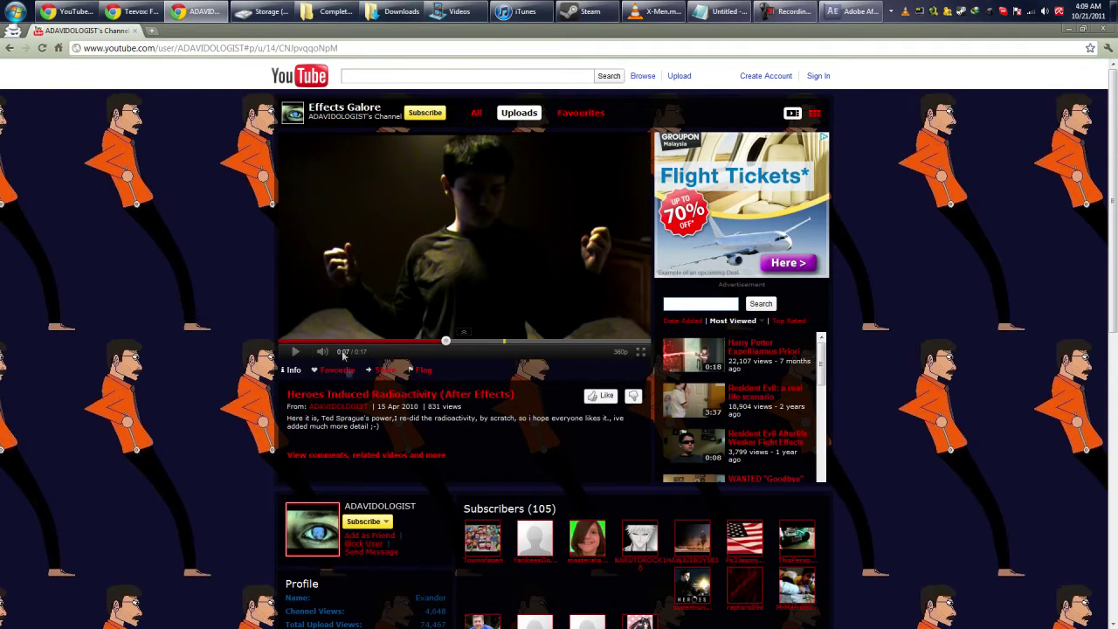
click(295, 351)
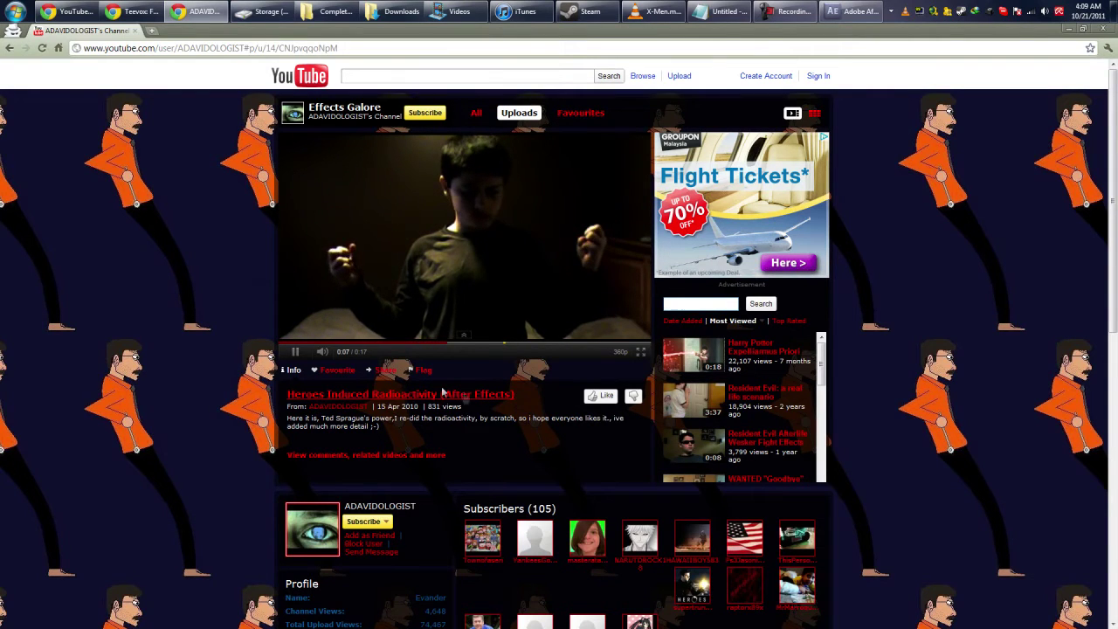
click(297, 351)
click(297, 351)
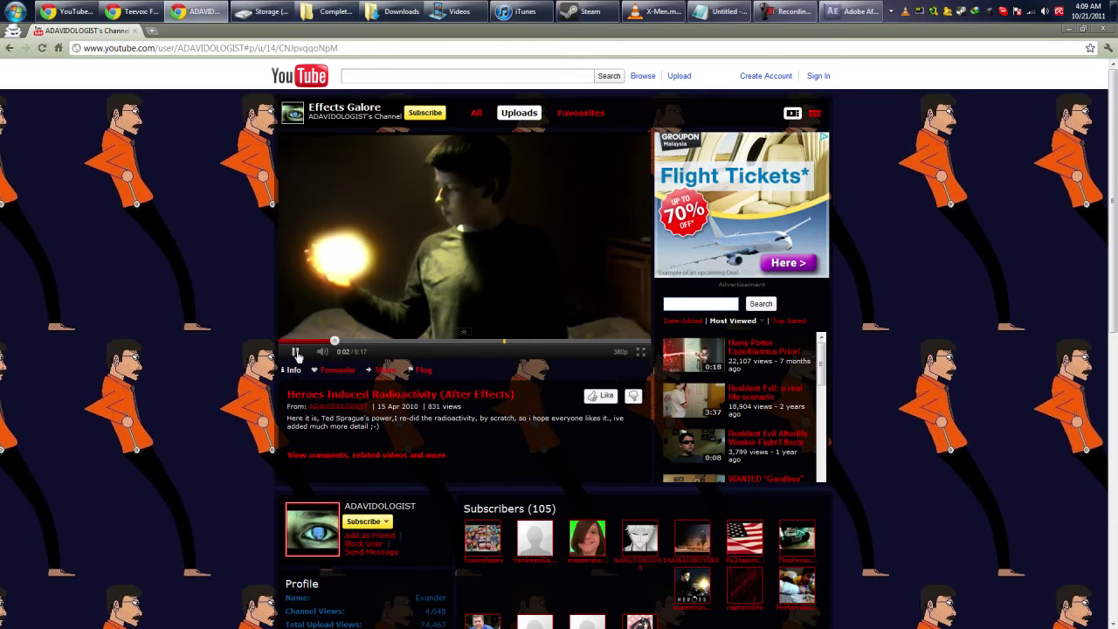
click(295, 351)
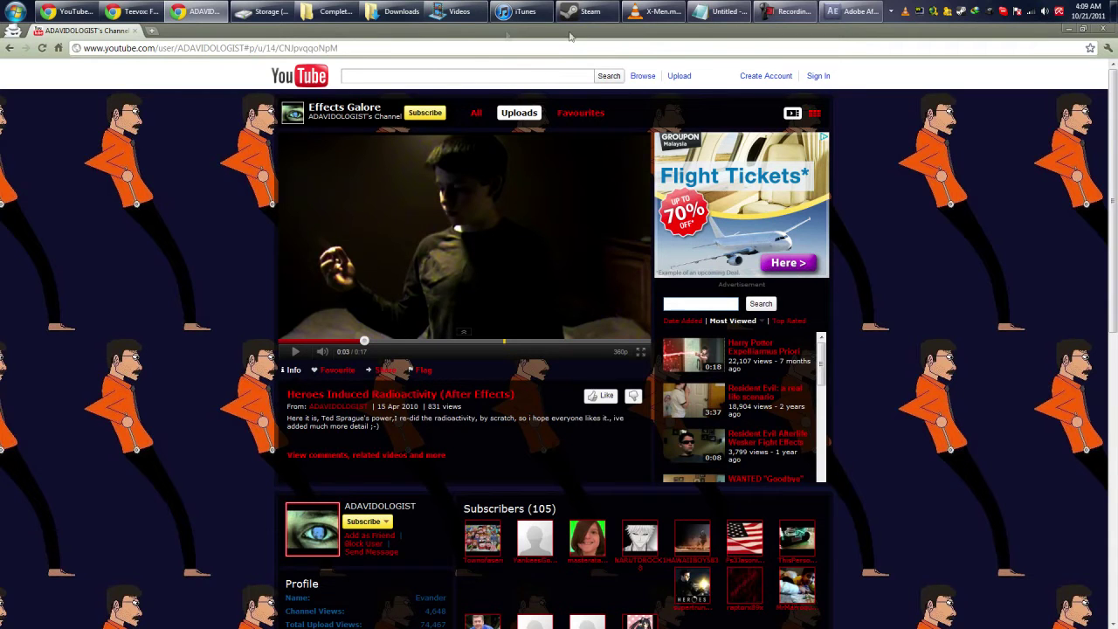
- Switch to After Effects and compare the raised-hand part of the Energy burst clip with the YouTube reference video
click(843, 19)
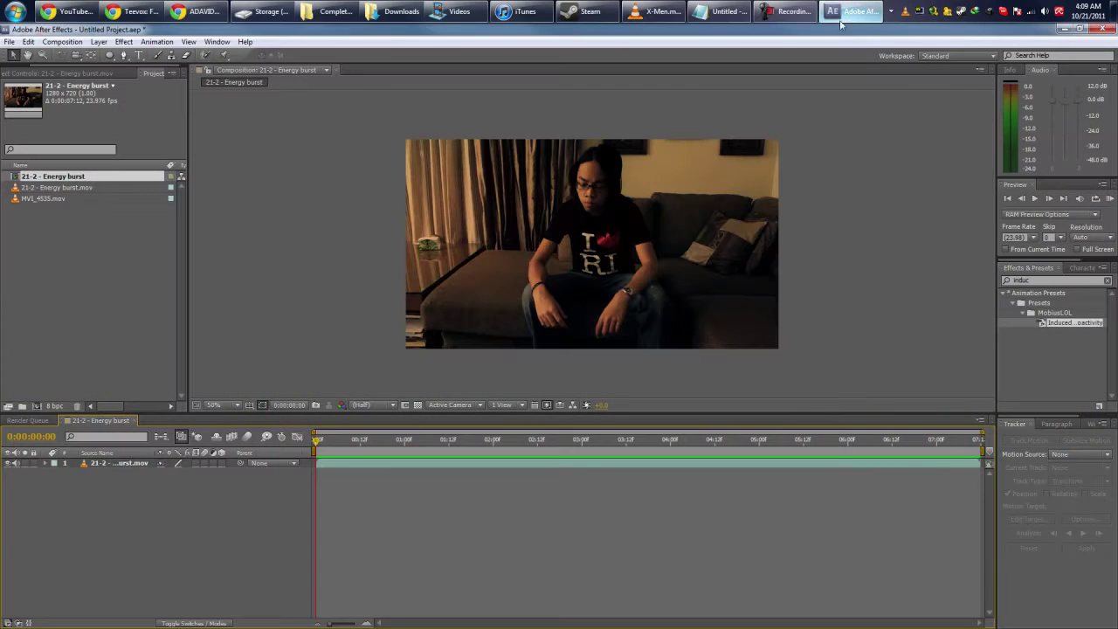
drag(345, 441, 476, 448)
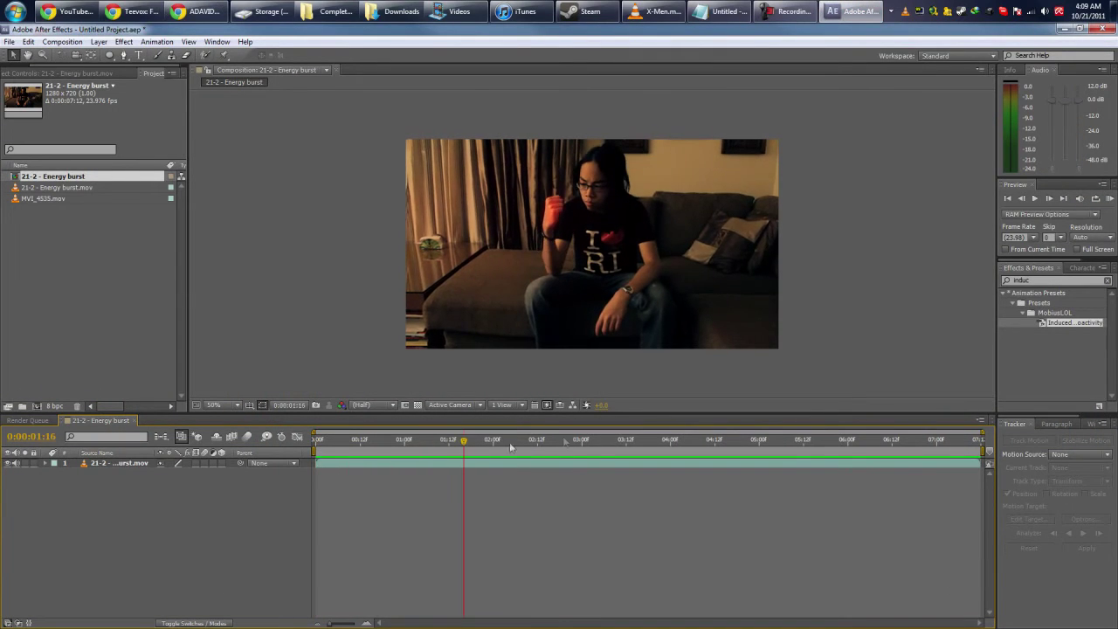
key(alt+Tab)
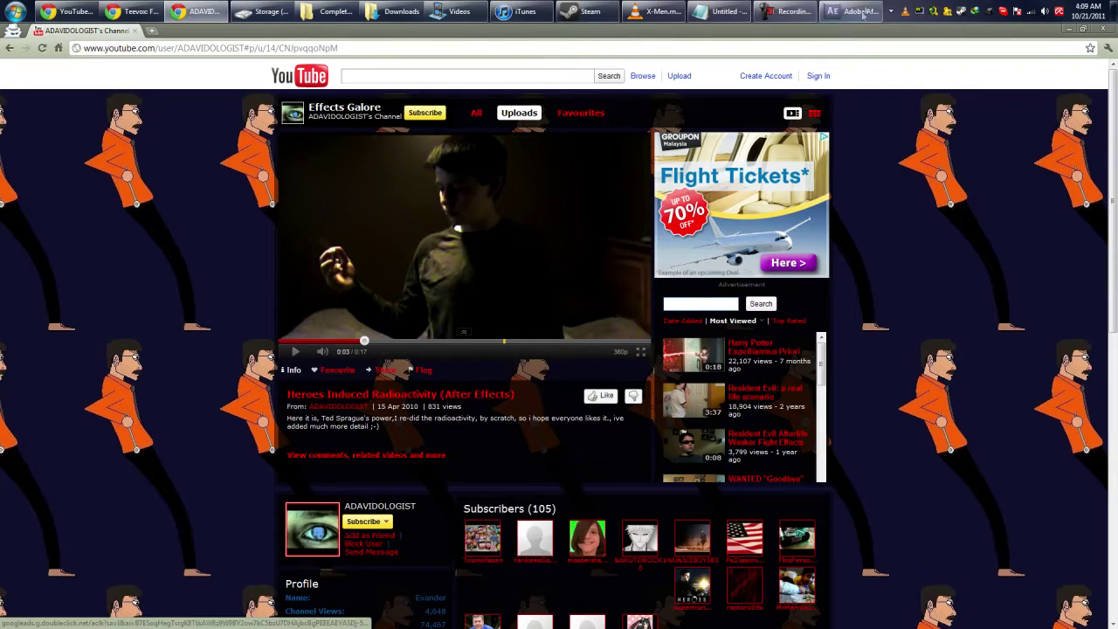
key(alt+Tab)
- Create a new composition from the MVI_4532.mov footage
click(191, 262)
click(54, 205)
drag(43, 195, 37, 405)
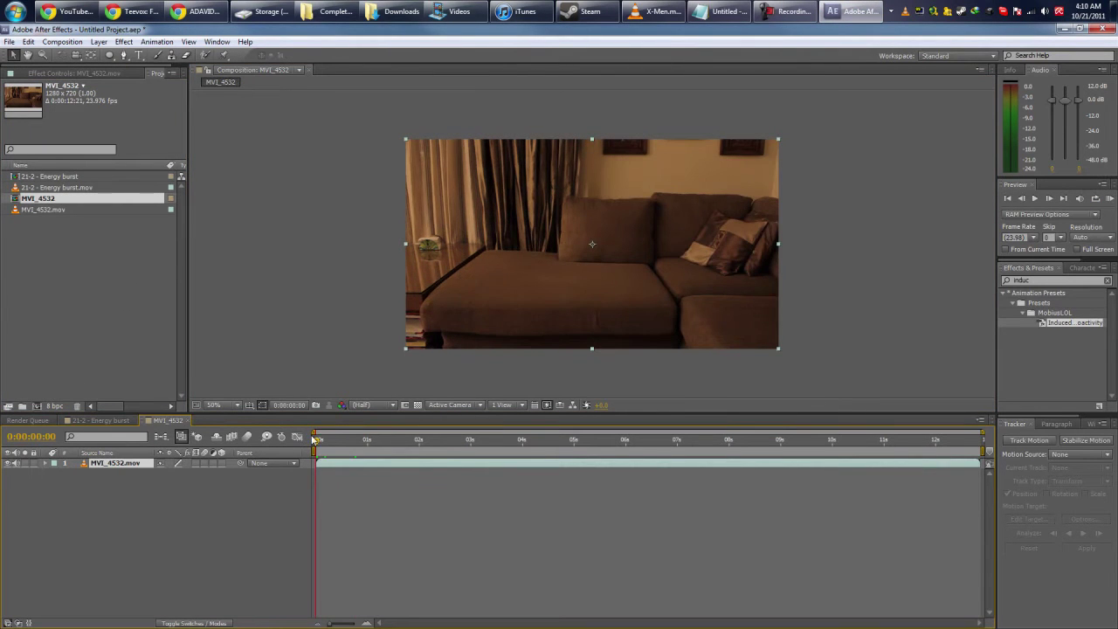
- Set the work area around the raised-hand action and trim the MVI_4532 composition to it, about 3:23 long
drag(313, 439, 842, 443)
key(b)
key(n)
right_click(833, 452)
click(865, 487)
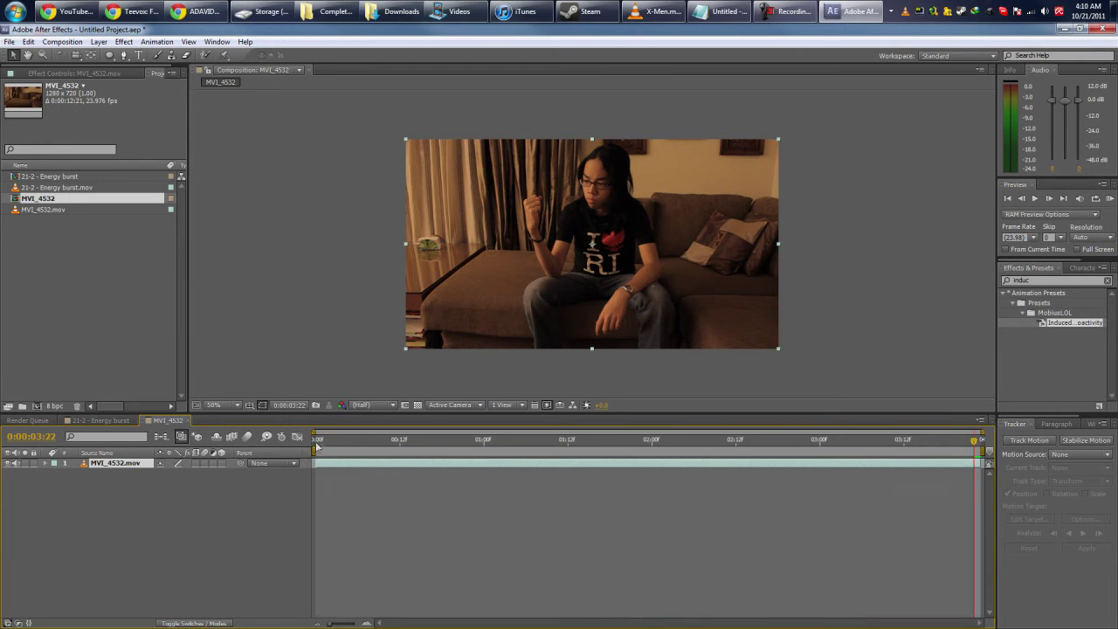
- Add a null object to the MVI_4532 composition
right_click(155, 514)
mouse_move(211, 407)
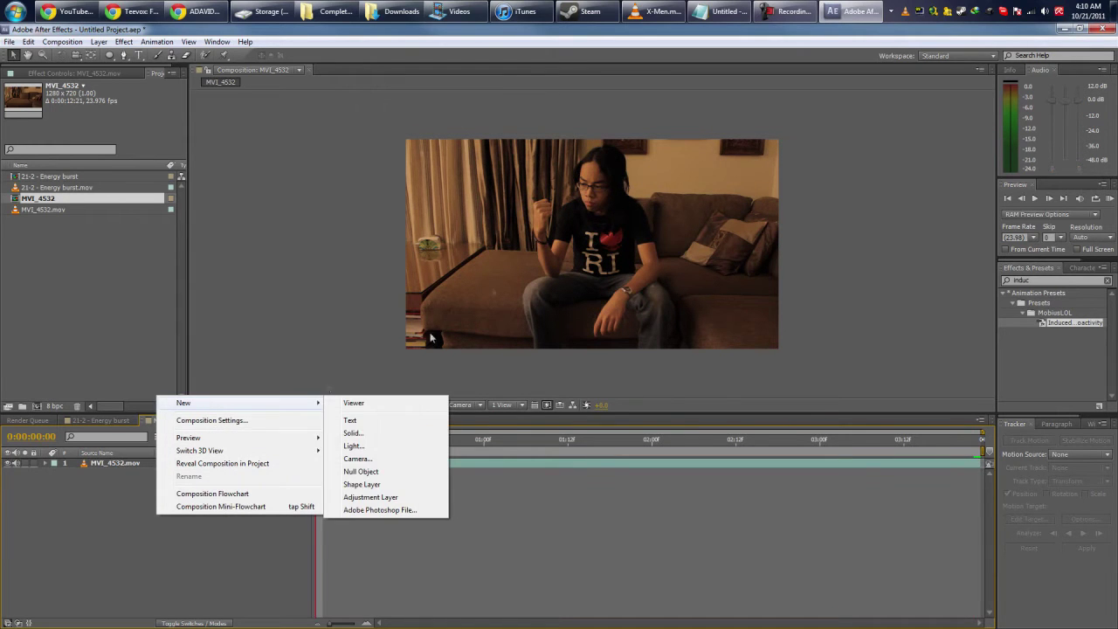
click(360, 472)
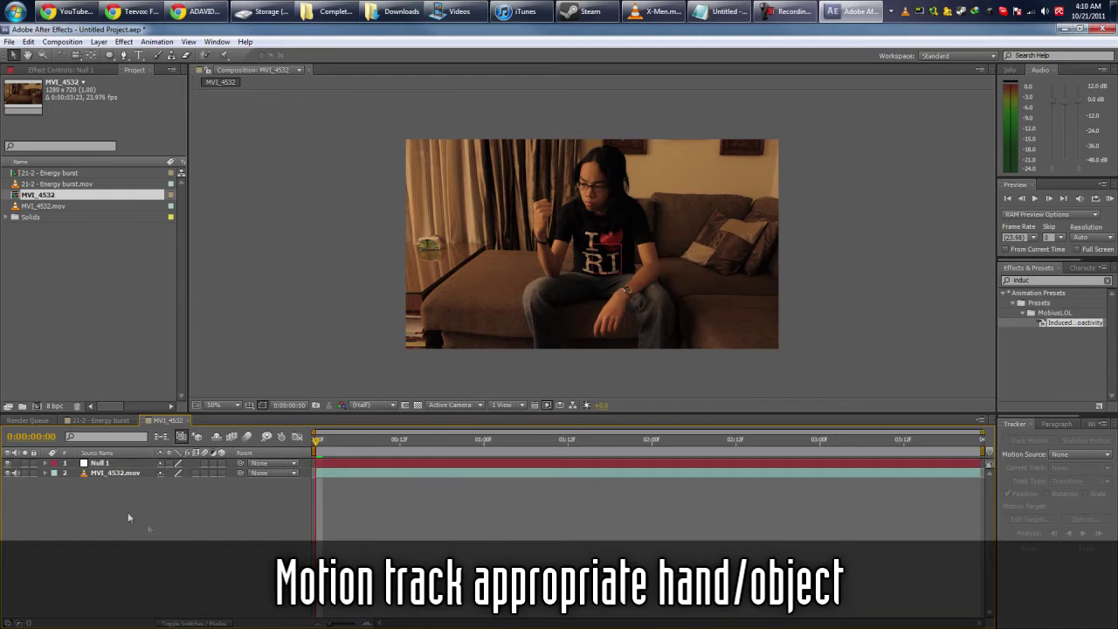
- Start motion tracking on MVI_4532.mov at 0:00:00:20, place the track point on the raised hand and analyze forward
drag(414, 446, 445, 446)
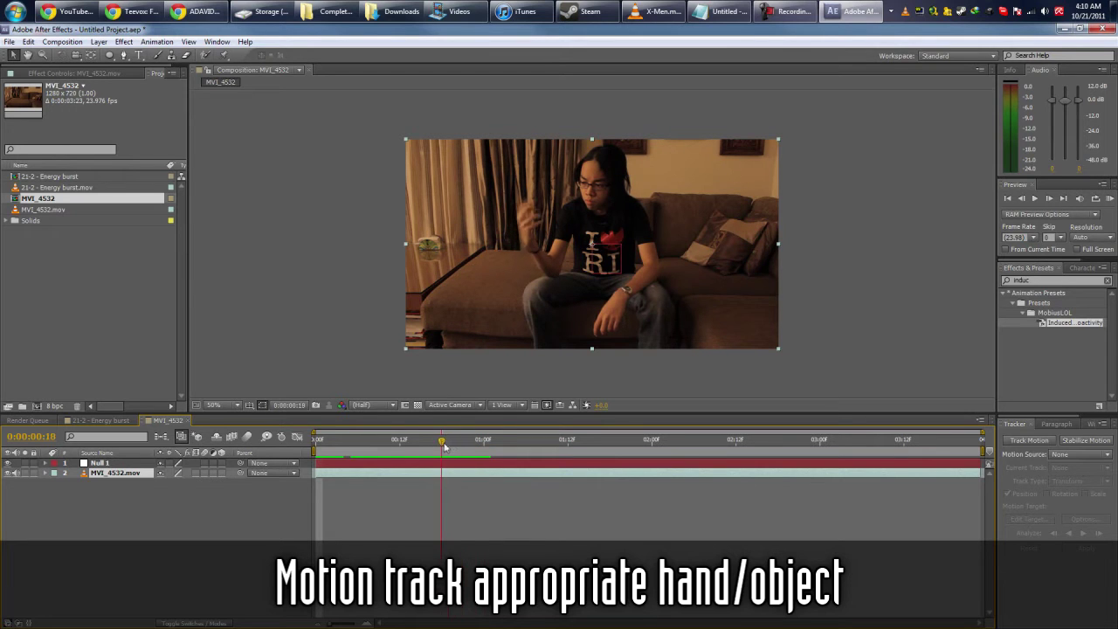
click(1029, 439)
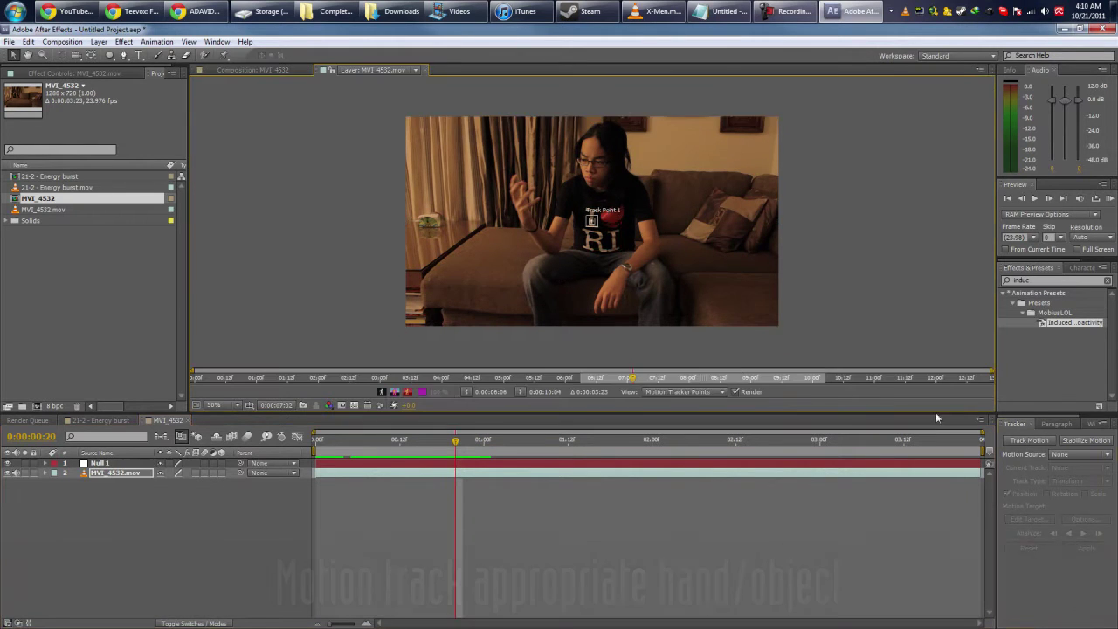
scroll(461, 245, up, 4)
drag(461, 246, 528, 278)
drag(681, 273, 403, 212)
click(1083, 533)
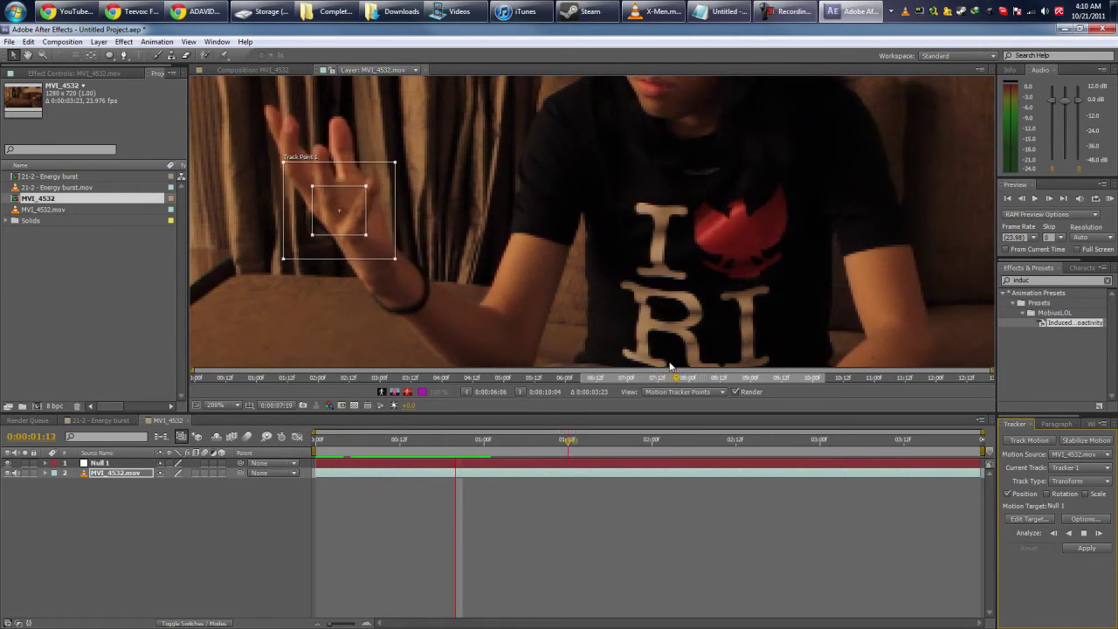
- Stop the analysis, go back to 0:00:01:19, reposition the track point on the palm and analyze forward again
key(space)
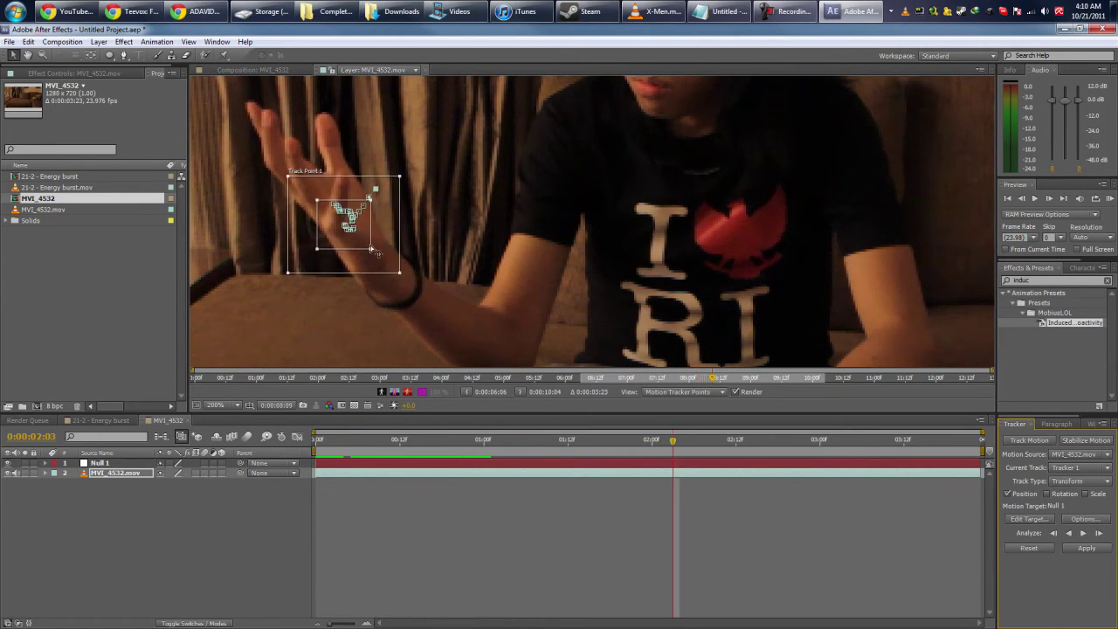
drag(678, 446, 603, 444)
key(Page_Down)
key(Page_Down)
mouse_move(392, 249)
mouse_down()
mouse_move(369, 219)
mouse_move(375, 235)
mouse_up()
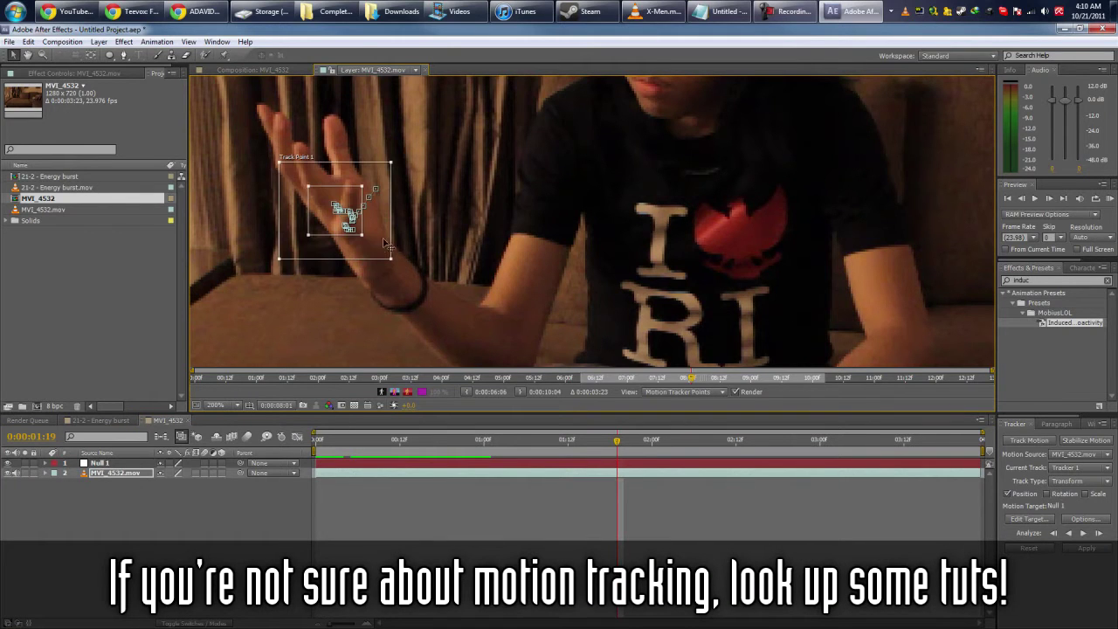
click(1083, 534)
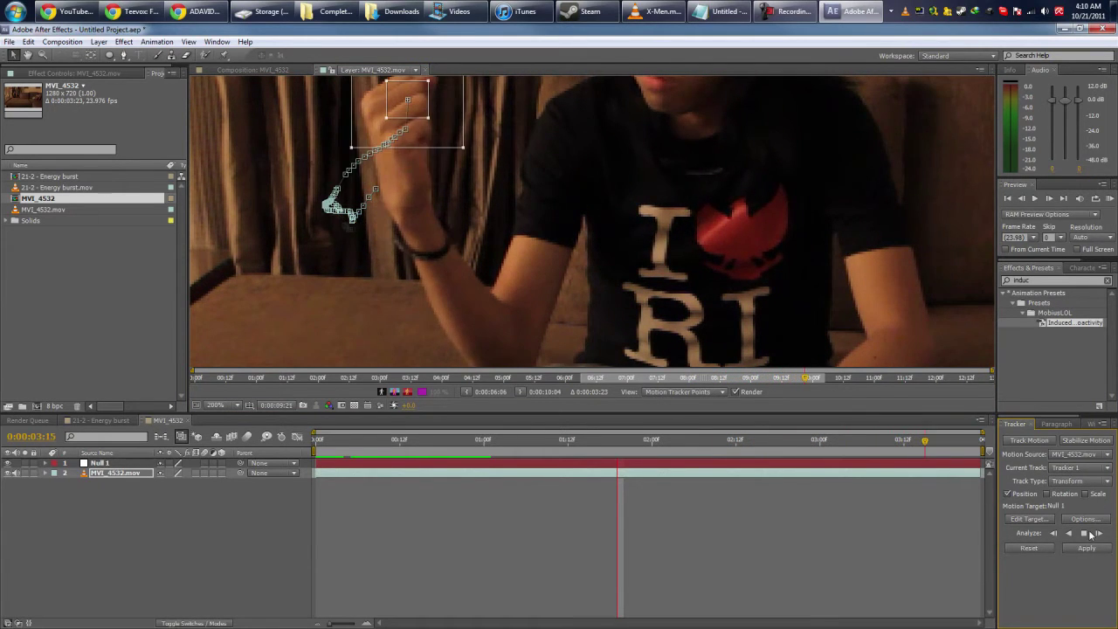
- Apply the tracking data to the null object in X and Y, and rename the null as Tracker
click(1086, 548)
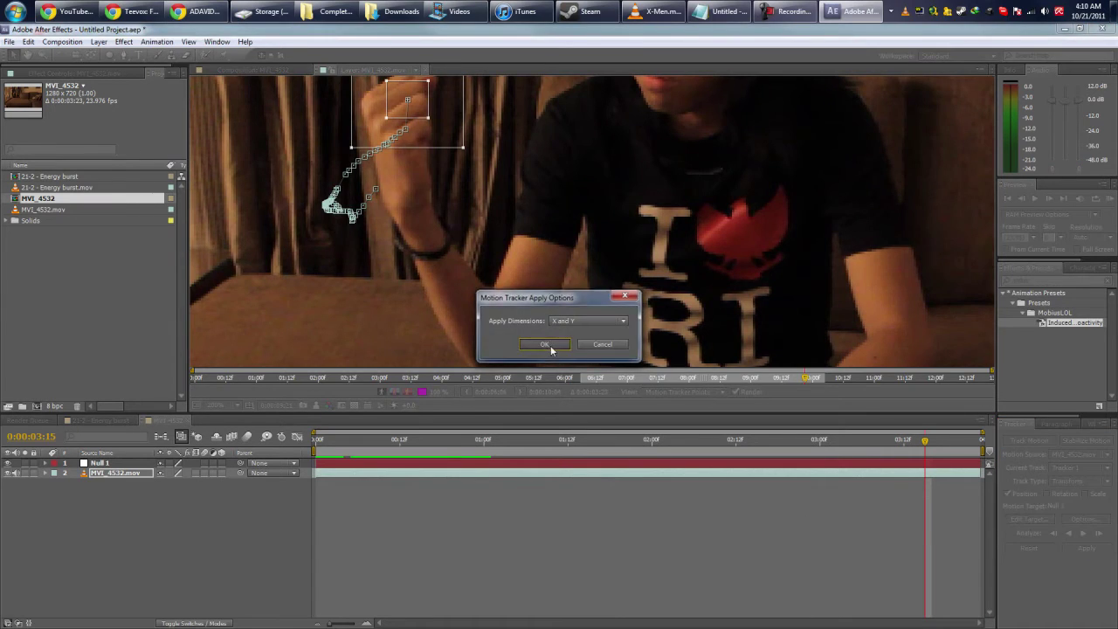
click(544, 344)
drag(312, 446, 939, 448)
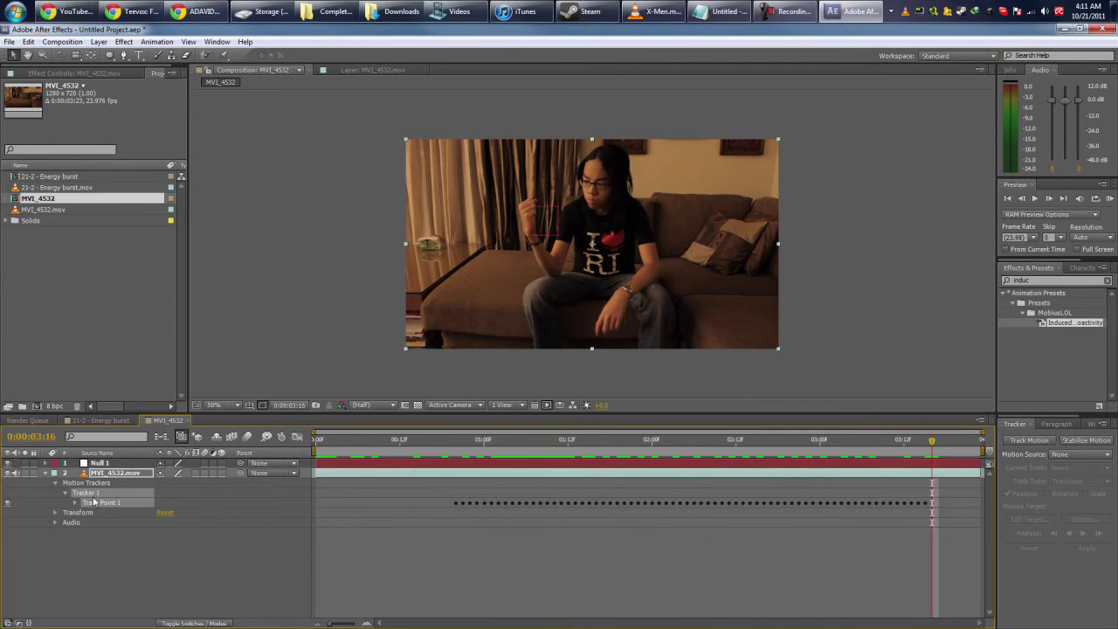
click(105, 464)
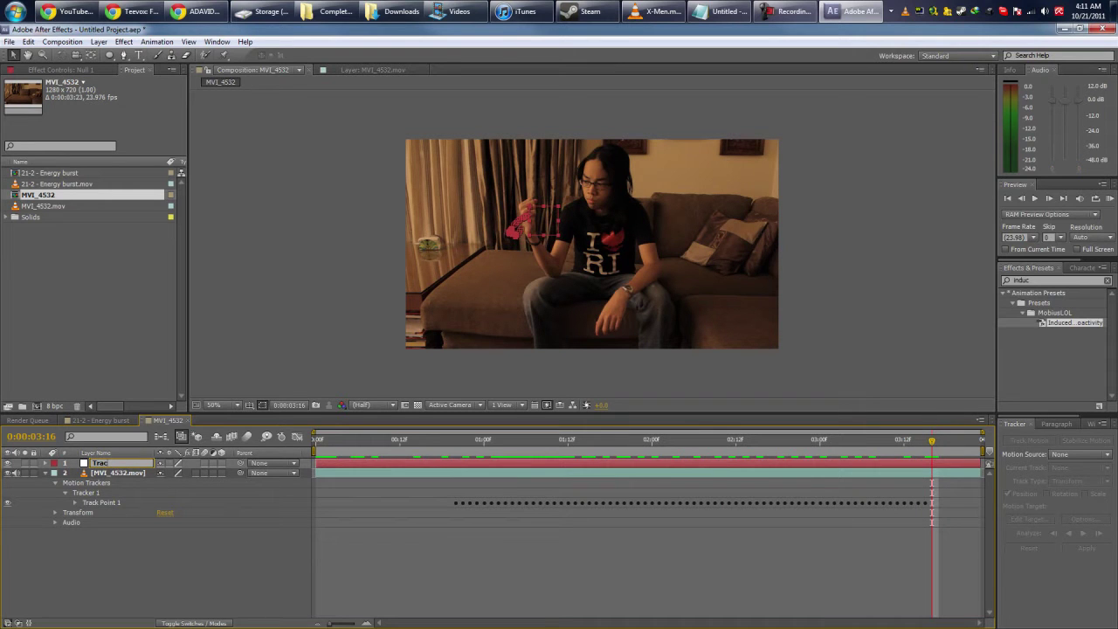
click(157, 545)
- Create a new 1280 x 720 composition, 10 seconds long at 23.976 fps, with a black background
click(63, 42)
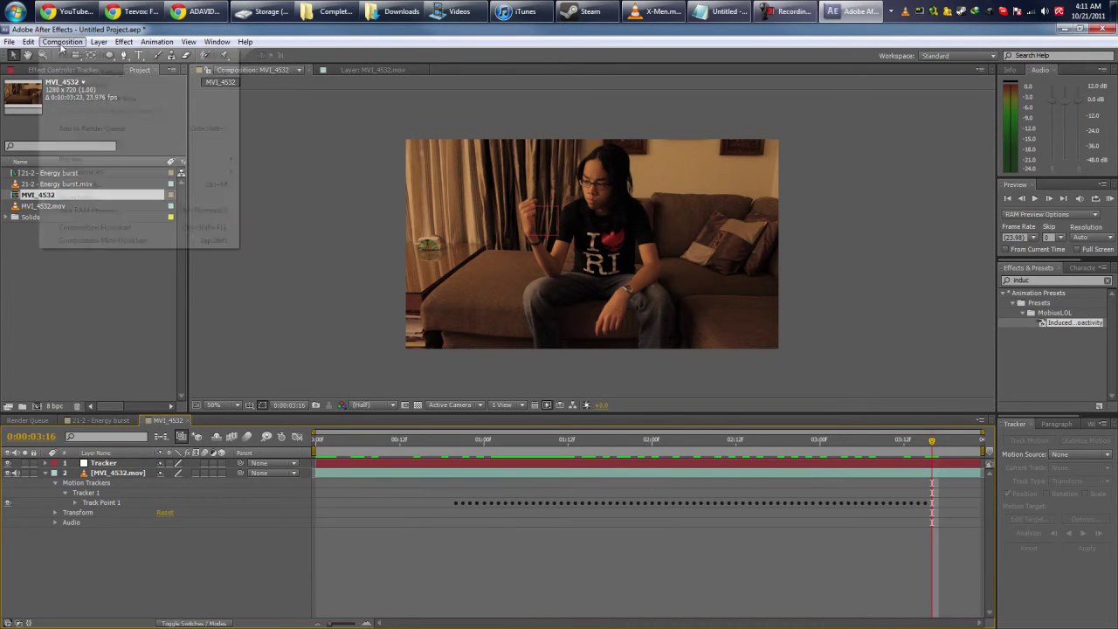
click(79, 51)
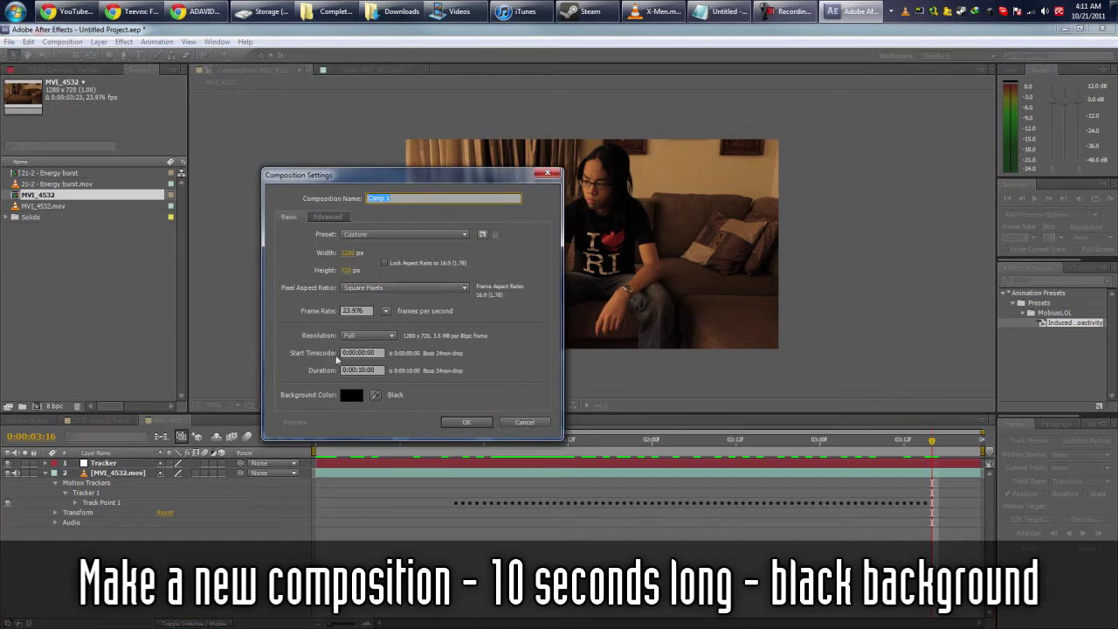
click(466, 423)
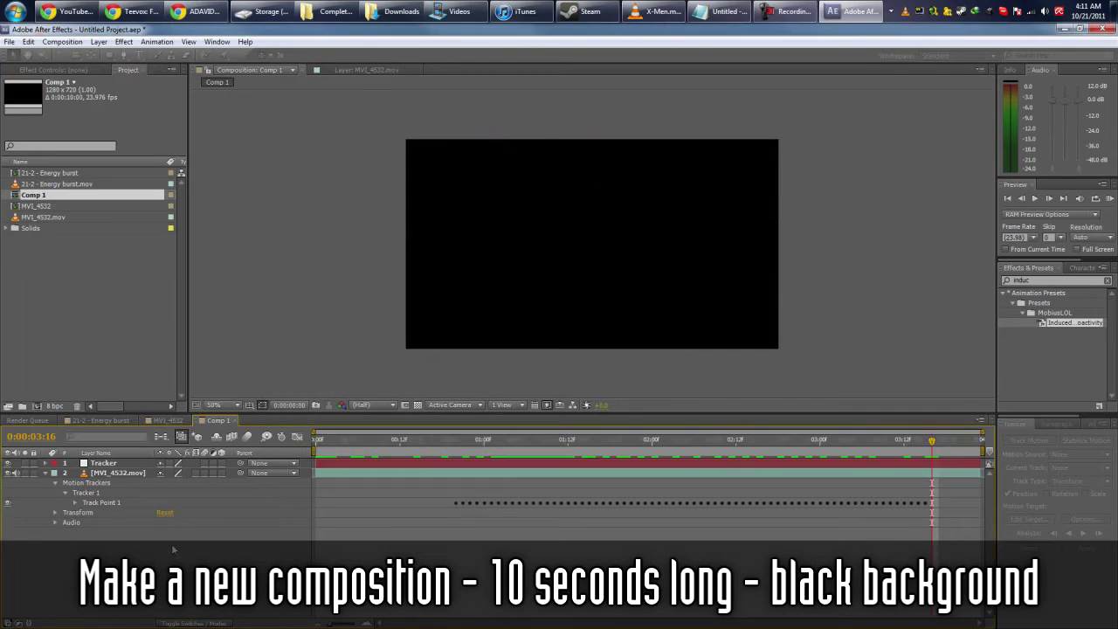
- Add a black (000000) solid layer to Comp 1
right_click(148, 510)
mouse_move(179, 397)
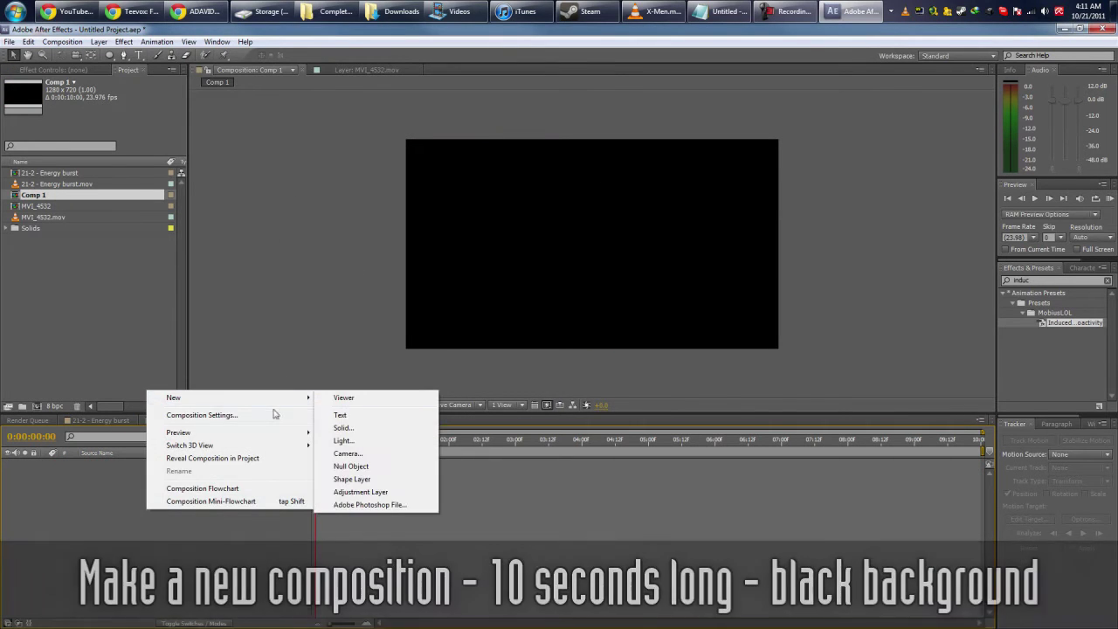
click(345, 428)
click(551, 397)
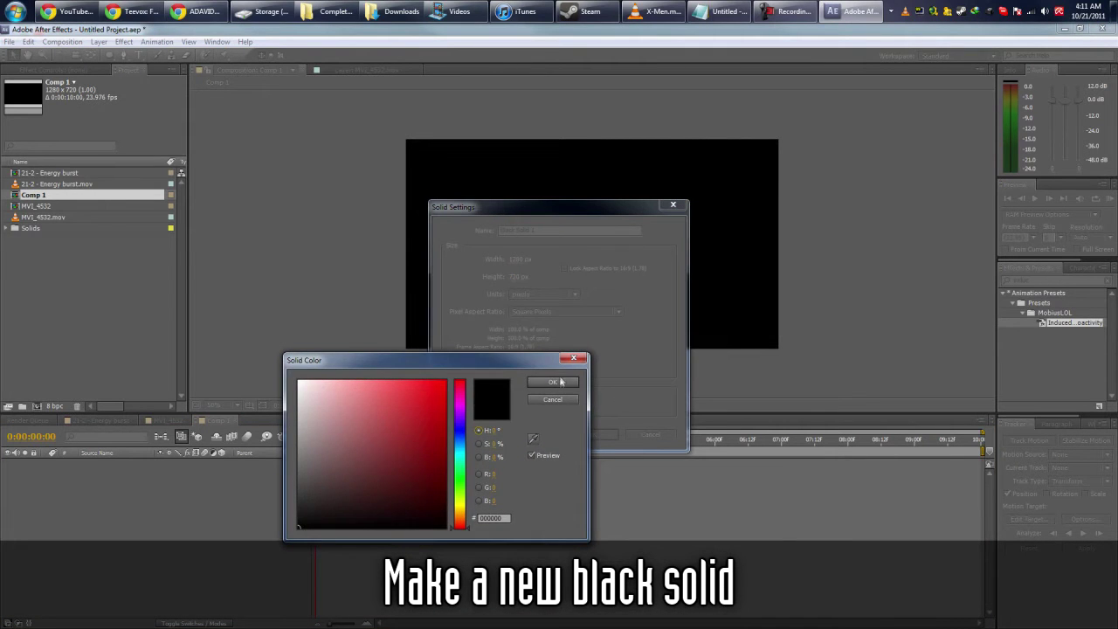
click(560, 381)
click(602, 434)
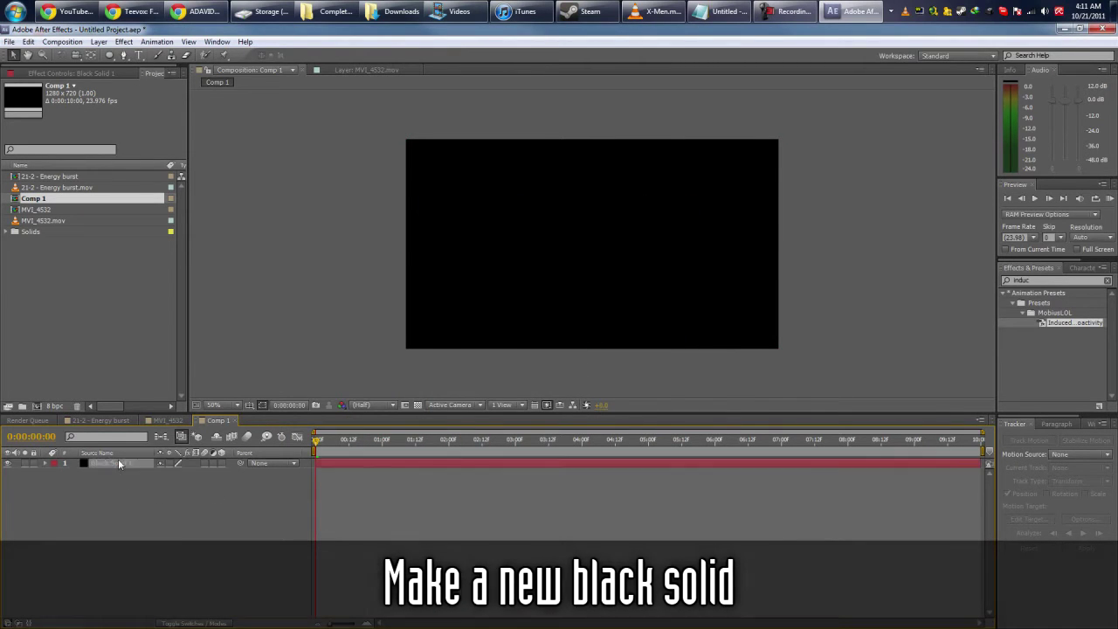
- Apply the Fractal Noise effect to the black solid
click(124, 42)
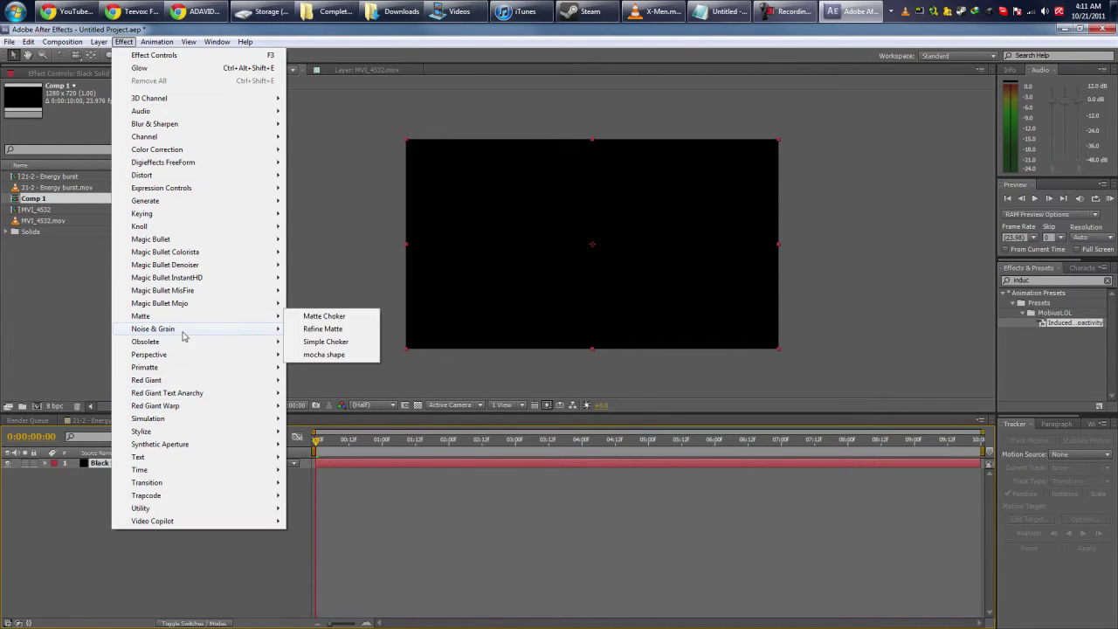
mouse_move(220, 330)
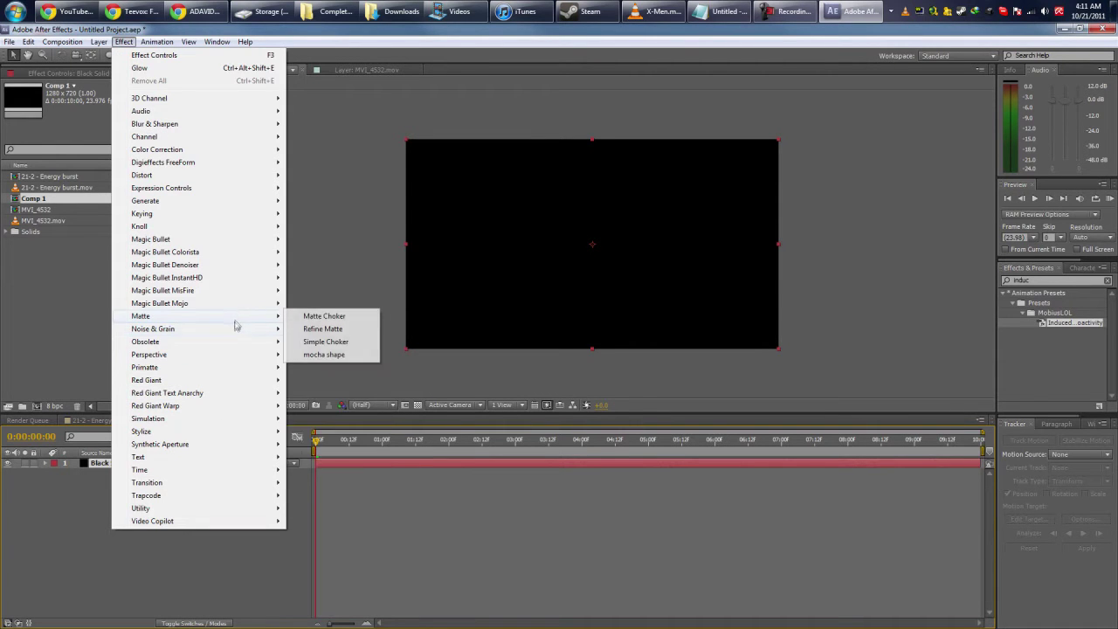
click(323, 354)
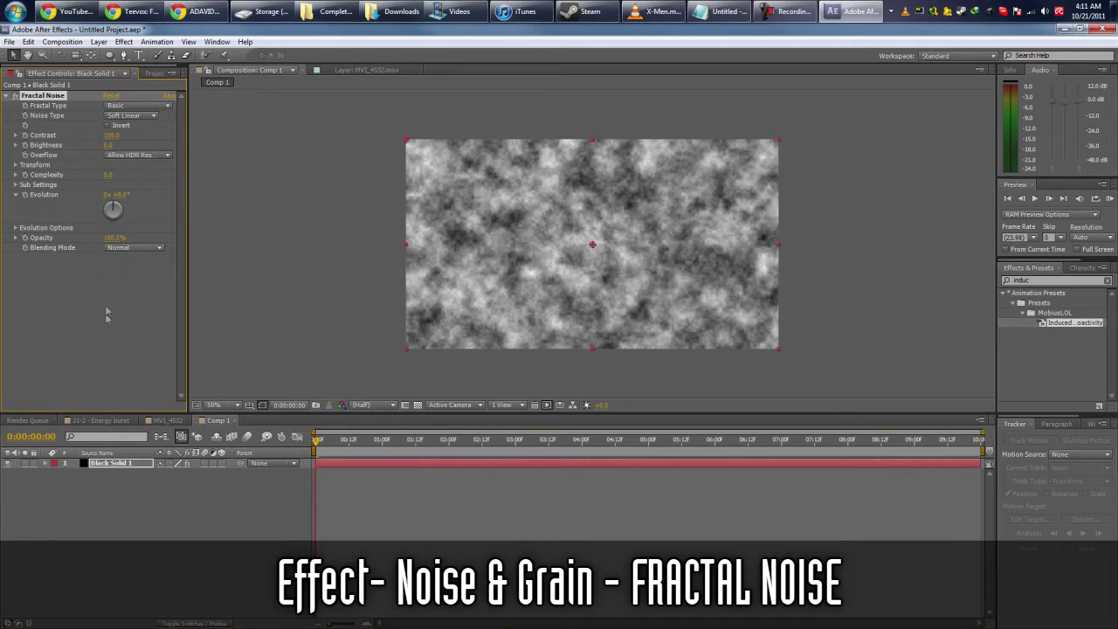
- Set Fractal Noise to Dynamic fractal type, Linear noise and inverted, increase its contrast, and enable Evolution keyframing at the first frame
click(125, 106)
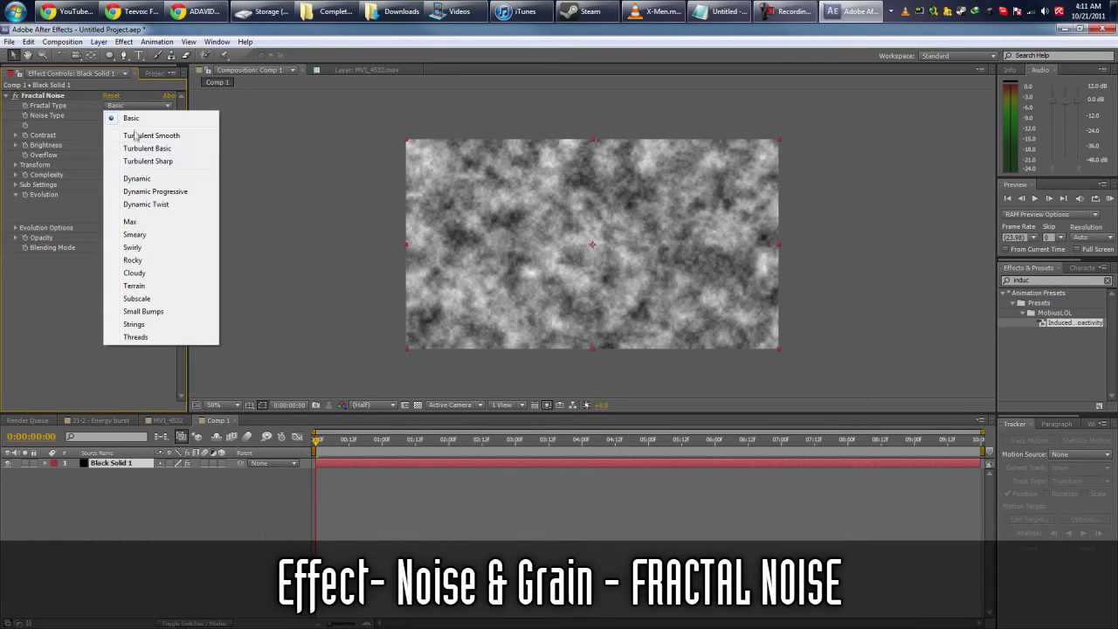
click(137, 178)
click(131, 115)
click(145, 141)
click(107, 126)
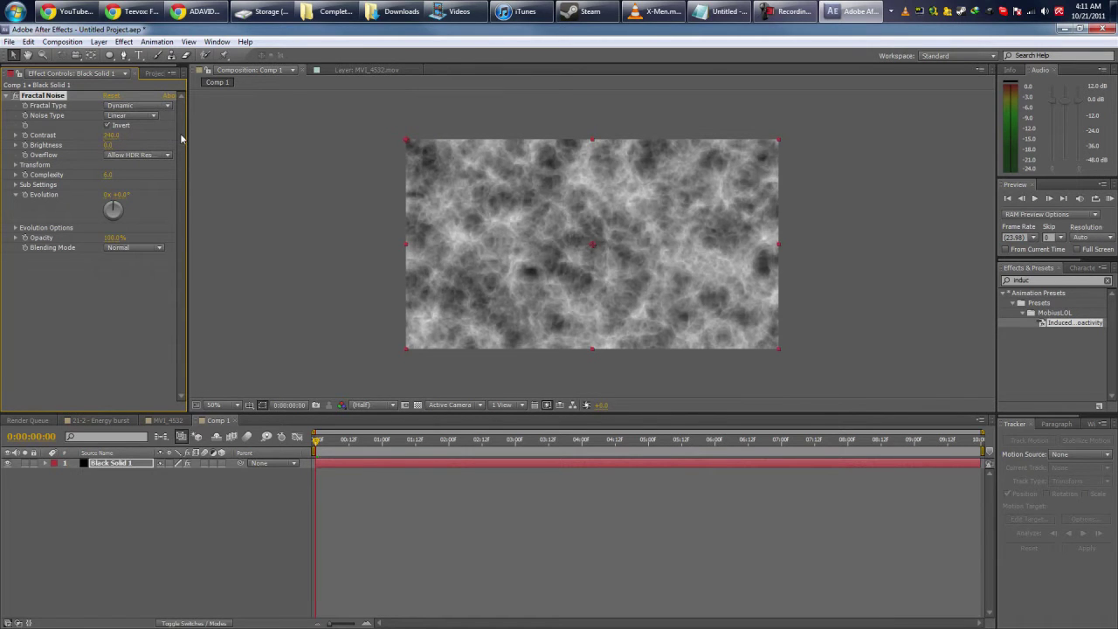
key(Return)
key(Return)
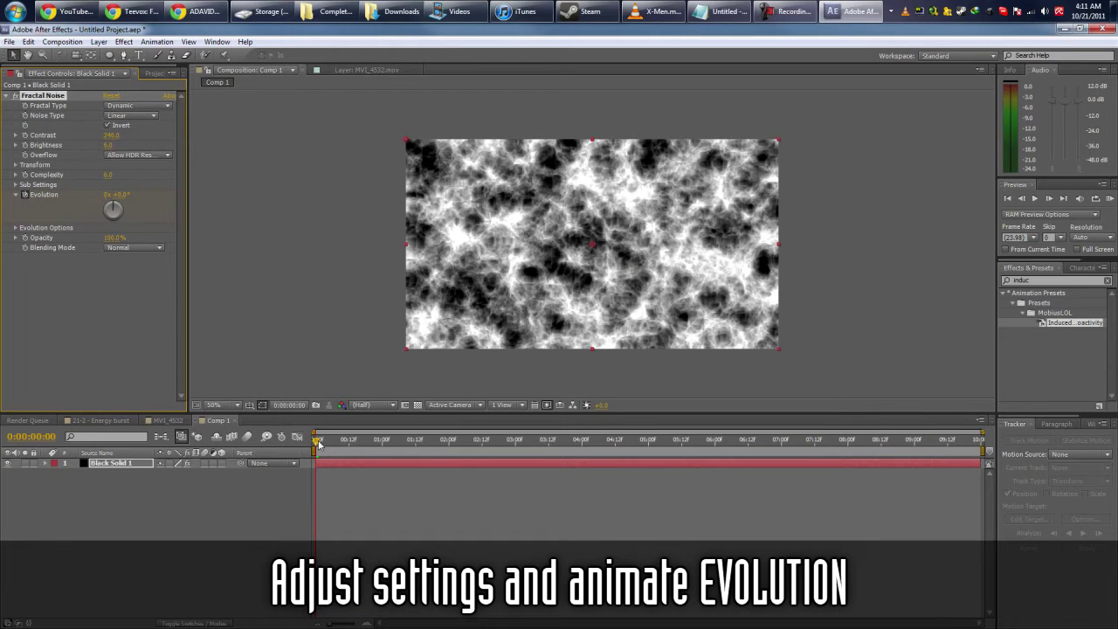
- Keyframe Fractal Noise Evolution at 5 full revolutions at the end of the composition, and preview the animation
click(964, 453)
click(108, 195)
text(5)
key(Return)
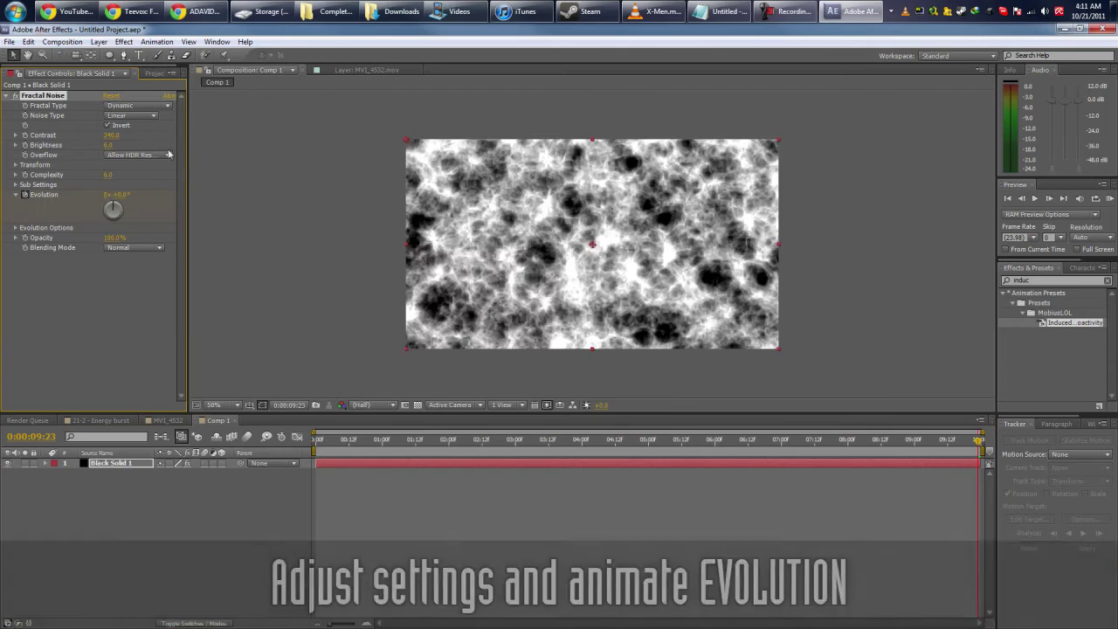
drag(334, 444, 298, 447)
key(space)
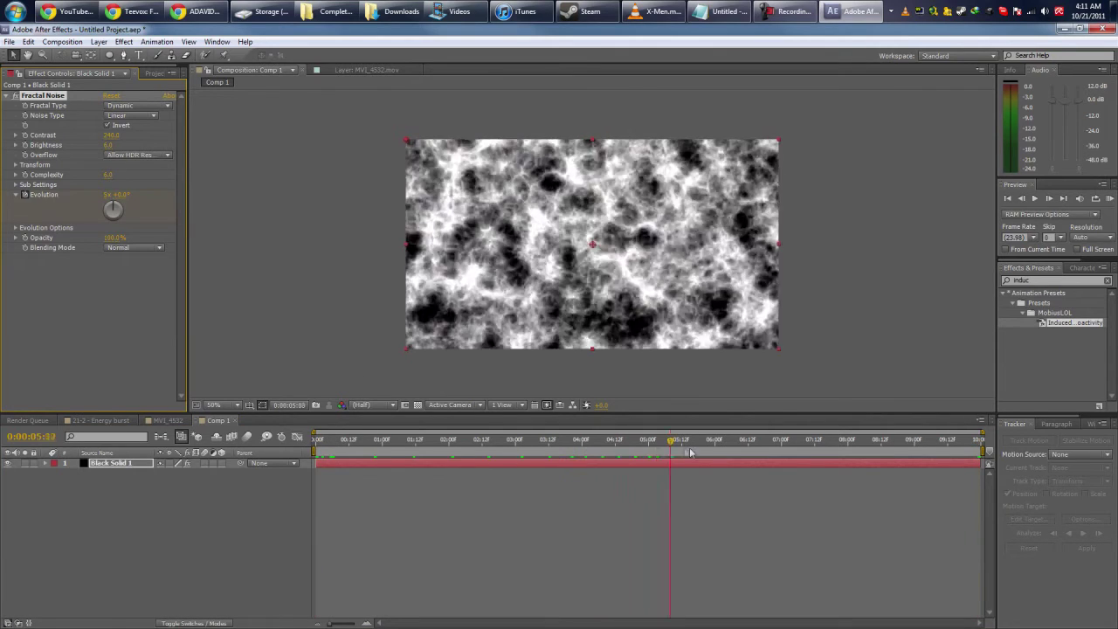
drag(748, 460, 174, 452)
- Mask the black solid with a perfectly circular ellipse near the frame's centre and feather the mask by 100 pixels
click(166, 498)
click(109, 55)
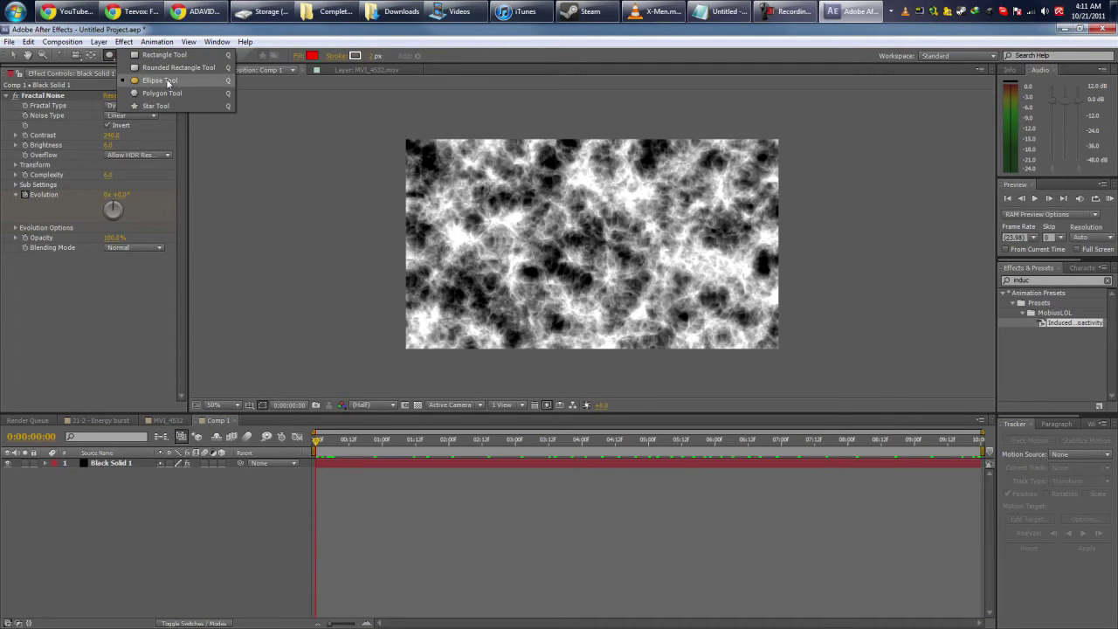
click(166, 80)
drag(535, 177, 714, 301)
key(ctrl+z)
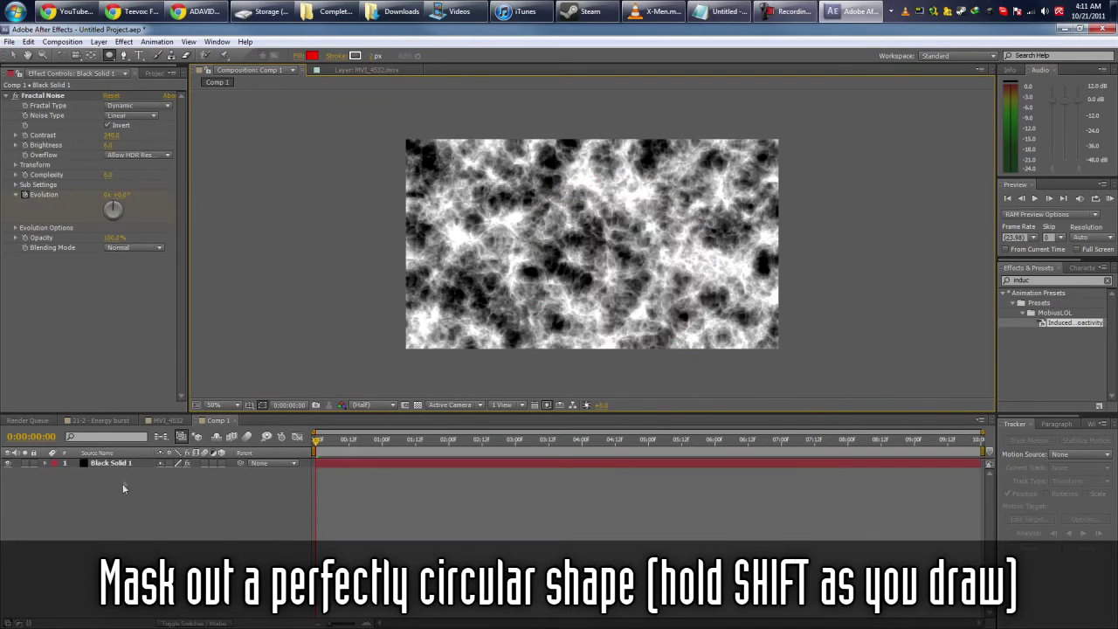
drag(500, 169, 644, 250)
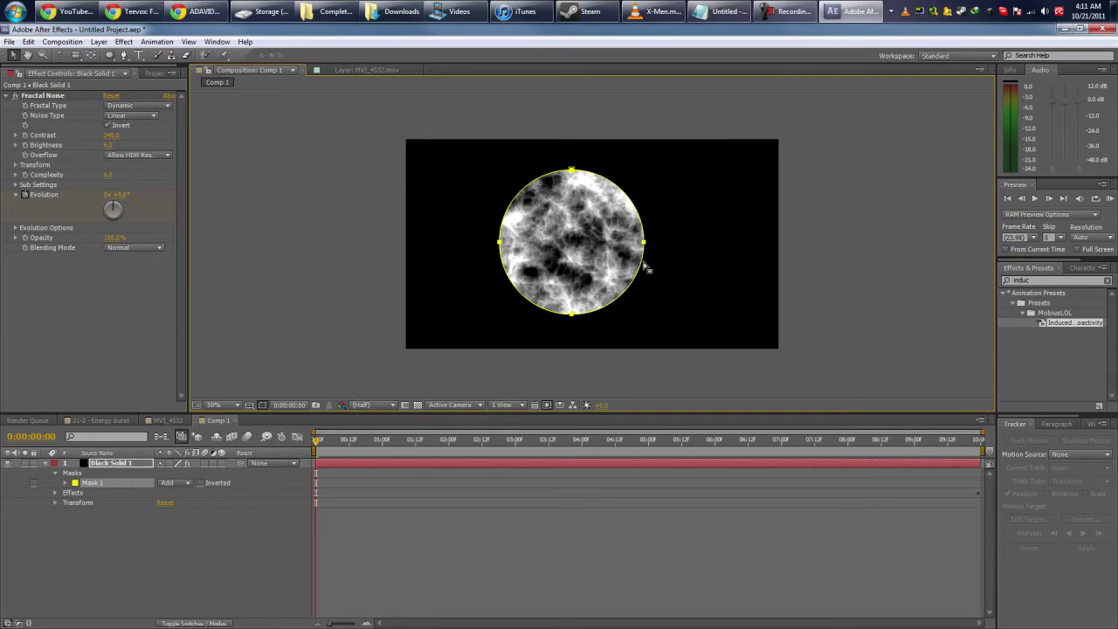
drag(577, 260, 594, 257)
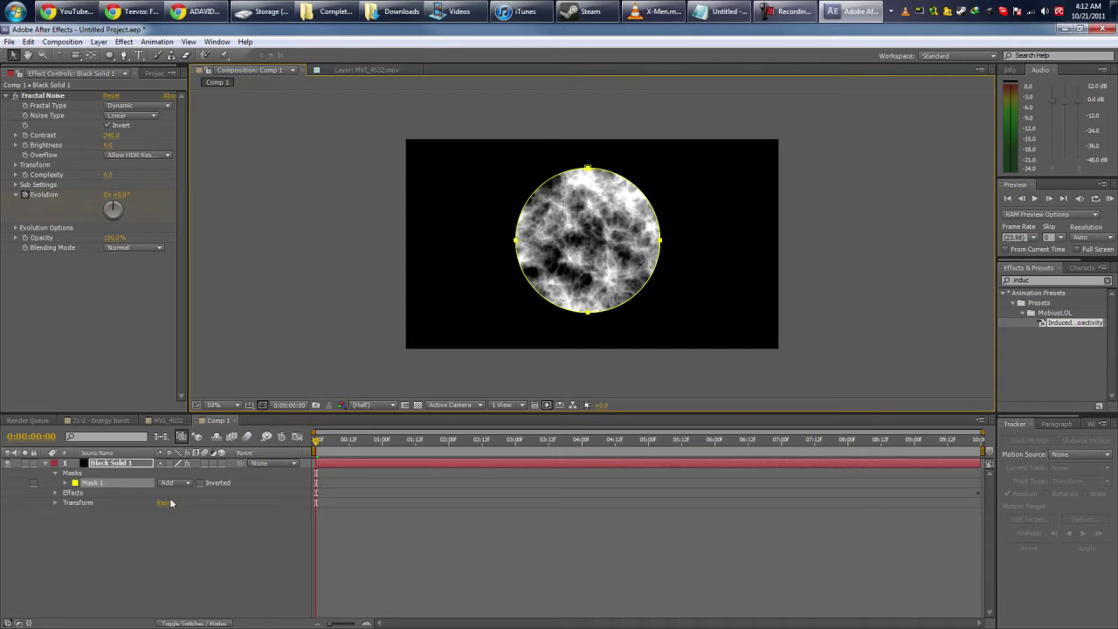
key(f)
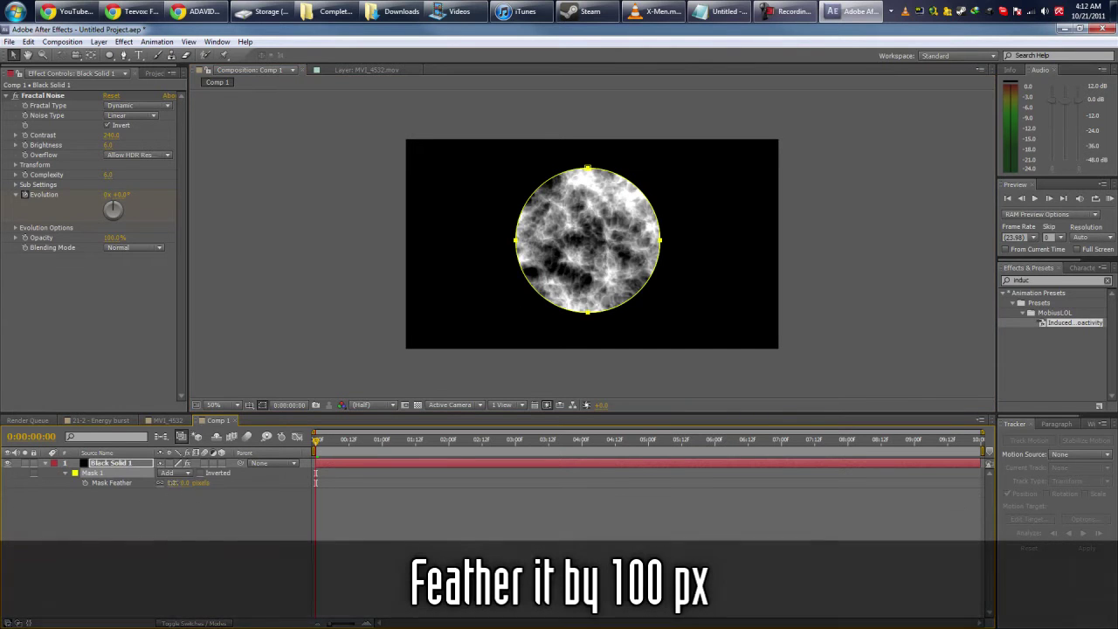
key(space)
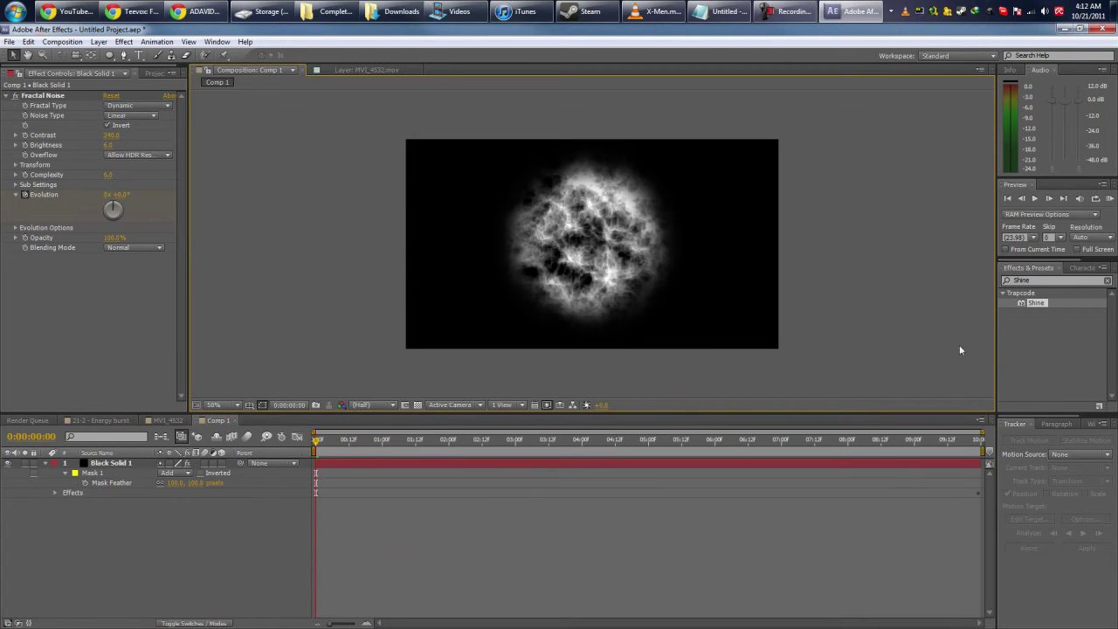
- Apply the Trapcode Shine effect to the masked solid, shorten its Ray Length and increase its Boost Light
drag(1036, 303, 882, 320)
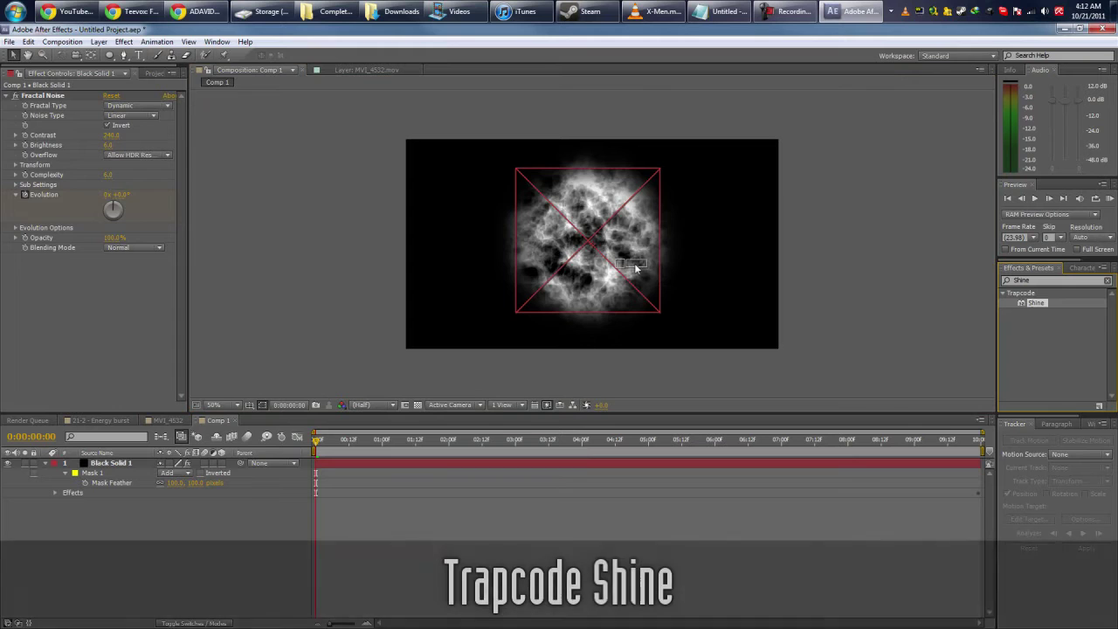
drag(318, 447, 103, 401)
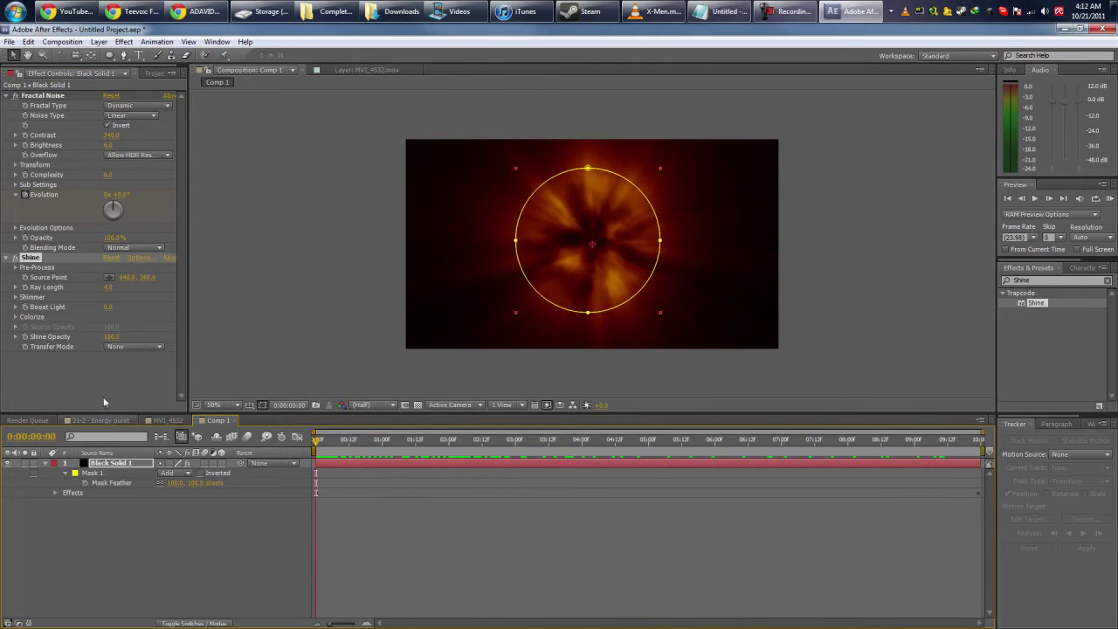
click(110, 289)
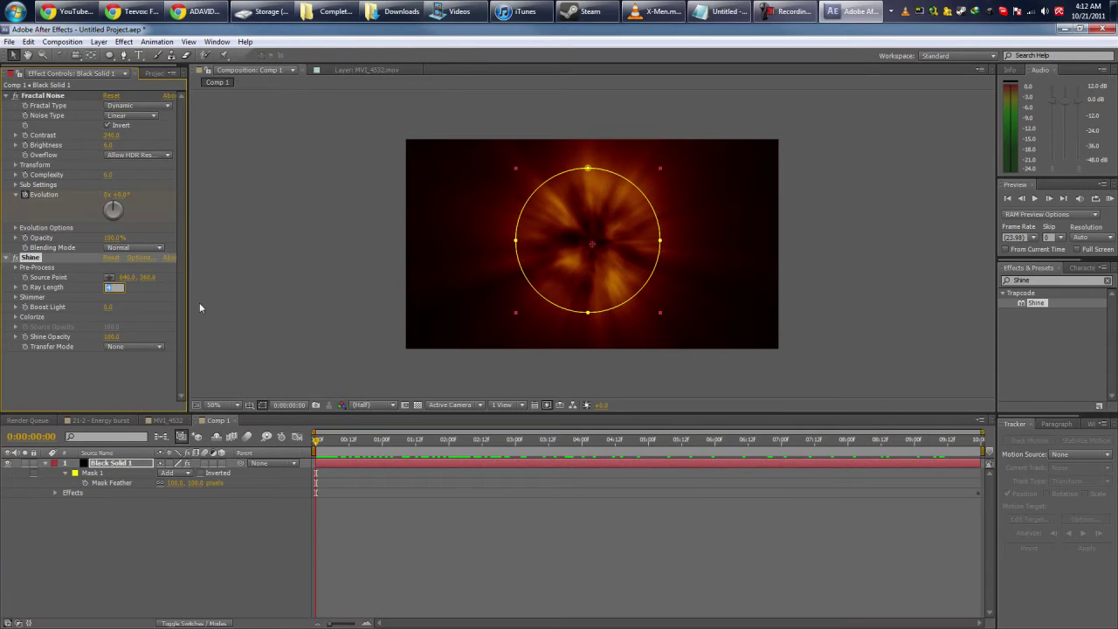
key(Return)
click(108, 307)
text(2.)
key(Return)
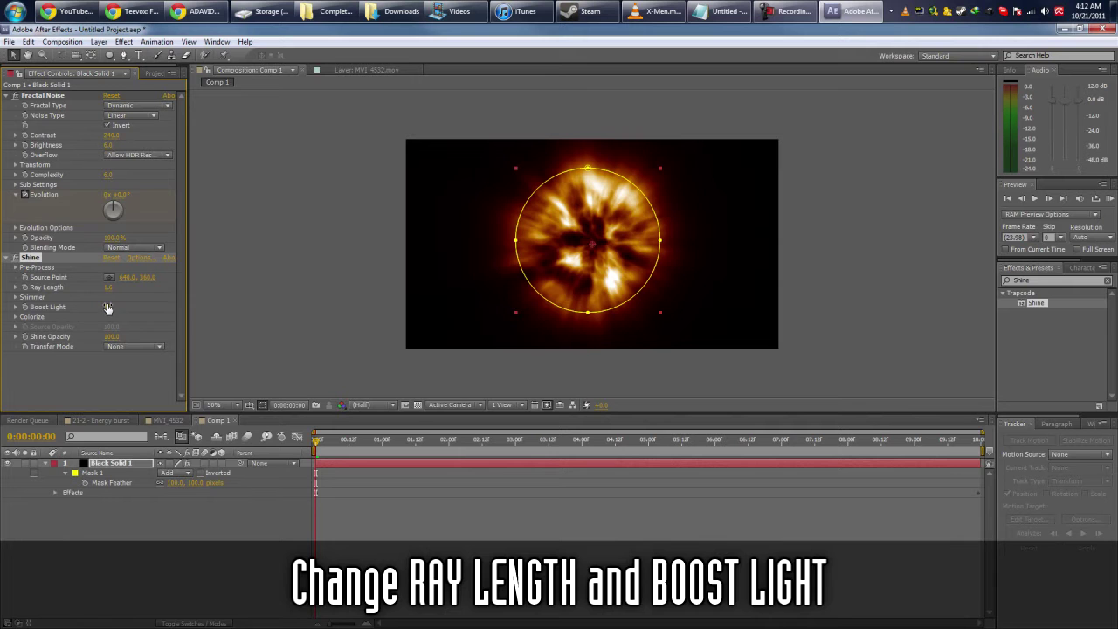
mouse_move(107, 306)
mouse_down()
mouse_move(140, 307)
mouse_move(110, 307)
mouse_move(115, 316)
mouse_up()
key(Return)
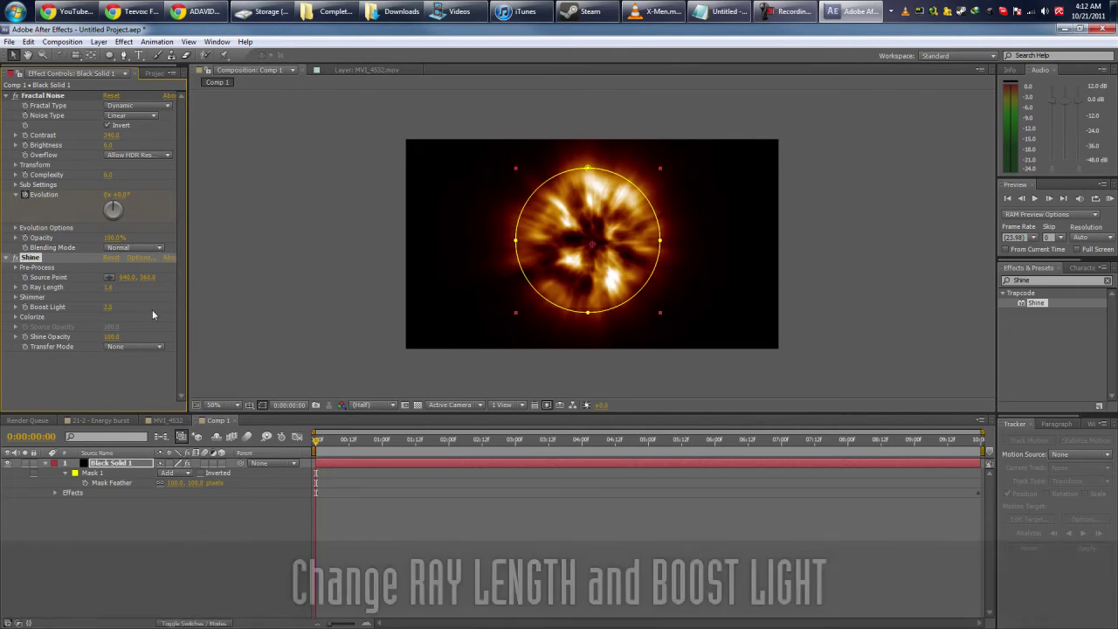
- Set Shine's Ray Length to 1.5 and preview the energy animation
click(247, 574)
click(108, 287)
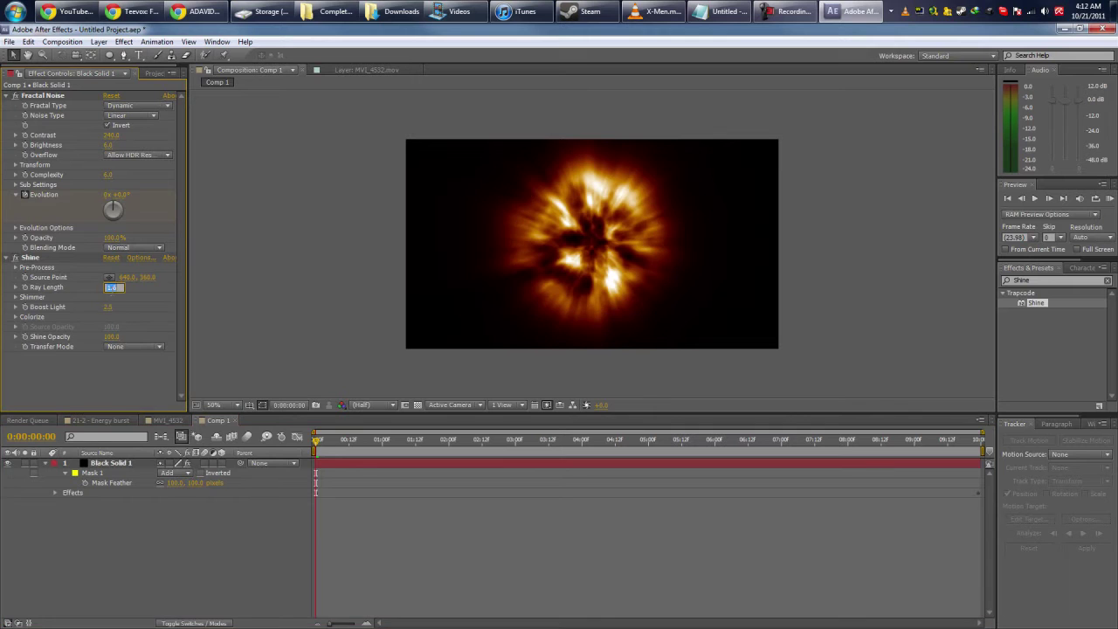
key(Return)
drag(320, 442, 225, 442)
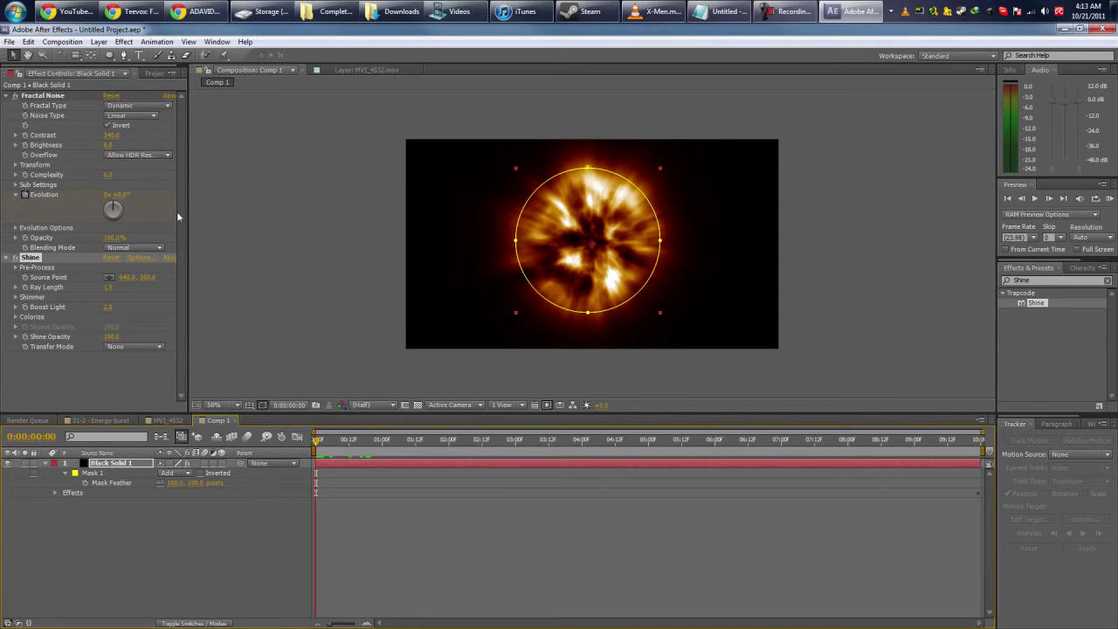
- Rename the Comp 1 composition as Energy
key(ctrl+0)
click(68, 239)
click(55, 200)
key(Return)
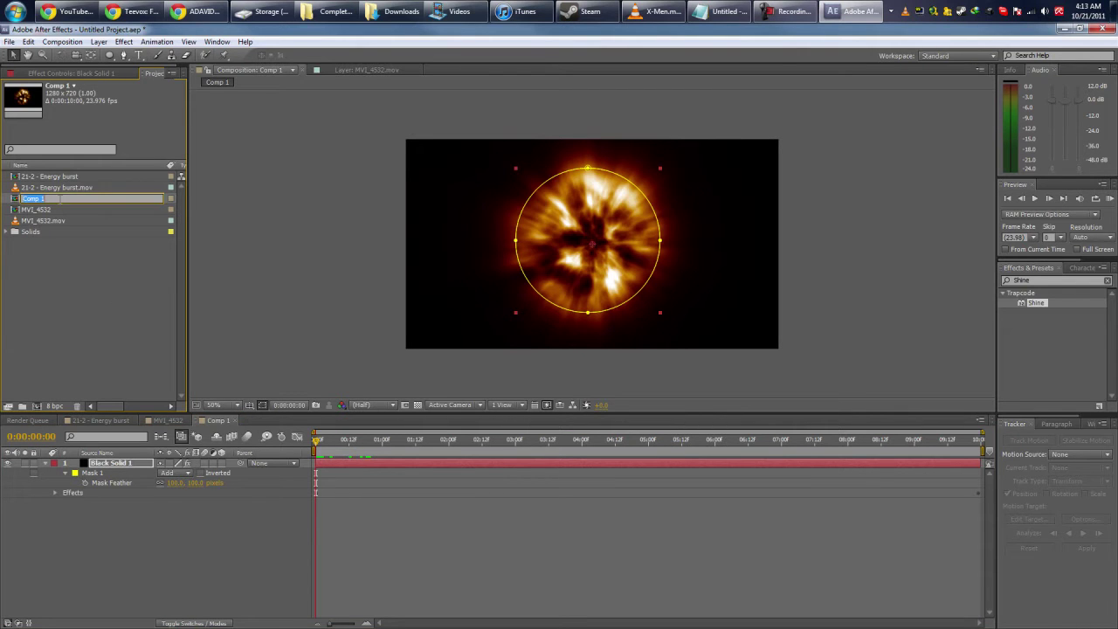
text(Energy)
click(55, 254)
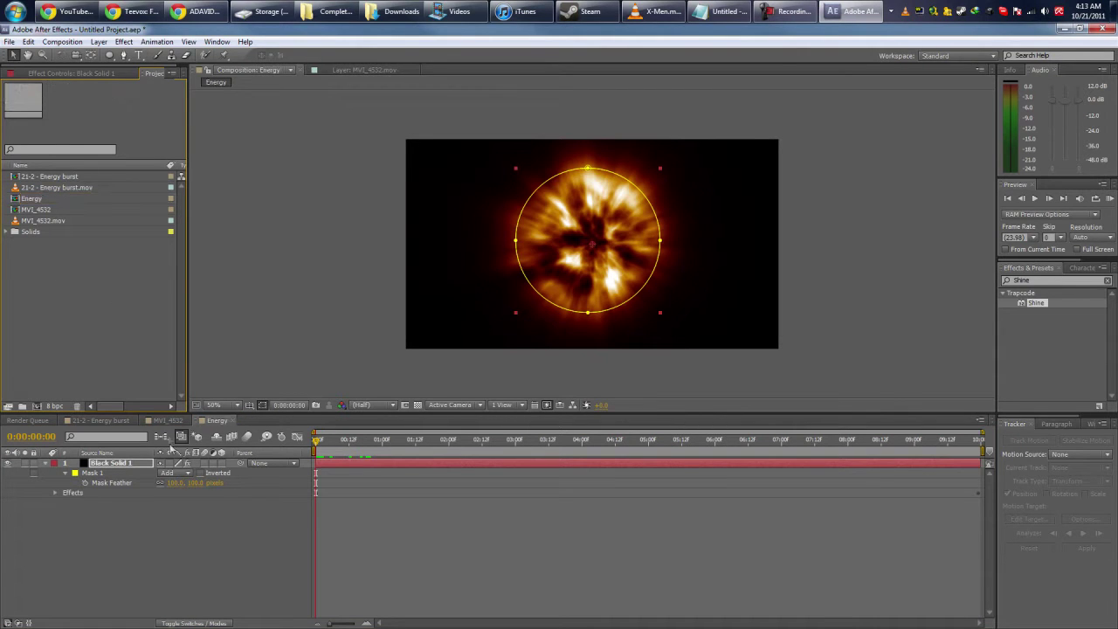
- Place the Energy composition between Tracker and the footage in MVI_4532 and set its blending mode to Add
click(168, 420)
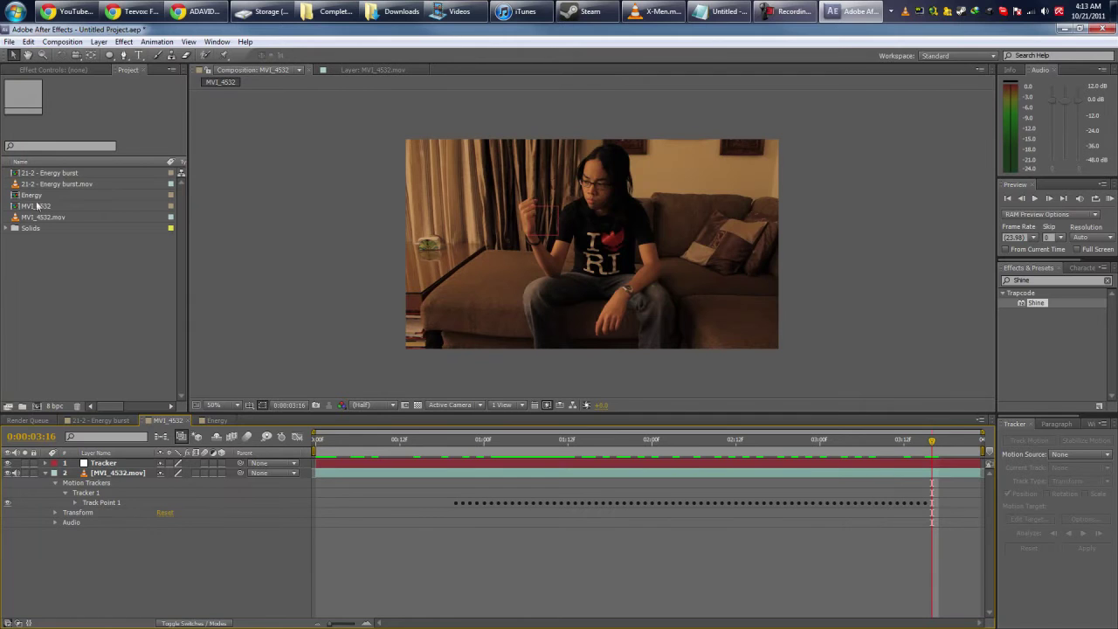
drag(35, 194, 113, 473)
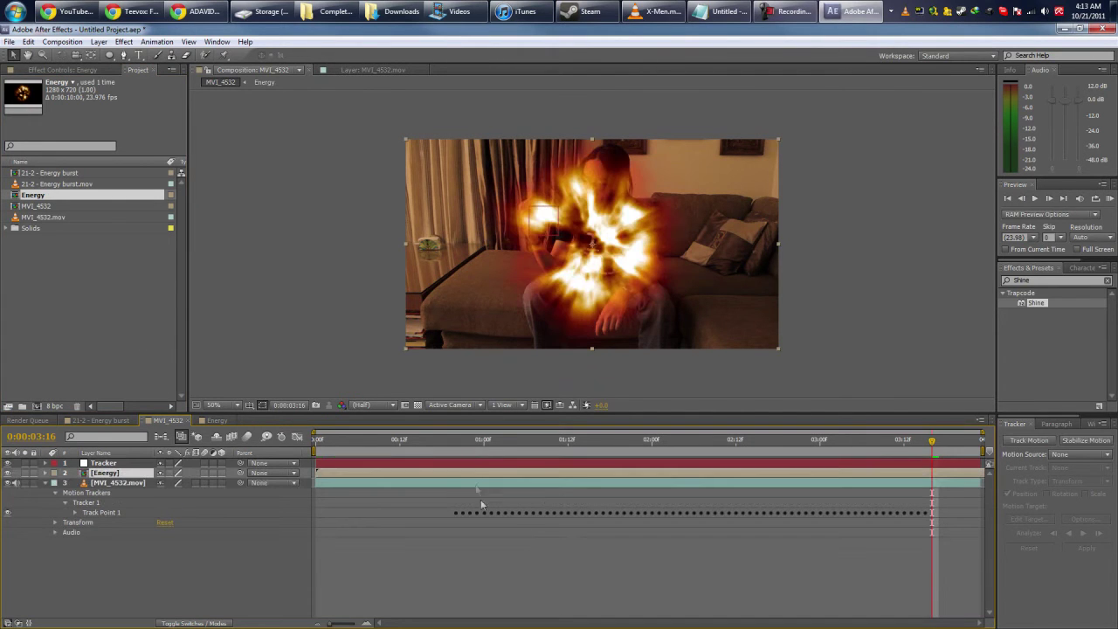
drag(463, 448, 532, 441)
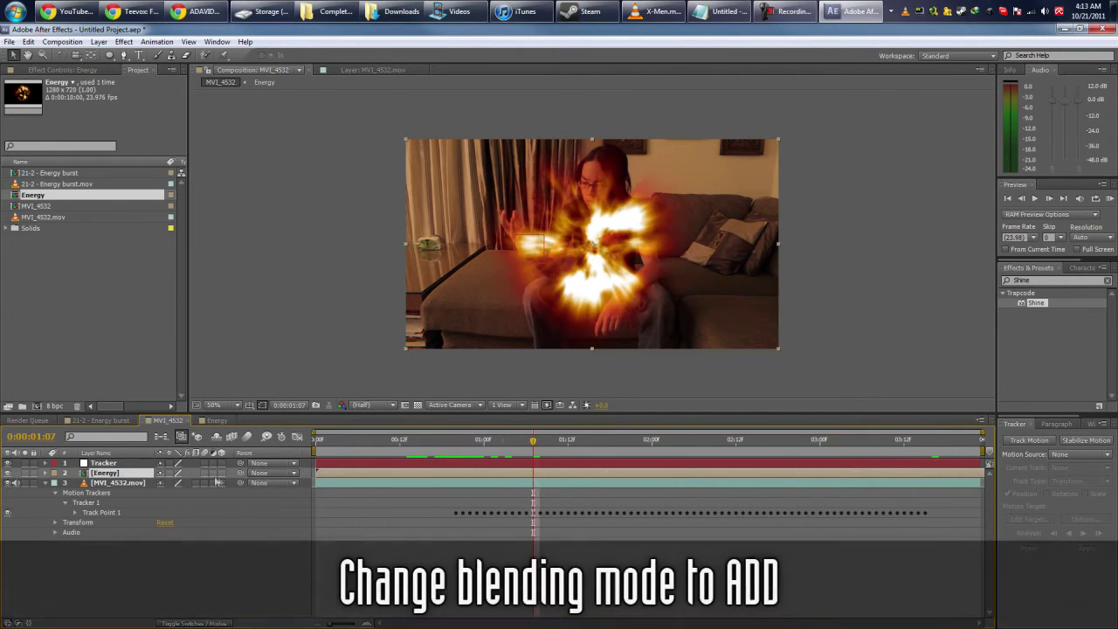
key(F4)
click(177, 474)
click(212, 238)
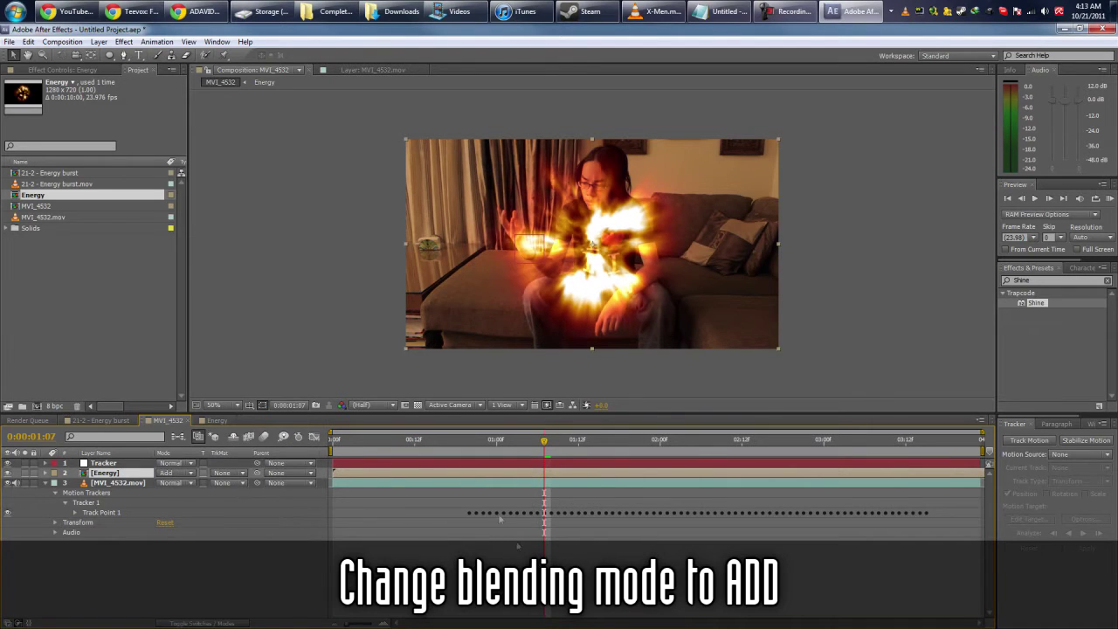
key(F4)
- Position the Energy layer over the raised hand at 0:00:00:21 and scale it to 50%
drag(528, 446, 462, 443)
drag(606, 253, 536, 227)
key(s)
drag(174, 482, 150, 480)
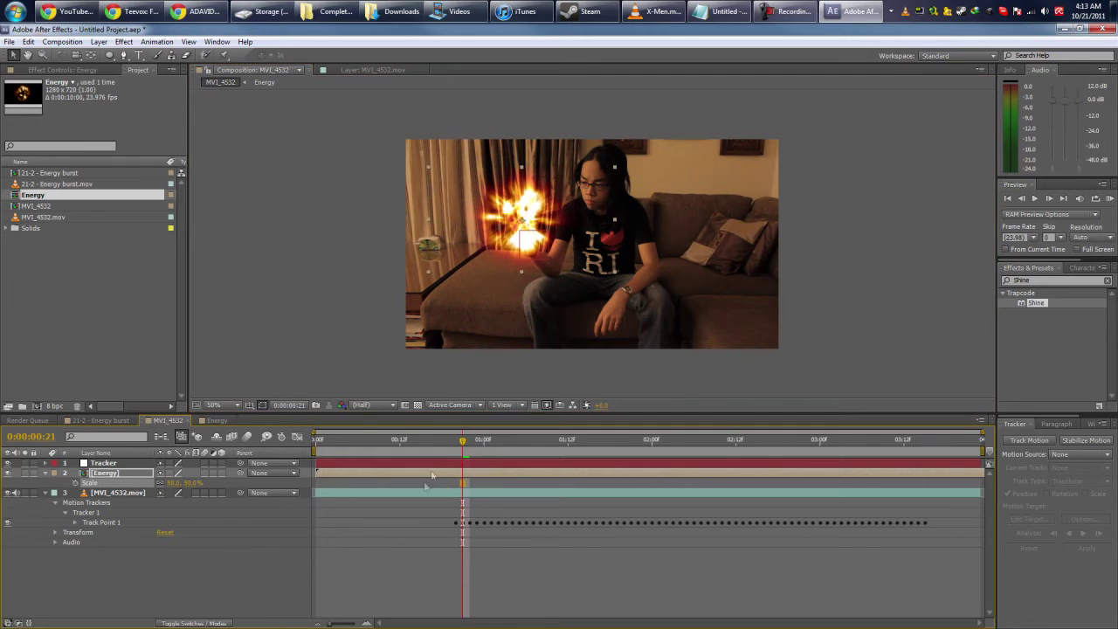
mouse_move(460, 444)
mouse_down()
mouse_move(511, 443)
mouse_move(450, 443)
mouse_move(462, 444)
mouse_up()
- Time-stretch the Energy layer with a stretch factor of 25
right_click(128, 473)
mouse_move(209, 157)
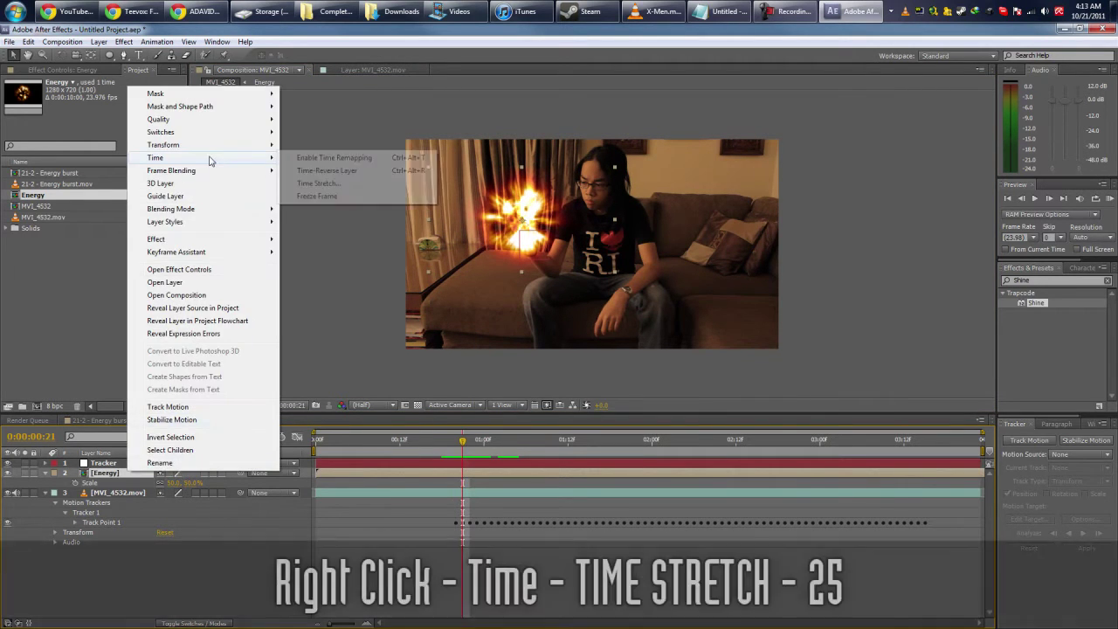
click(346, 184)
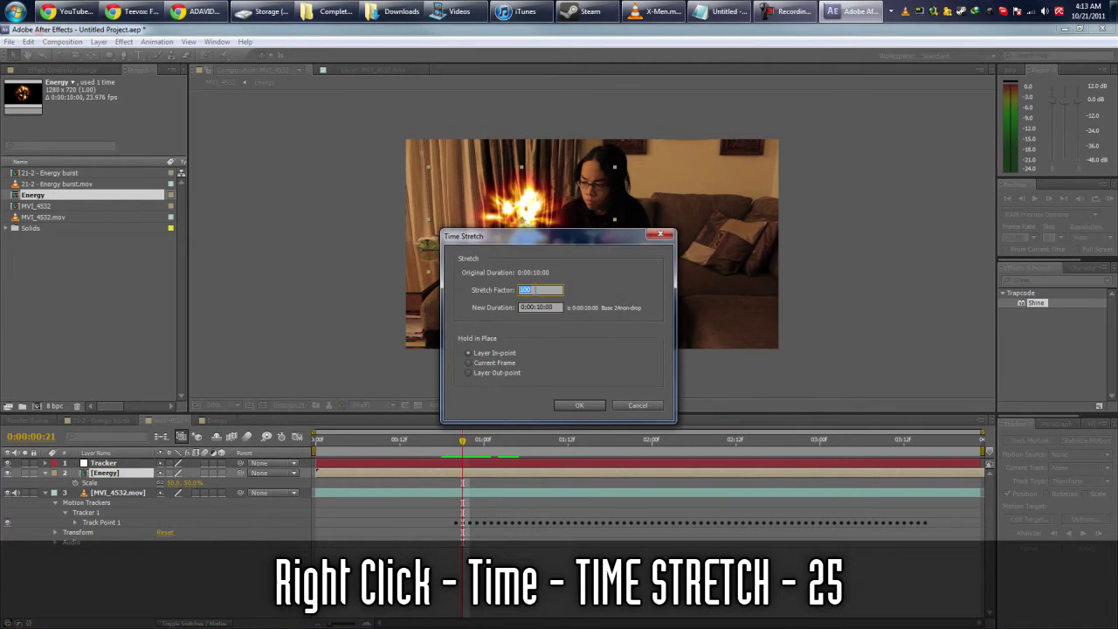
key(Return)
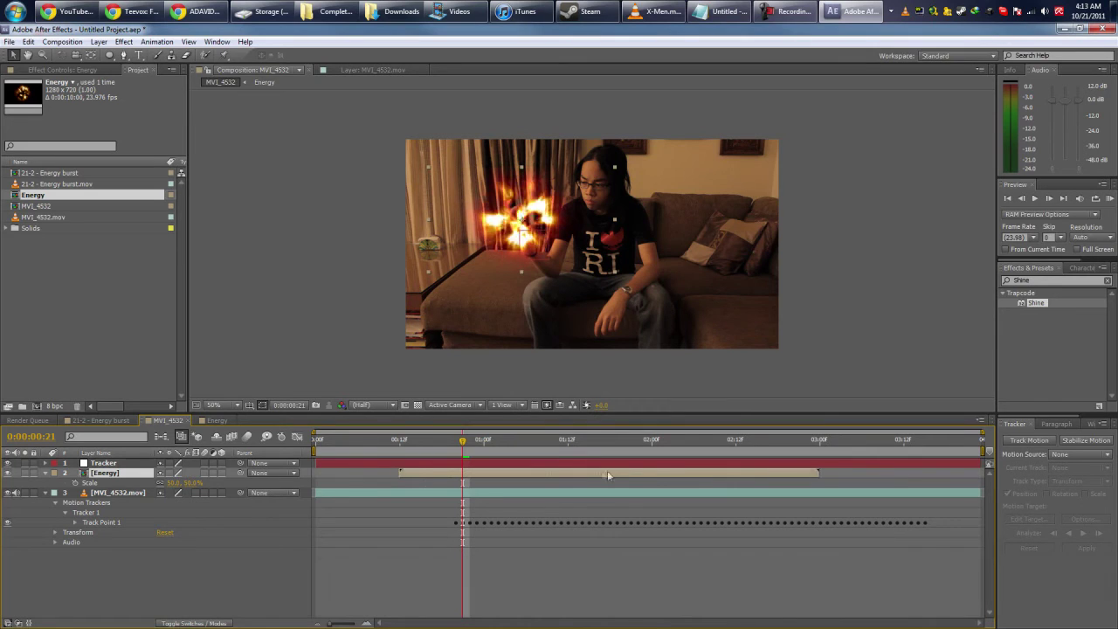
- Shift the Energy layer to start at 0:00:00:20, parent it to the Tracker layer, and preview the movement
click(541, 477)
drag(512, 473, 455, 444)
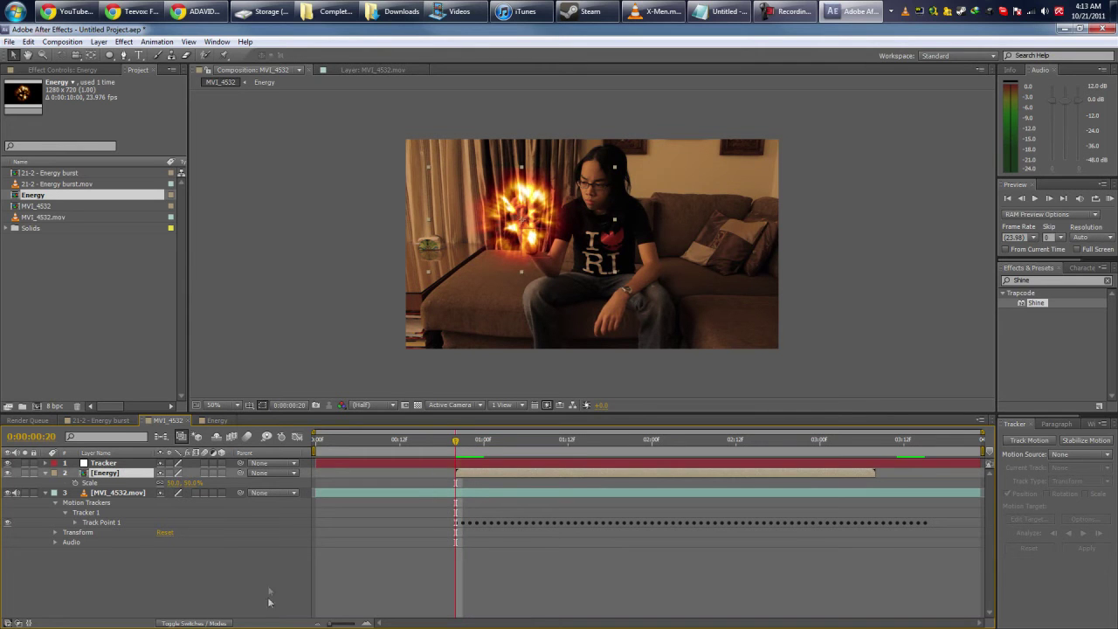
click(342, 543)
drag(238, 473, 101, 463)
mouse_move(455, 444)
mouse_down()
mouse_move(856, 457)
mouse_move(453, 464)
mouse_up()
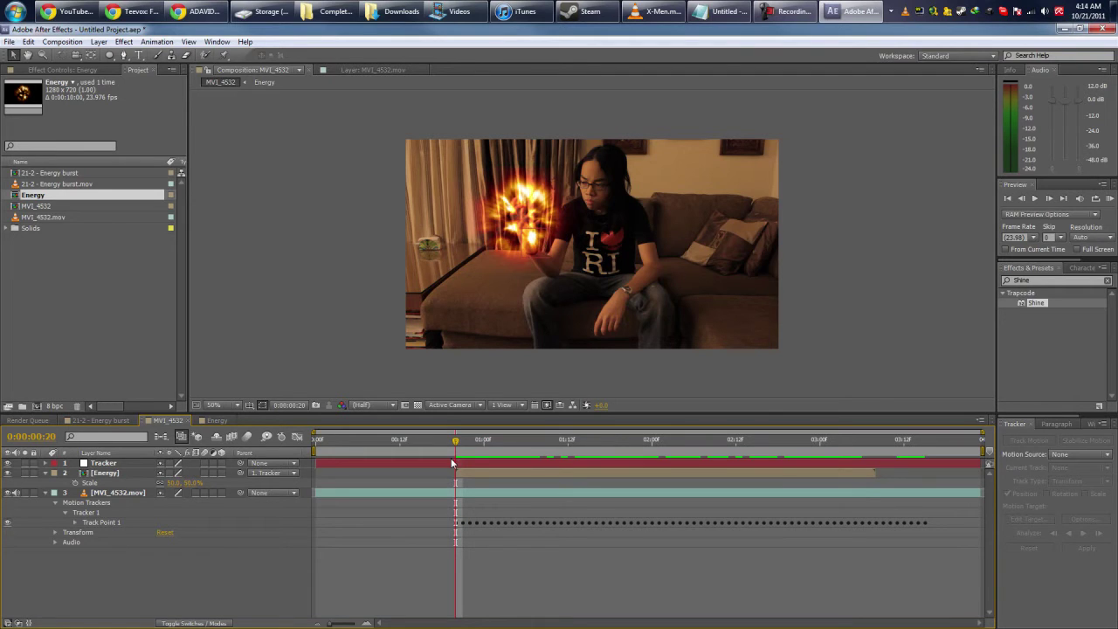
- Keyframe the Energy layer's Scale and Opacity at 0:00:00:20, both set to 0%
click(130, 473)
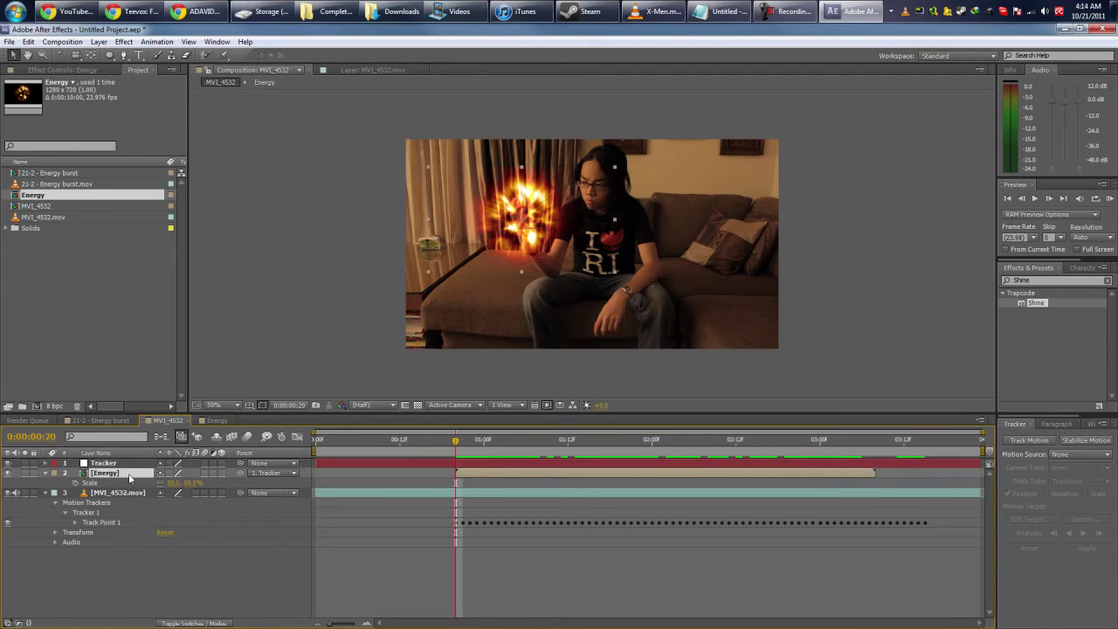
click(76, 483)
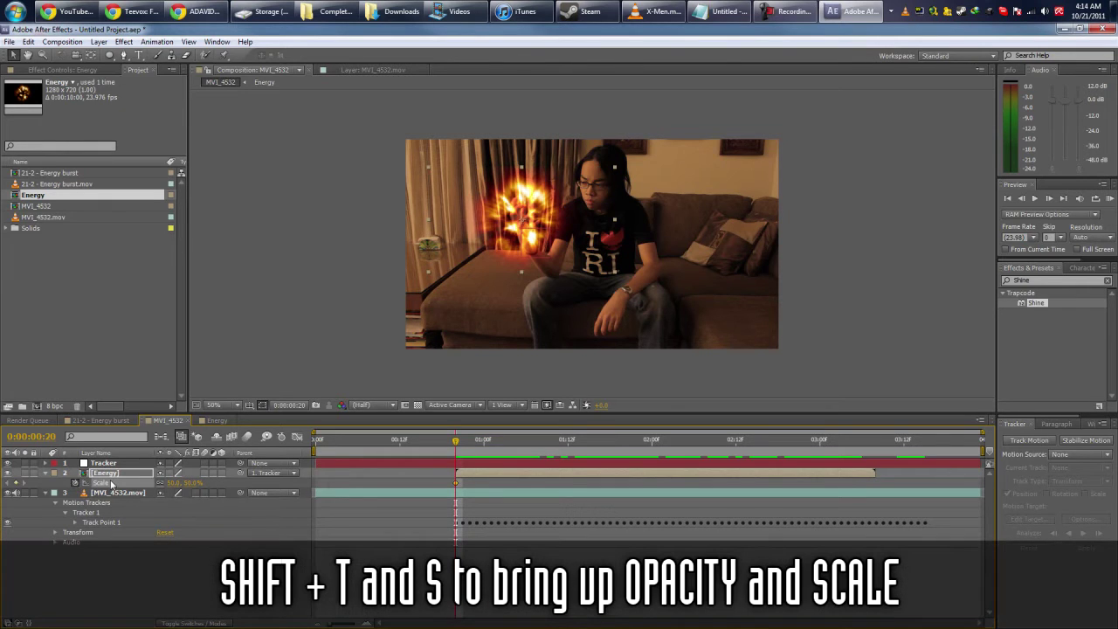
key(shift+t)
click(75, 493)
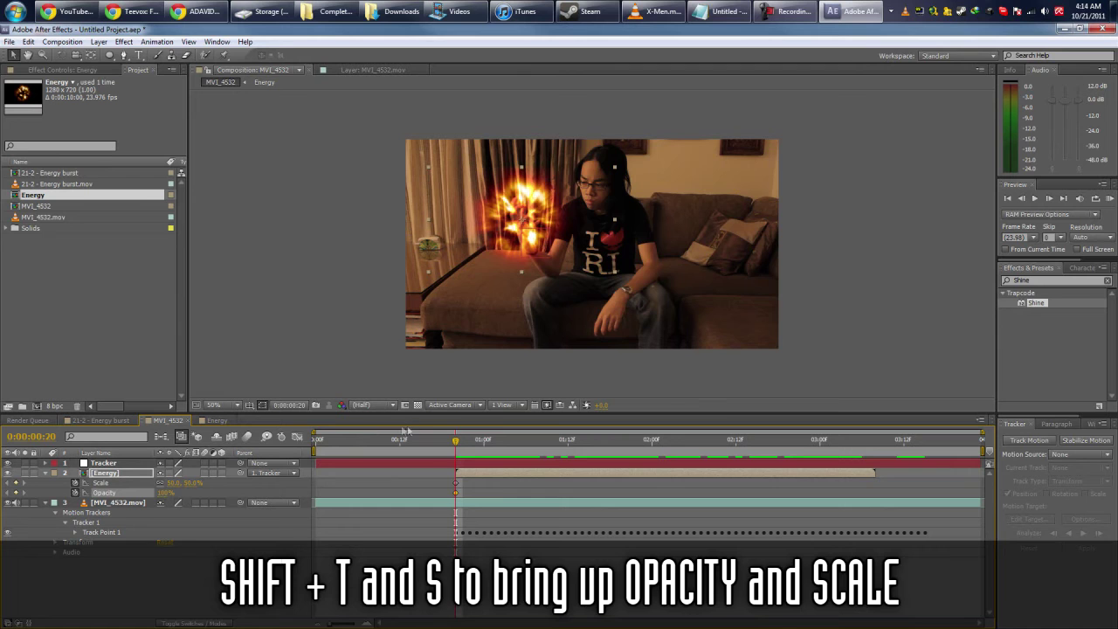
scroll(518, 227, up, 1)
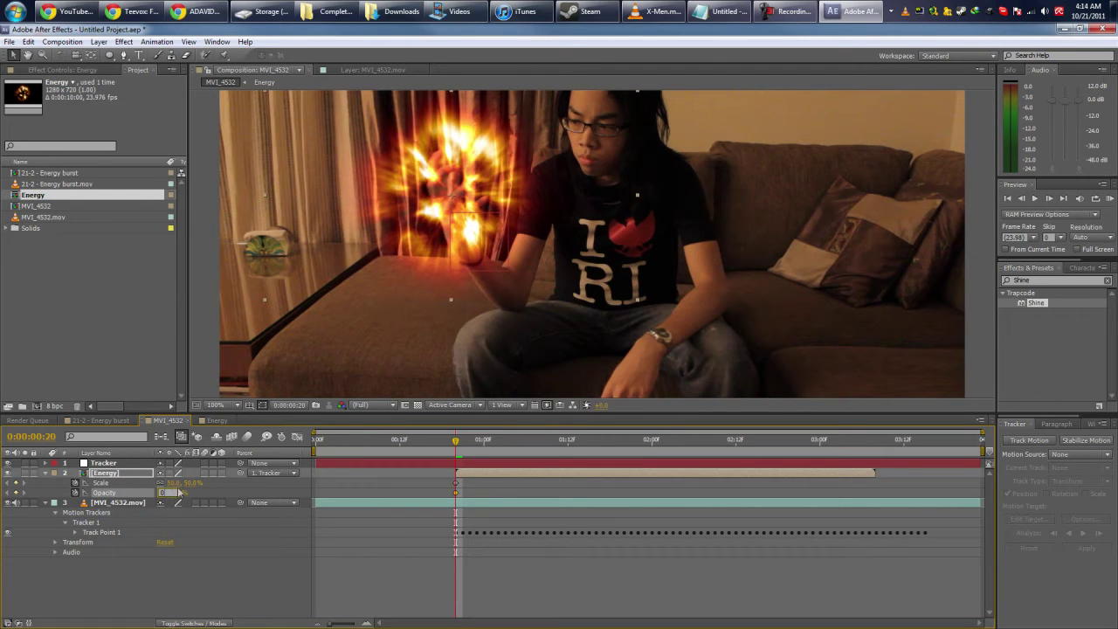
key(Return)
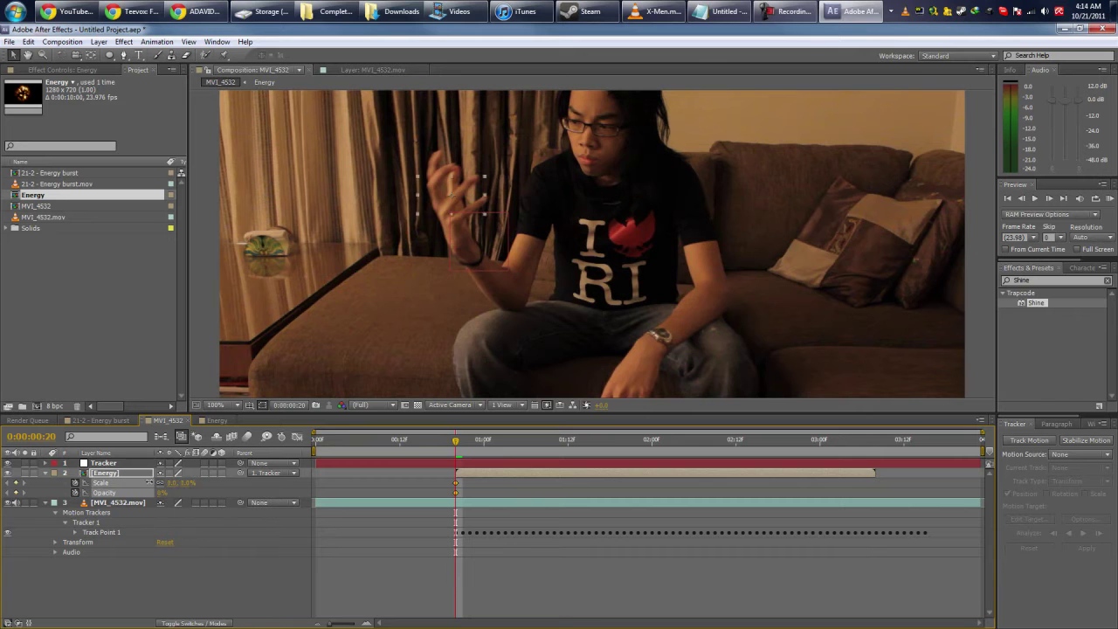
click(171, 483)
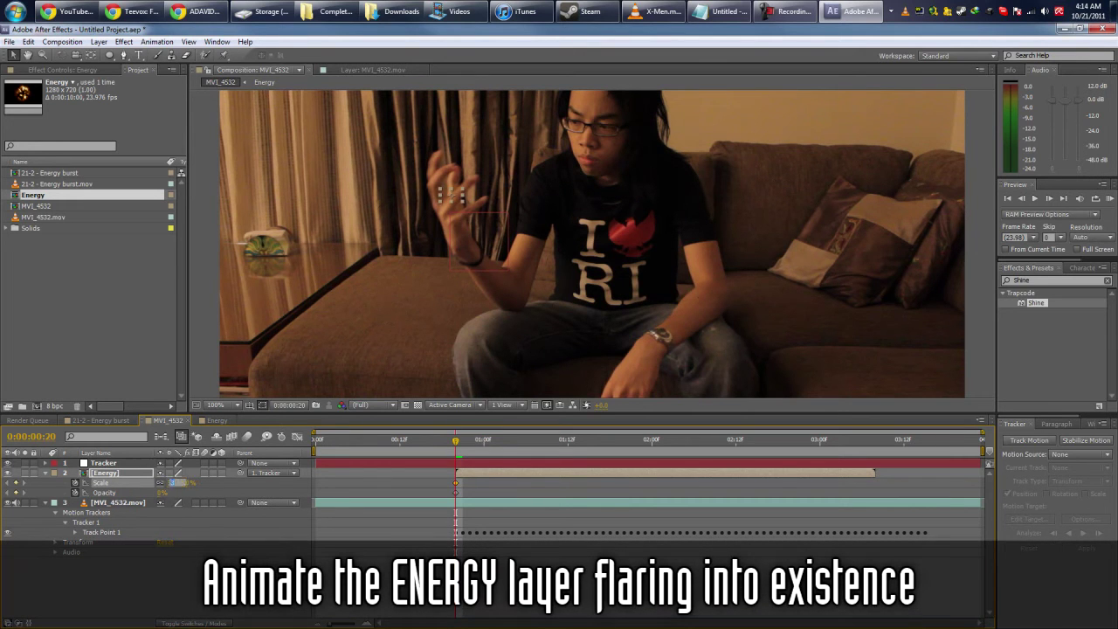
- Keyframe the Energy layer three frames further, at 0:00:00:23, with Opacity at 100% and Scale at 50%
key(Page_Down)
key(Page_Down)
key(Page_Down)
click(161, 494)
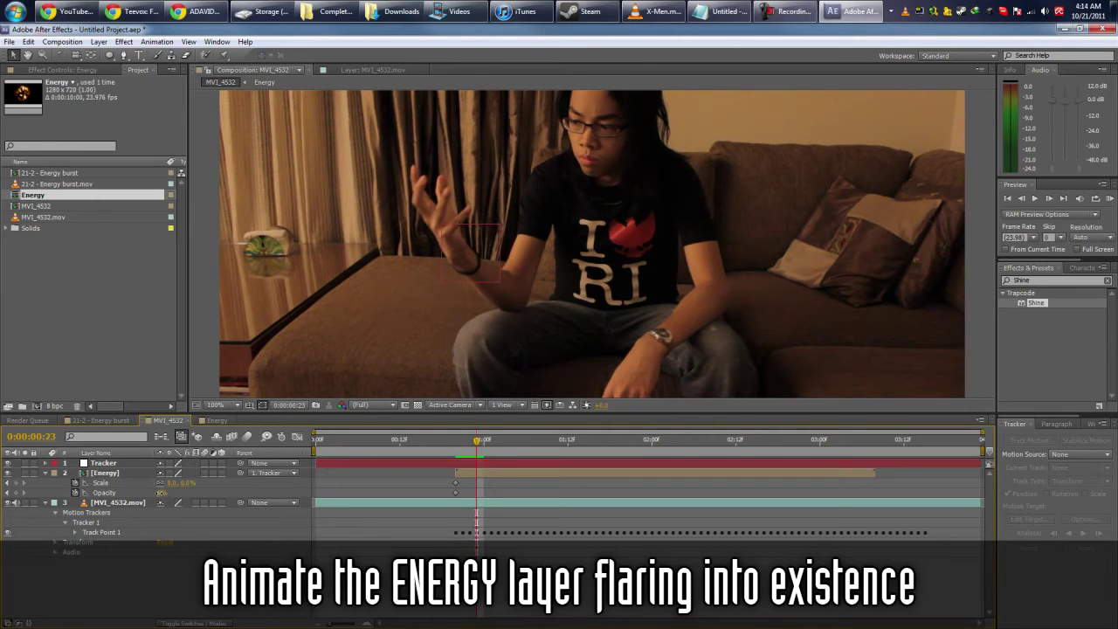
key(Return)
click(173, 483)
text(50)
key(Return)
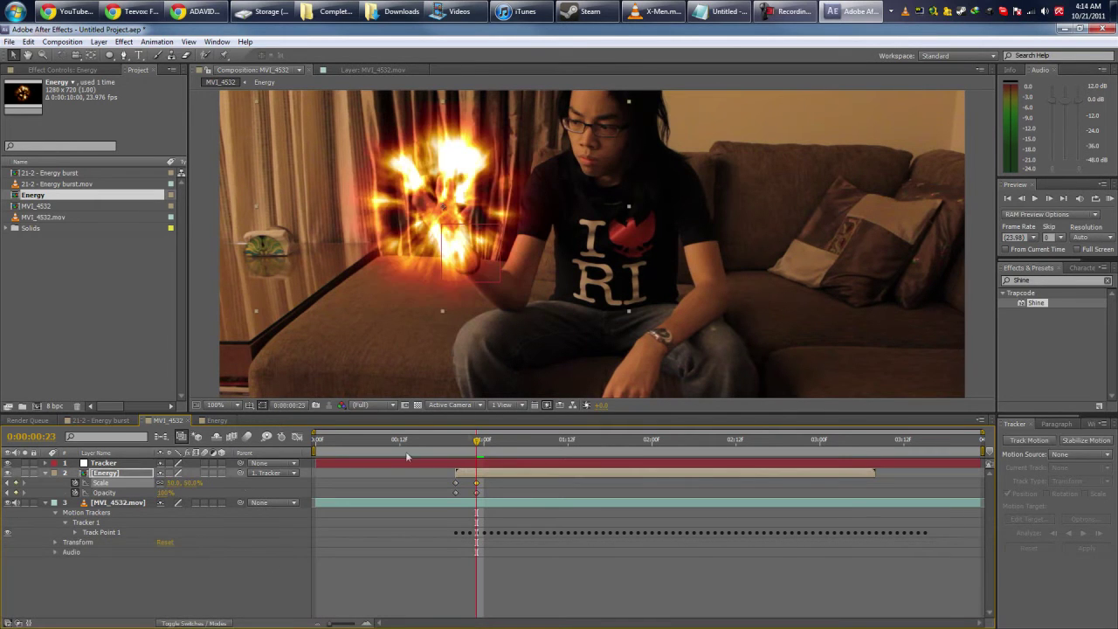
- Add Scale and Opacity keyframes to the Energy layer at 0:00:03:01, keeping 50% scale and 100% opacity
drag(477, 441, 827, 452)
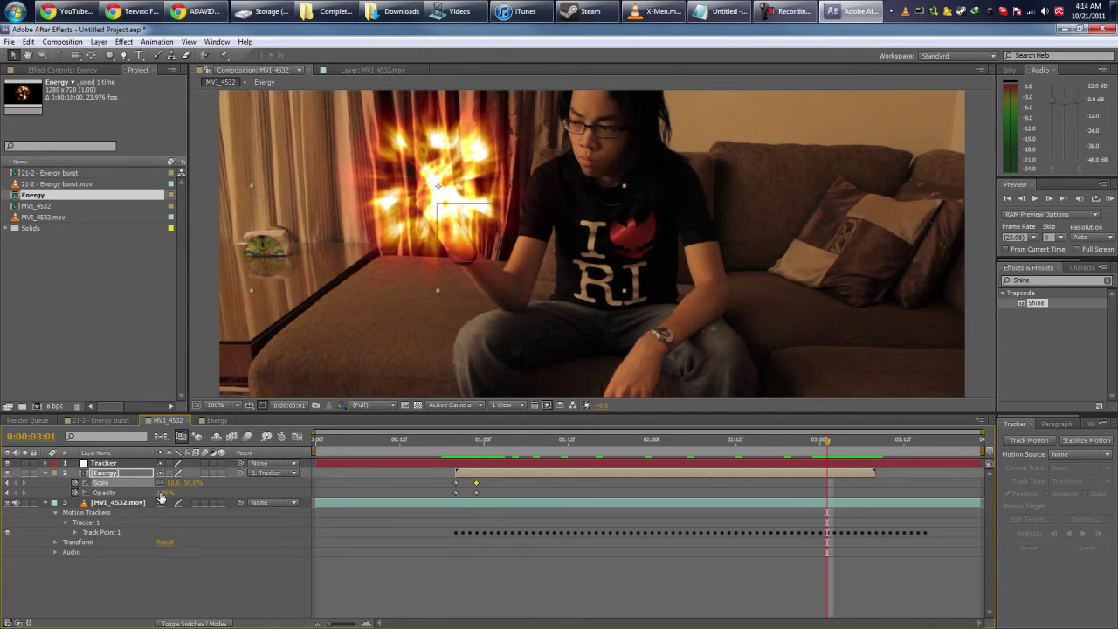
click(16, 482)
click(16, 493)
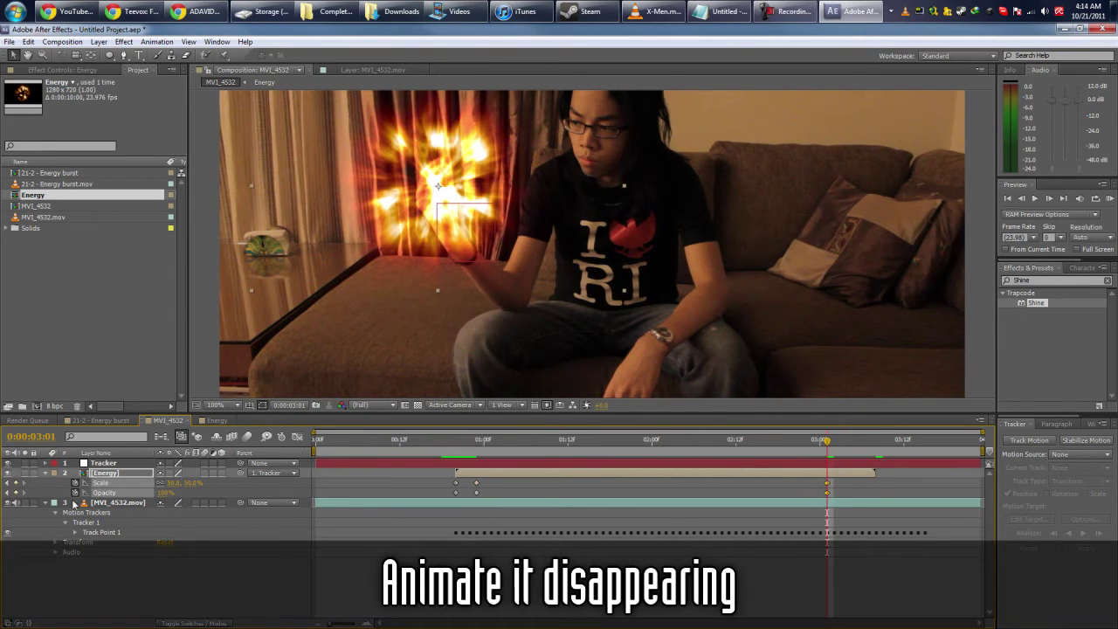
- Keyframe the Energy layer's Scale and Opacity at 0% three frames further, at 0:00:03:04, and check the disappearance
key(Page_Down)
key(Page_Down)
key(Page_Down)
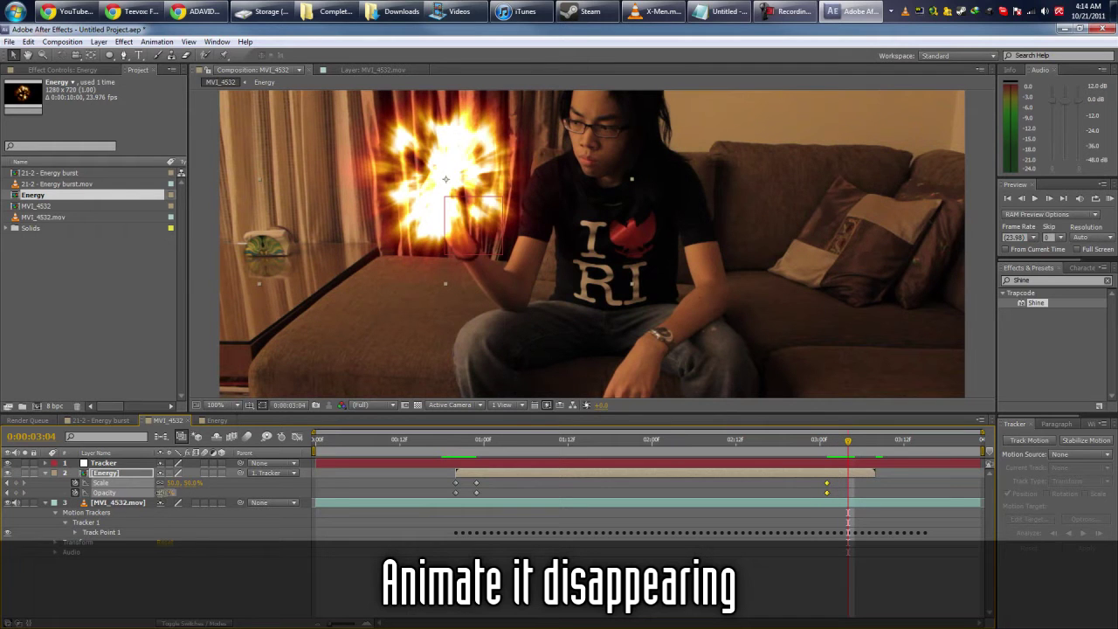
click(174, 484)
text(0)
key(Return)
drag(823, 442, 855, 452)
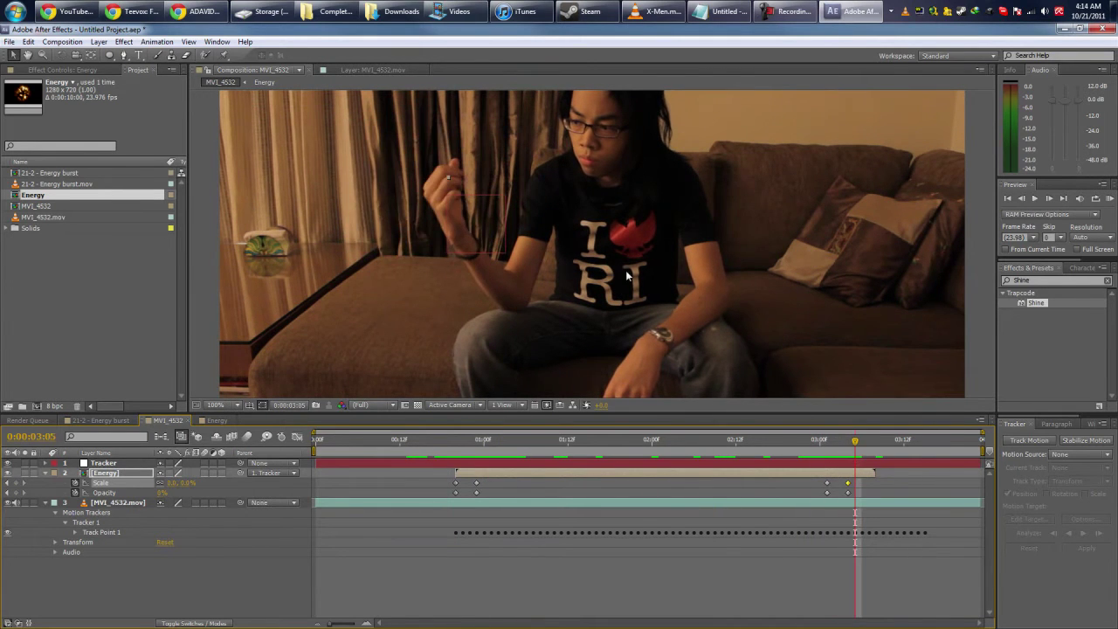
scroll(627, 276, down, 2)
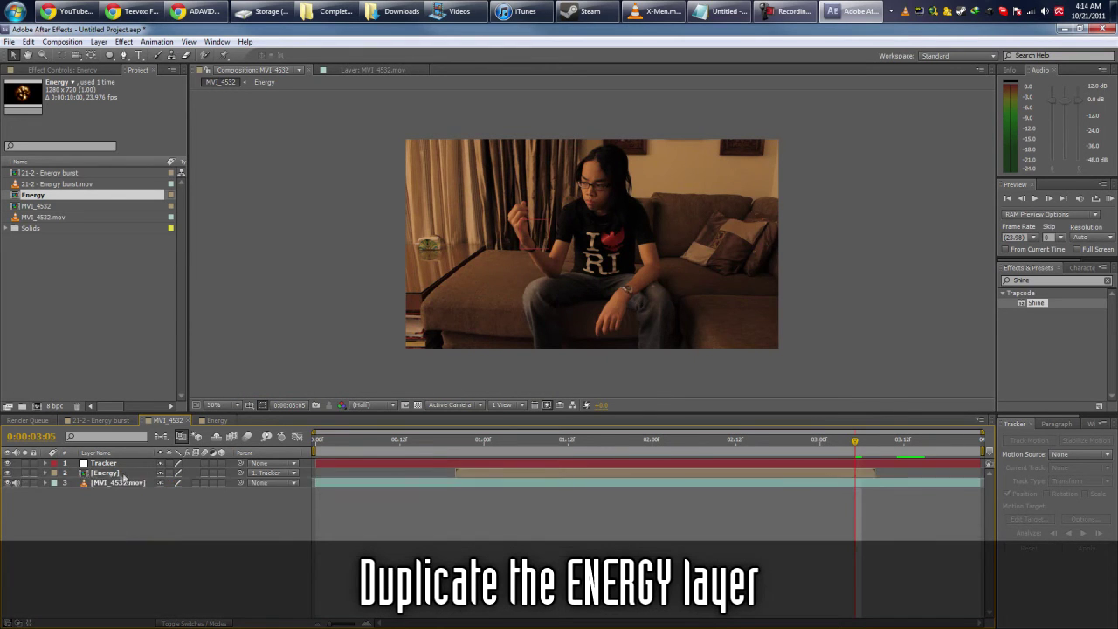
- Duplicate the Energy layer and apply the Fast Blur effect to the upper copy
click(105, 472)
key(ctrl+d)
click(1030, 280)
text(fast blur)
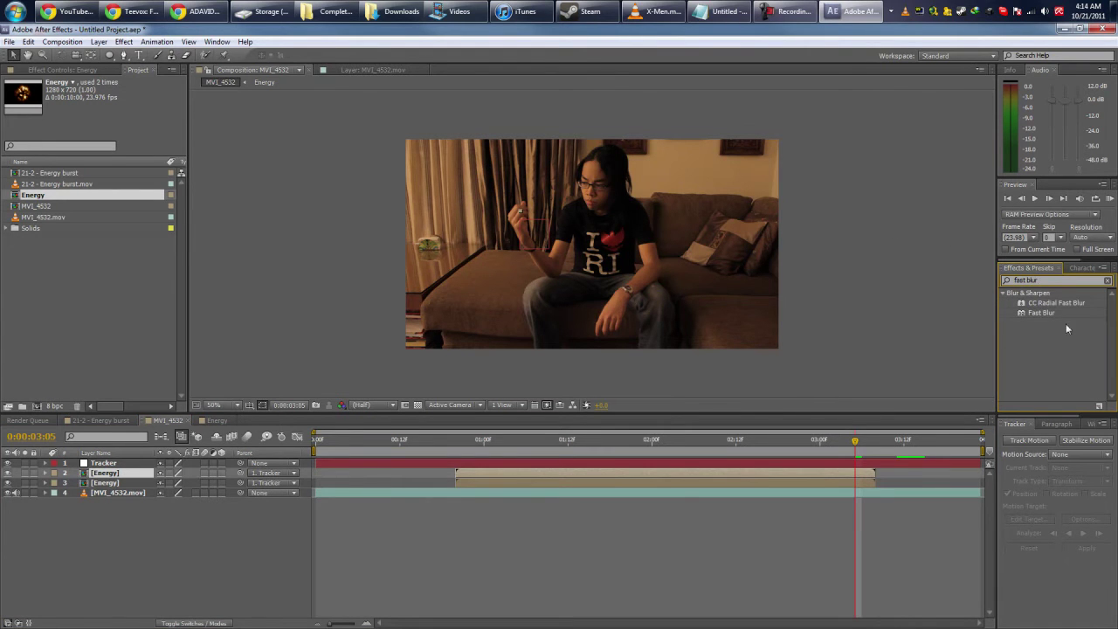
click(1042, 313)
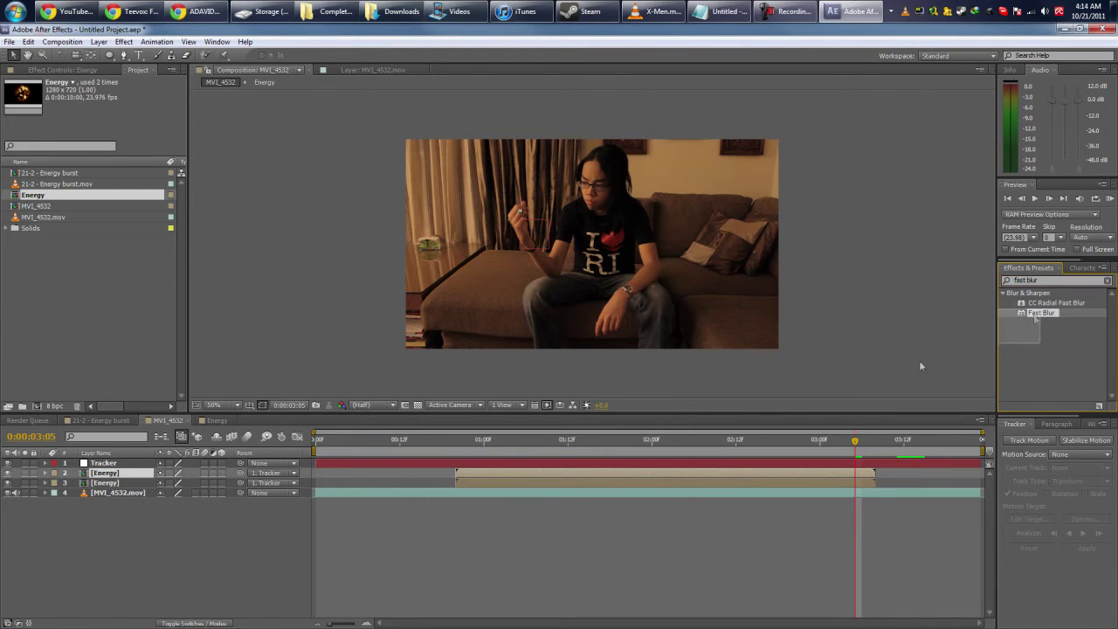
drag(738, 408, 112, 476)
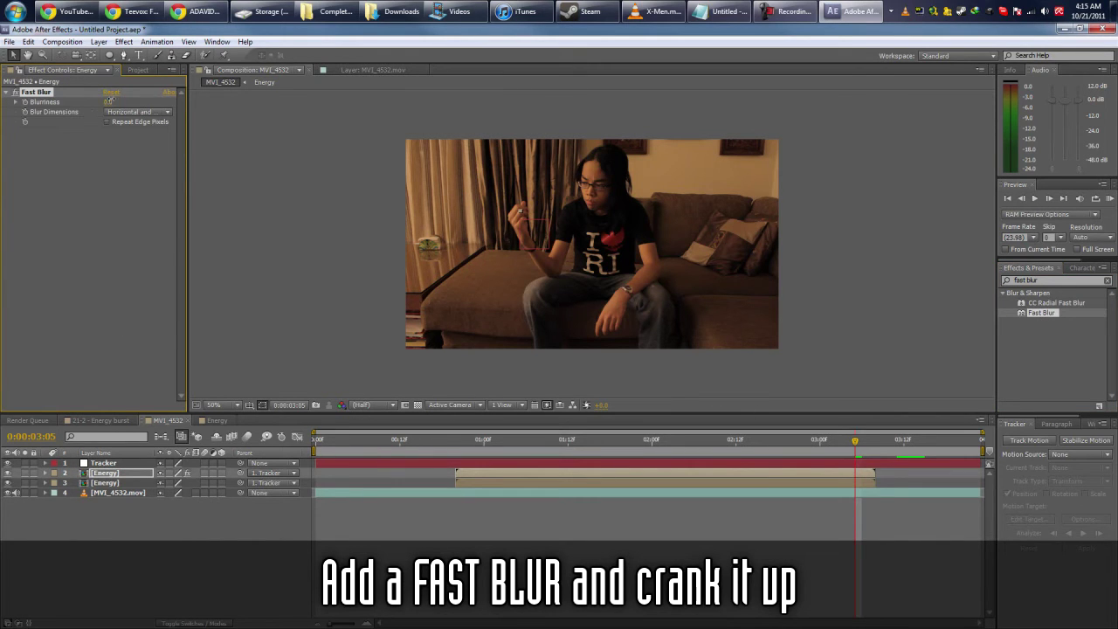
- Set the Fast Blur Blurriness of the upper Energy copy to 550, checking it at 0:00:01:00
drag(593, 441, 484, 449)
drag(103, 111, 311, 155)
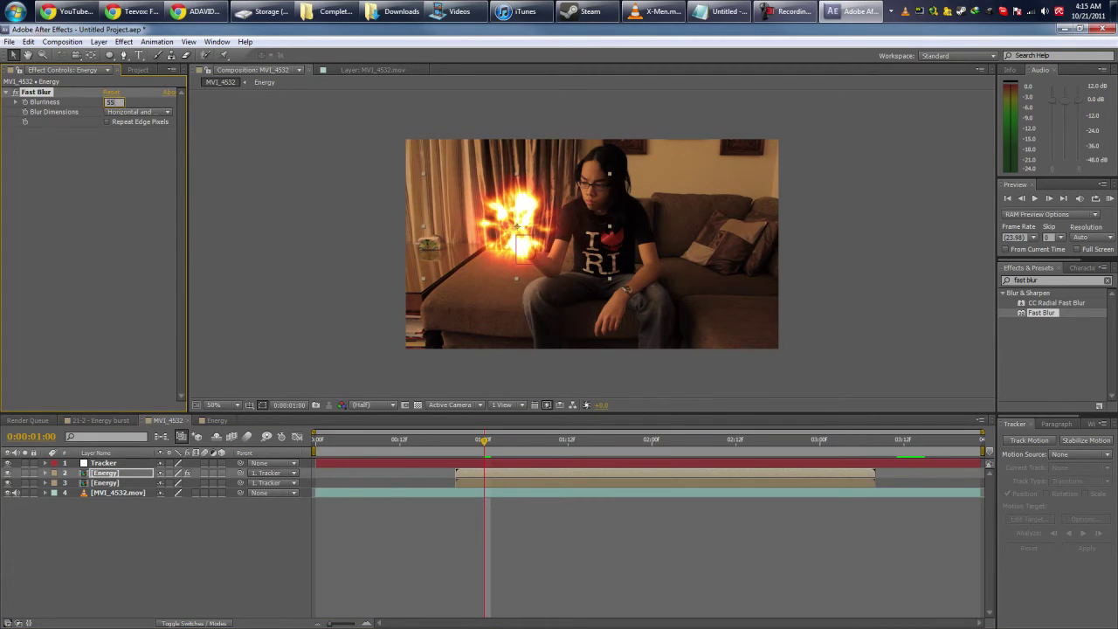
click(231, 542)
- Duplicate the blurred Energy layer and set the middle copy's track matte to Alpha Inverted Matte
click(142, 474)
key(ctrl+d)
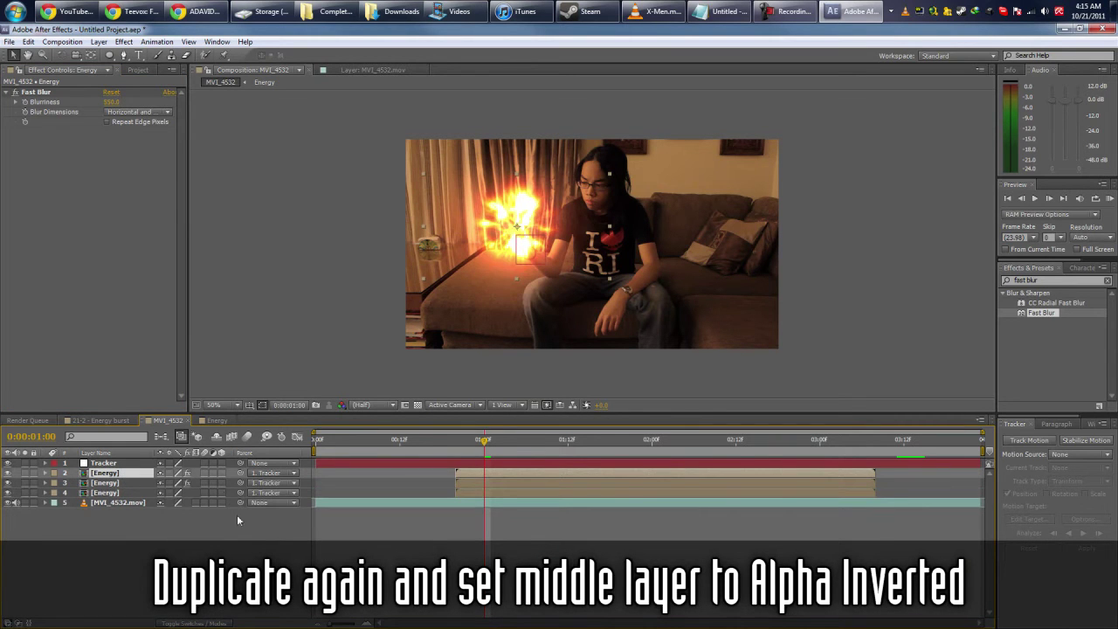
click(216, 624)
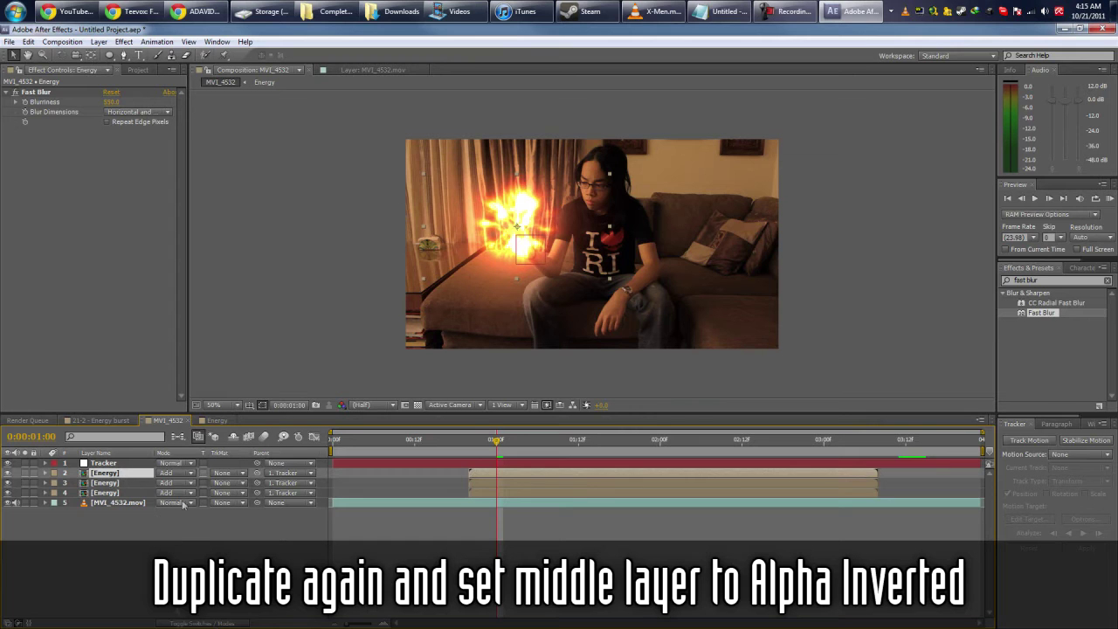
click(227, 493)
click(131, 485)
click(241, 492)
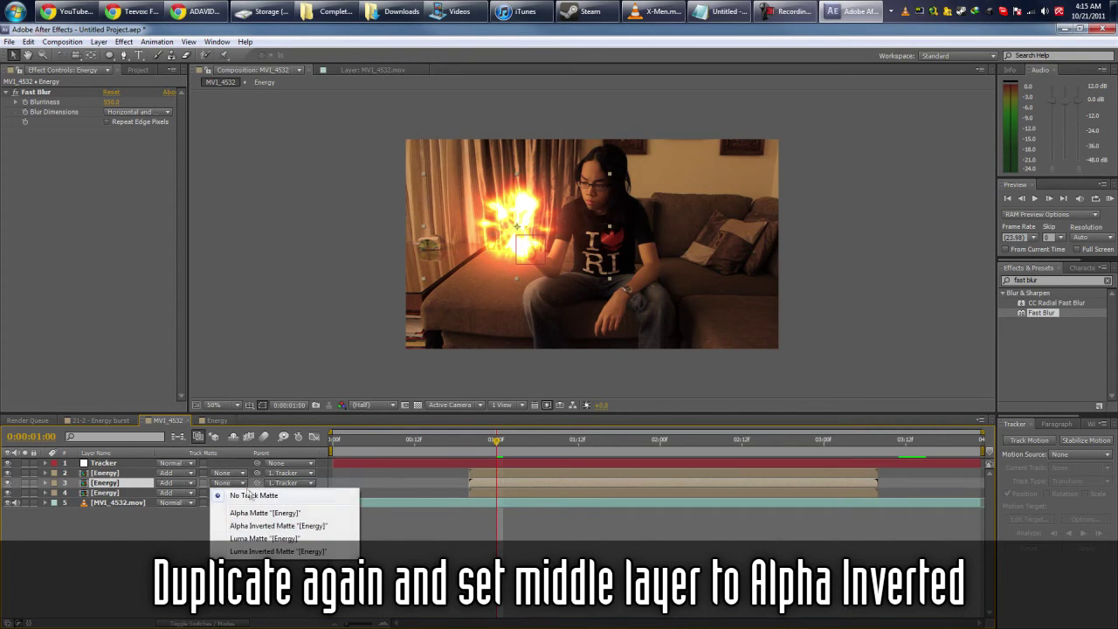
click(273, 525)
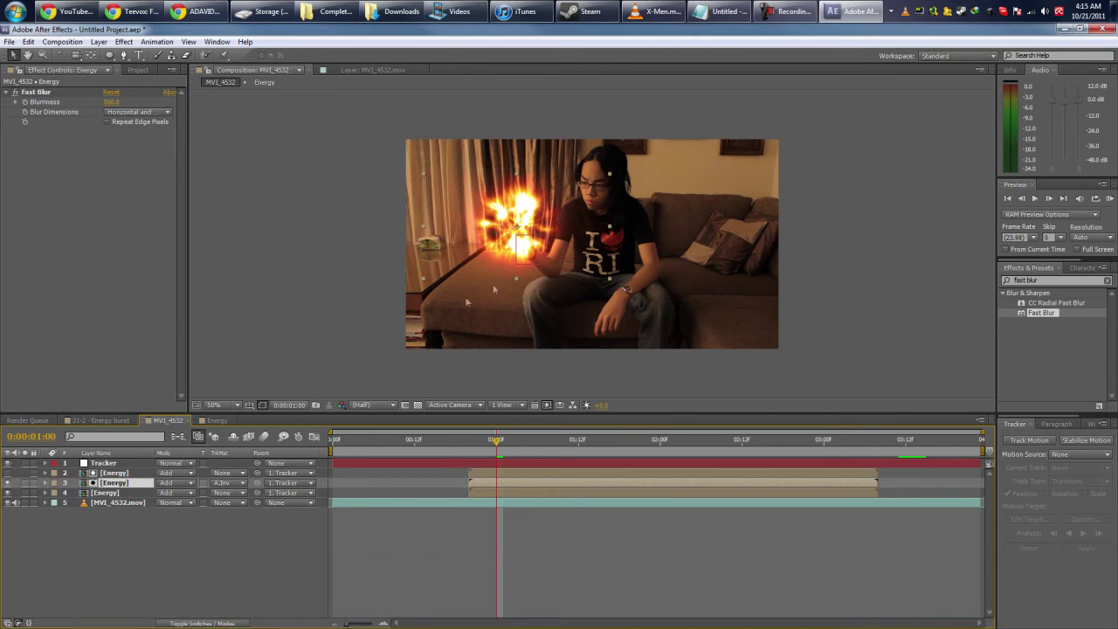
- Compare the middle Energy layer with No Track Matte, and return it to Alpha Inverted Matte
click(235, 489)
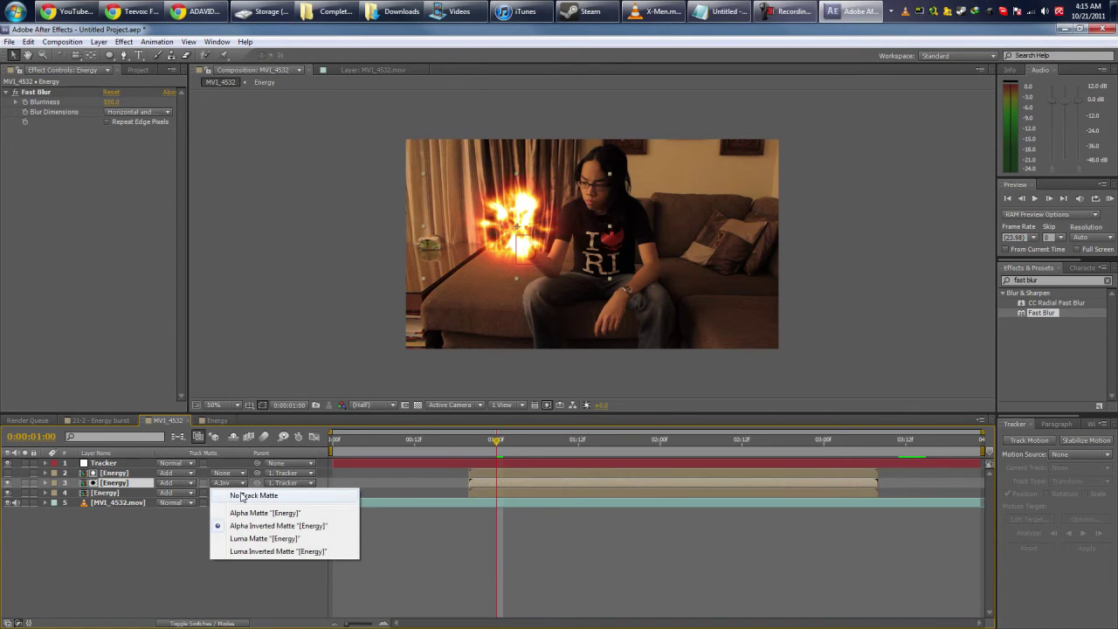
click(244, 495)
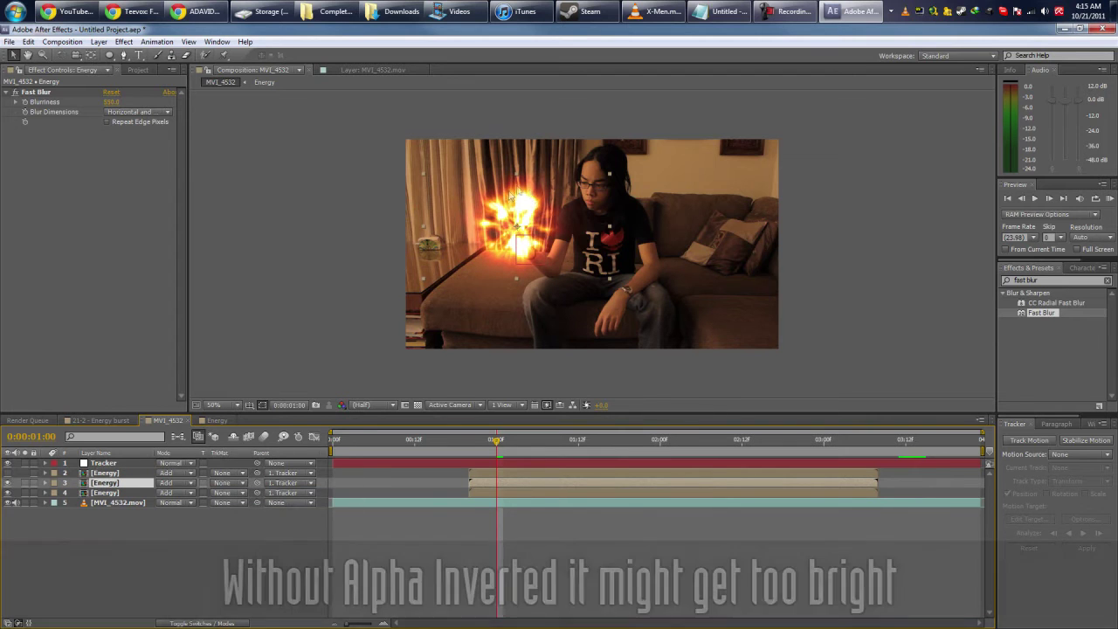
click(226, 485)
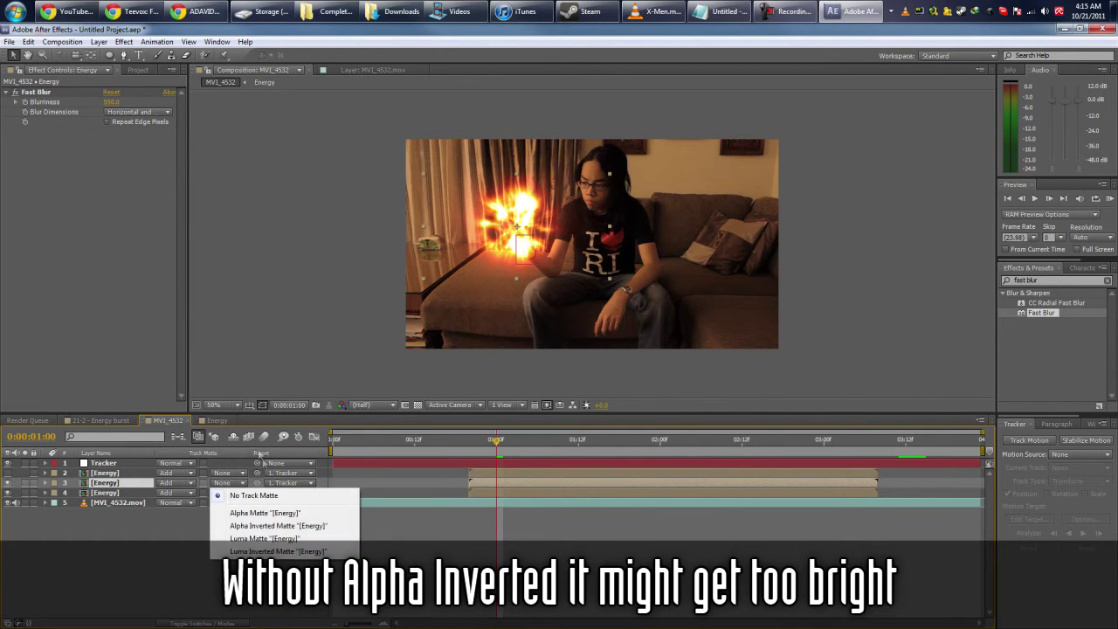
click(278, 527)
- Preview the glow, create an adjustment layer starting at 0:00:00:20, and apply the Glow effect to it
drag(495, 442, 456, 443)
key(space)
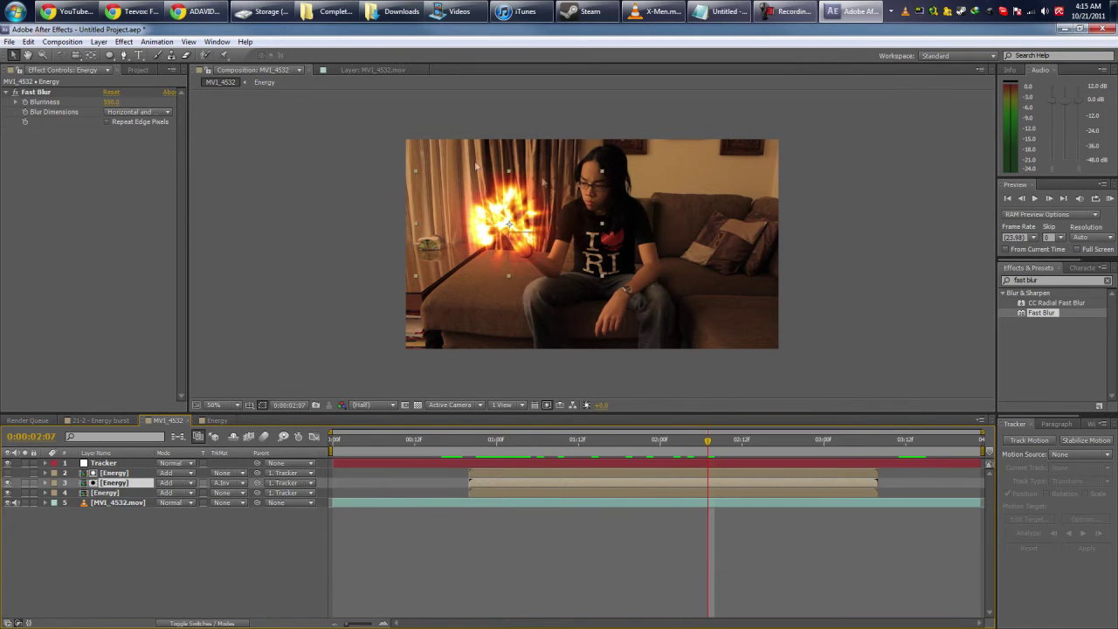
right_click(115, 555)
mouse_move(171, 438)
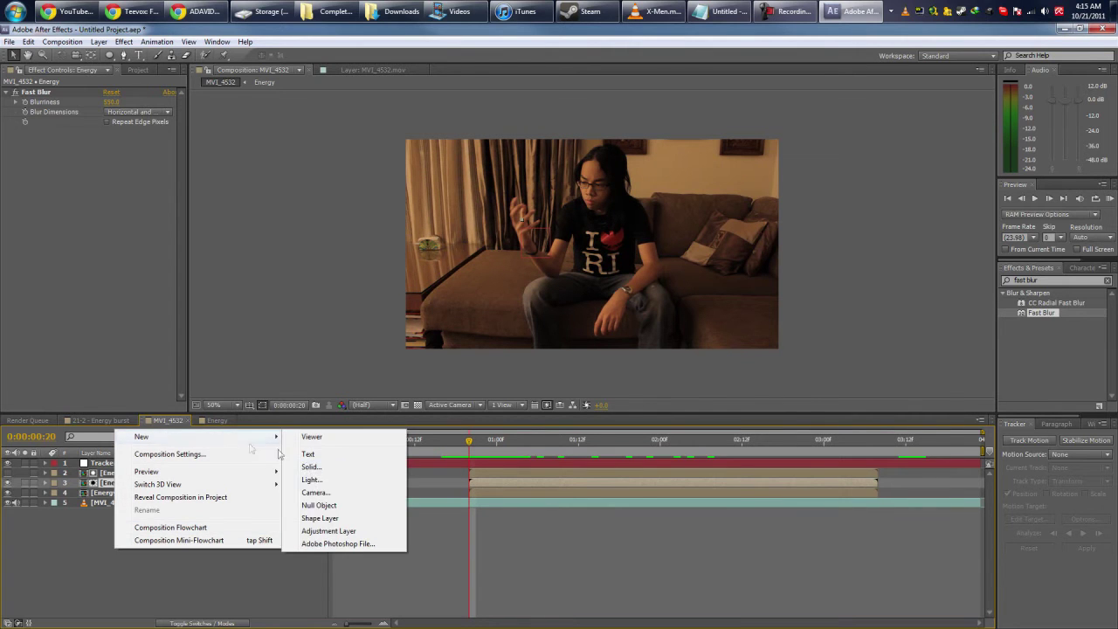
click(330, 532)
drag(1048, 280, 794, 277)
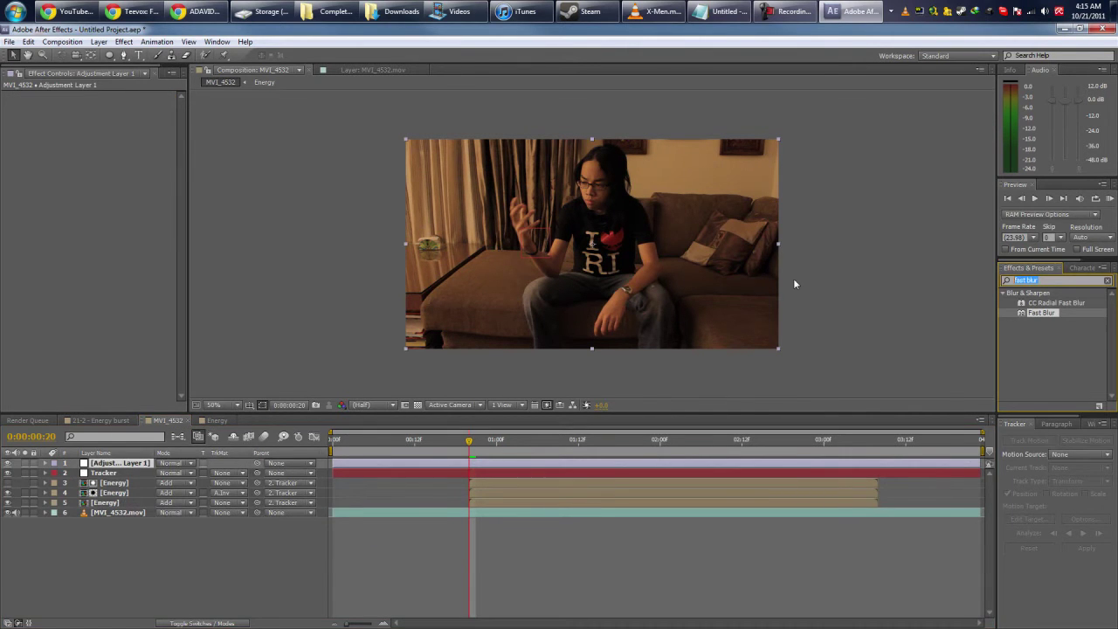
text(Glow)
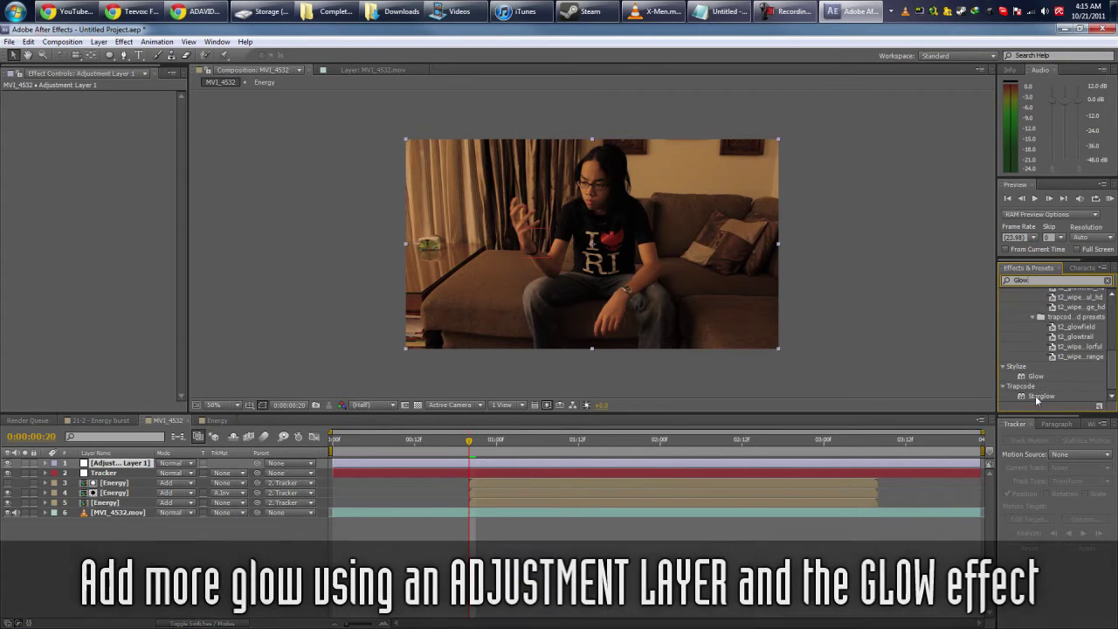
drag(1036, 377, 131, 464)
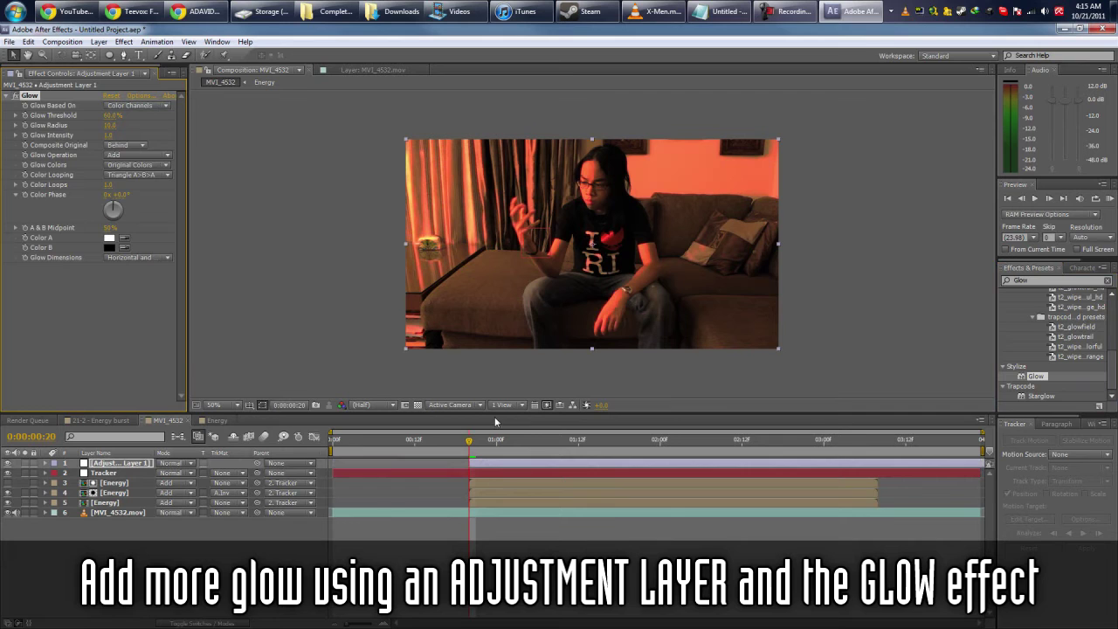
- Draw an elliptical mask around the hand on the adjustment layer and feather it by about 161 pixels
click(112, 55)
drag(444, 163, 631, 270)
key(f)
drag(186, 483, 325, 483)
- Set the Glow Radius to 375 and Threshold to 65.1%, and center the adjustment layer's mask on the energy ball
drag(111, 125, 158, 129)
drag(274, 145, 318, 149)
drag(469, 441, 511, 443)
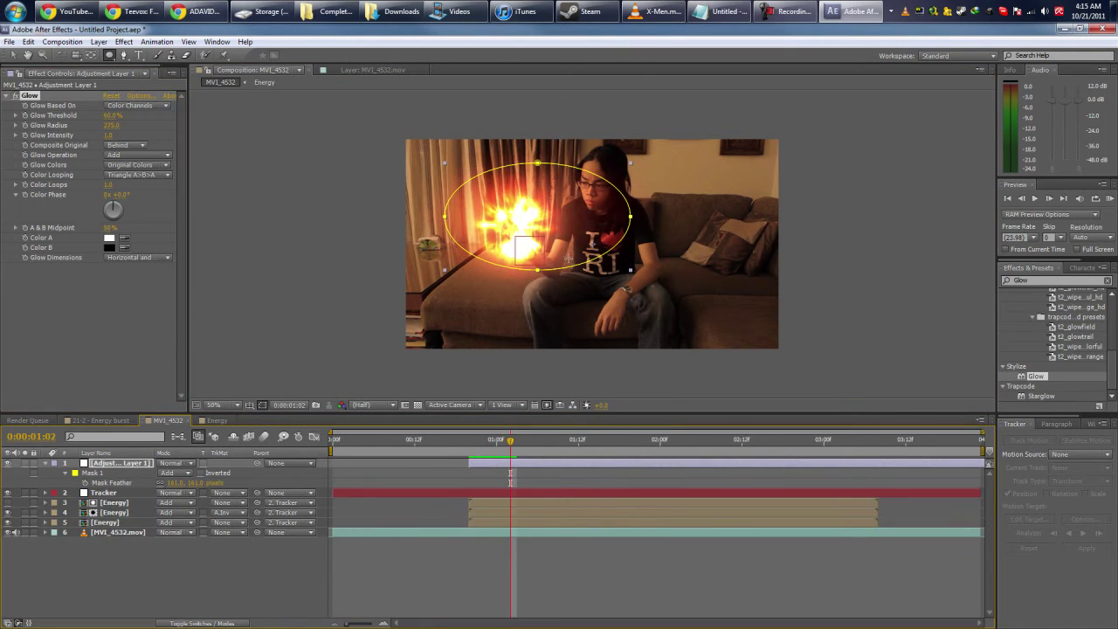
drag(572, 271, 543, 277)
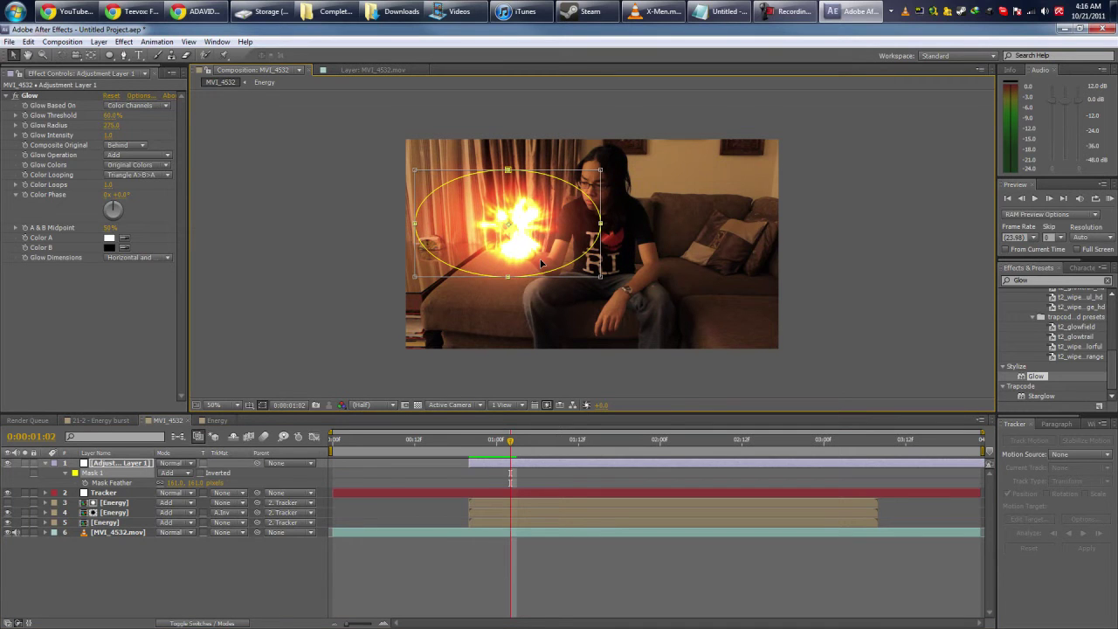
drag(112, 125, 217, 201)
- Keyframe the adjustment layer's Opacity from 0% at 0:00:00:20 to 100% at 0:00:00:23
mouse_move(479, 447)
mouse_down()
mouse_move(440, 449)
mouse_move(516, 451)
mouse_move(461, 447)
mouse_move(486, 444)
mouse_move(474, 443)
mouse_up()
key(t)
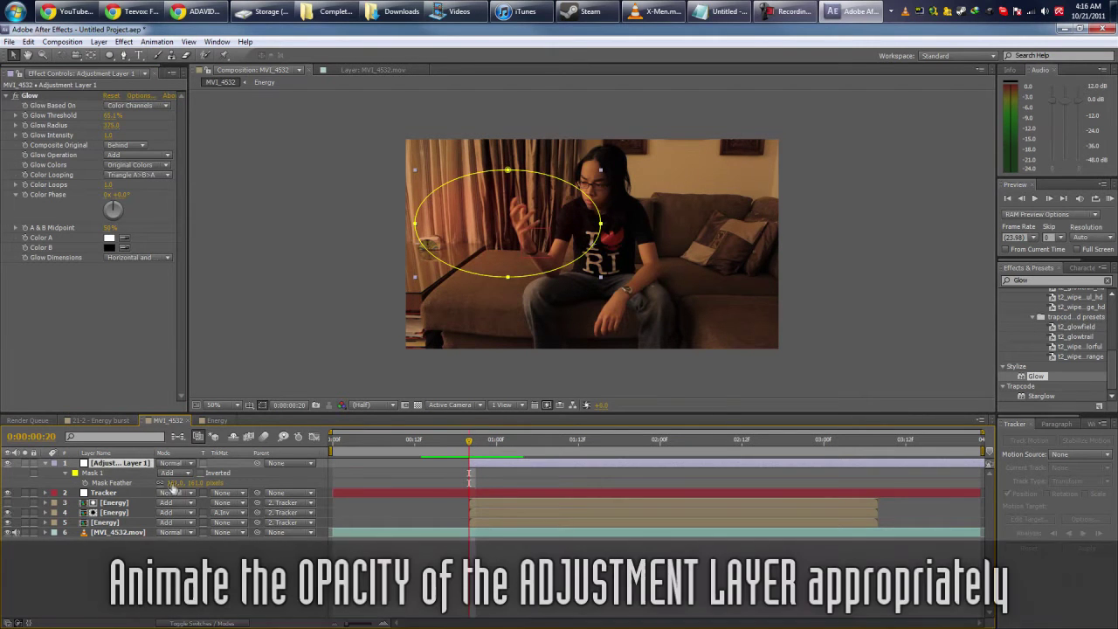
click(75, 473)
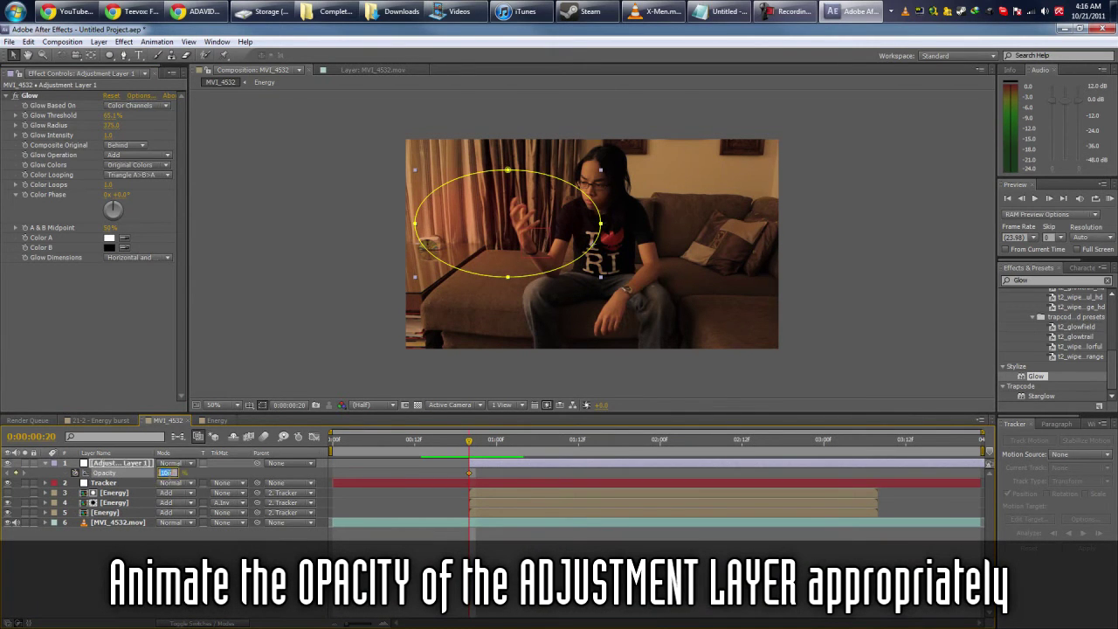
key(Page_Down)
key(Page_Down)
key(Page_Down)
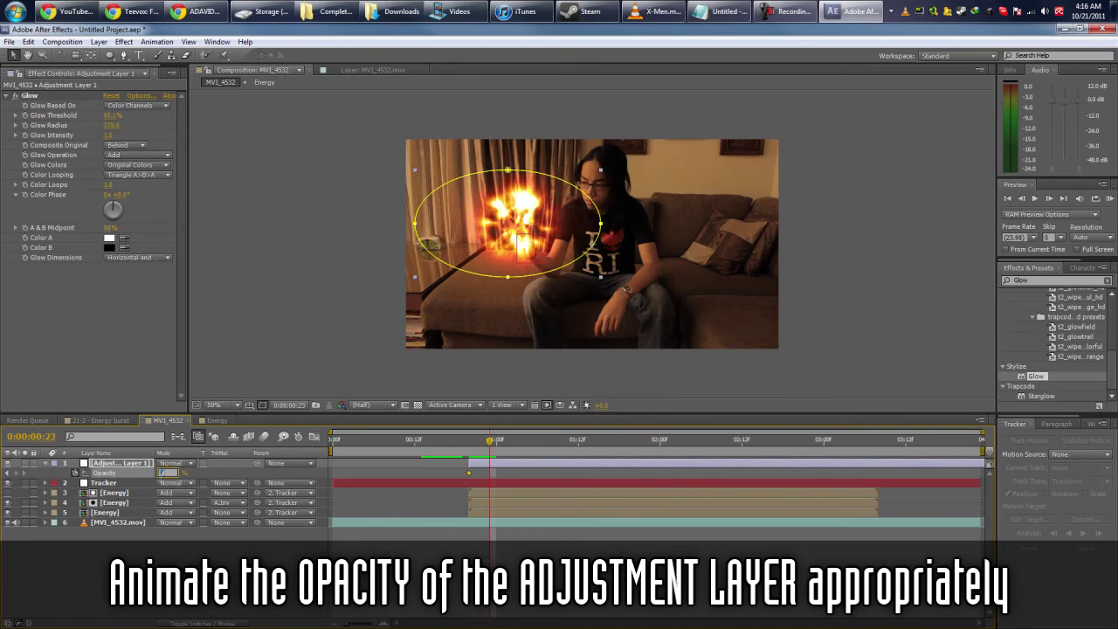
key(Return)
drag(454, 444, 491, 444)
- Keyframe the adjustment layer's Opacity at 100% at 0:00:03:01 and at 0% two frames further
key(Page_Down)
key(Page_Down)
key(Page_Down)
key(Page_Down)
drag(421, 446, 830, 453)
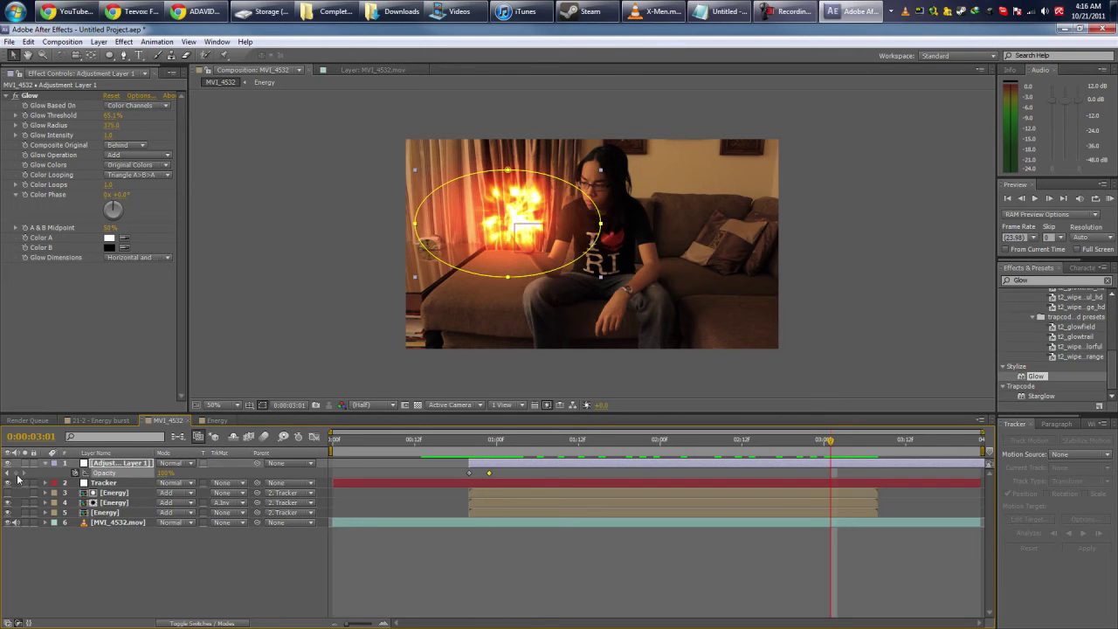
key(Page_Down)
key(Page_Down)
- End the work area just after the energy ball disappears, at about 0:00:03:10, and preview the composite
drag(489, 449, 885, 452)
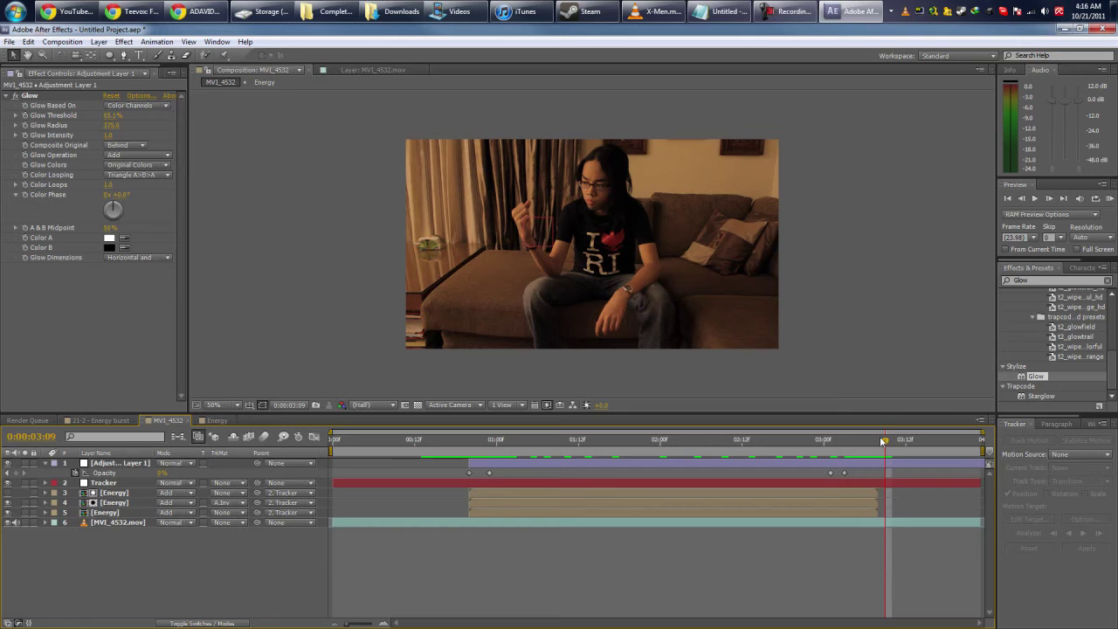
drag(882, 441, 894, 444)
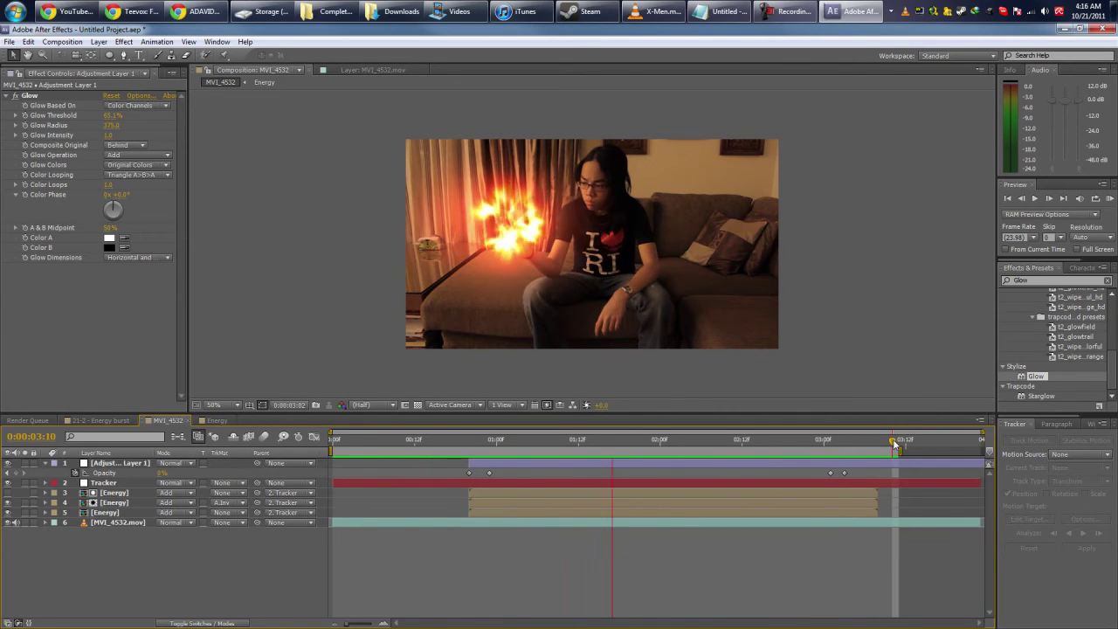
drag(458, 438, 496, 442)
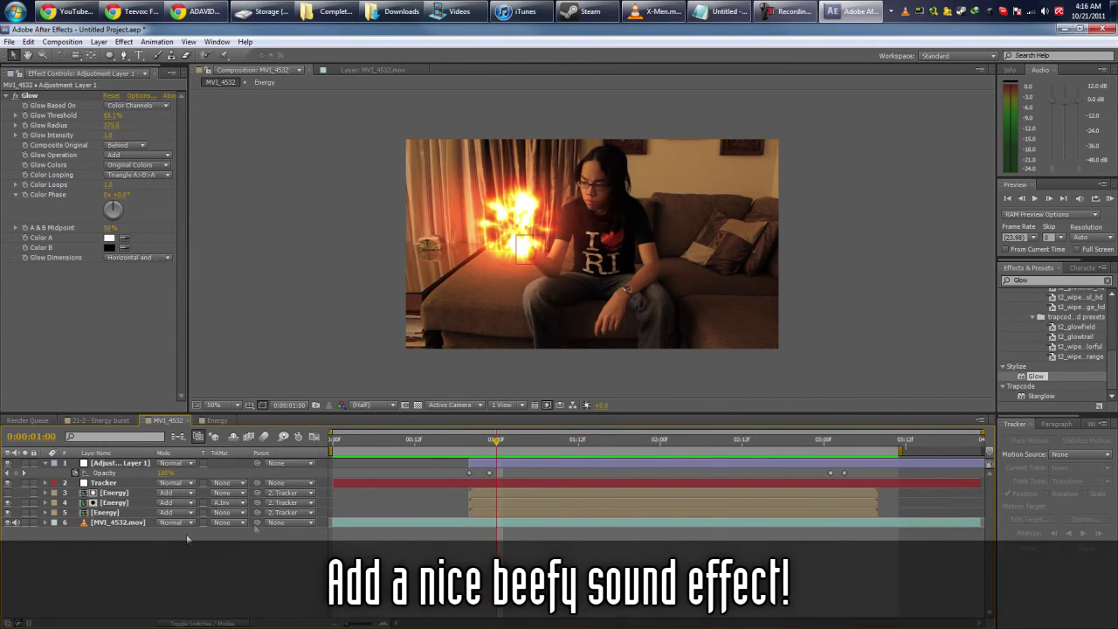
- Add a 1280 x 720 px black solid above the other layers and apply the Optical Flares effect to it
right_click(141, 548)
mouse_move(200, 438)
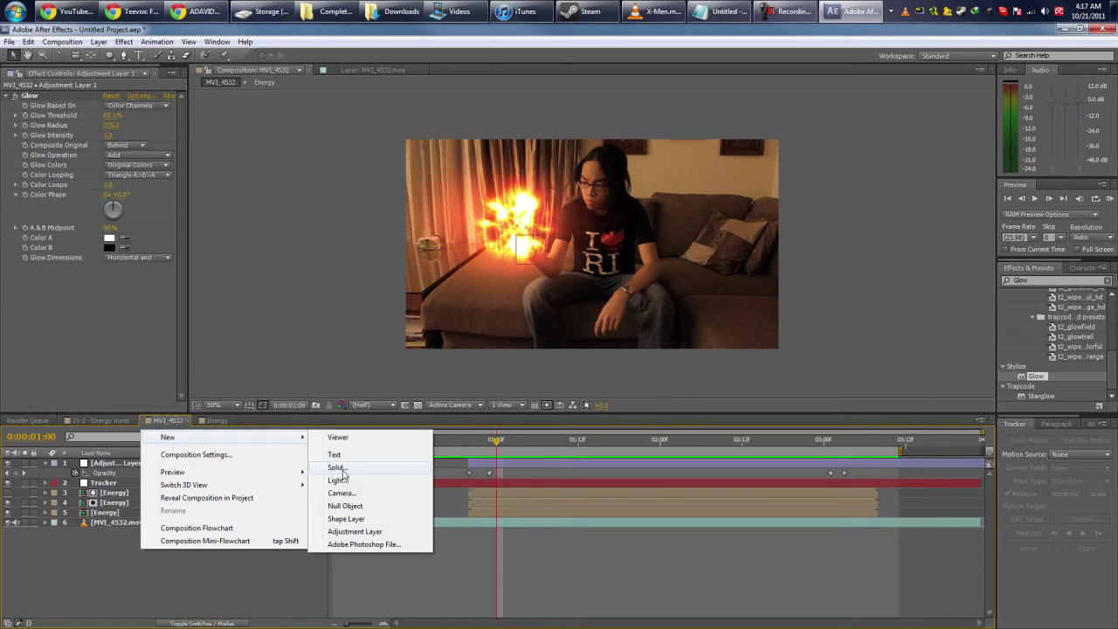
click(342, 470)
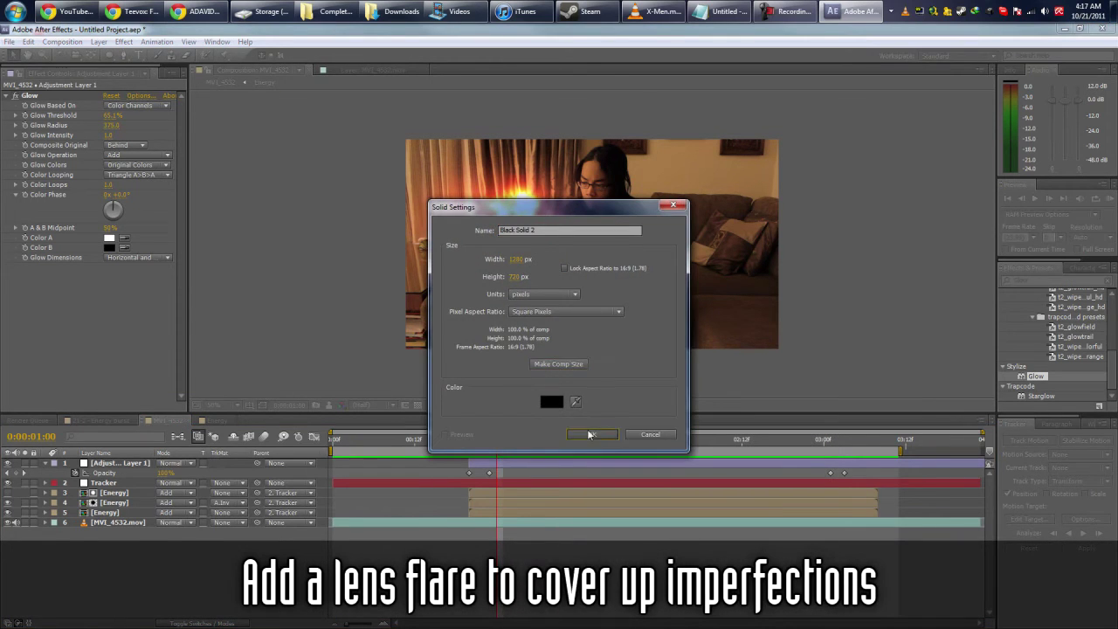
click(590, 434)
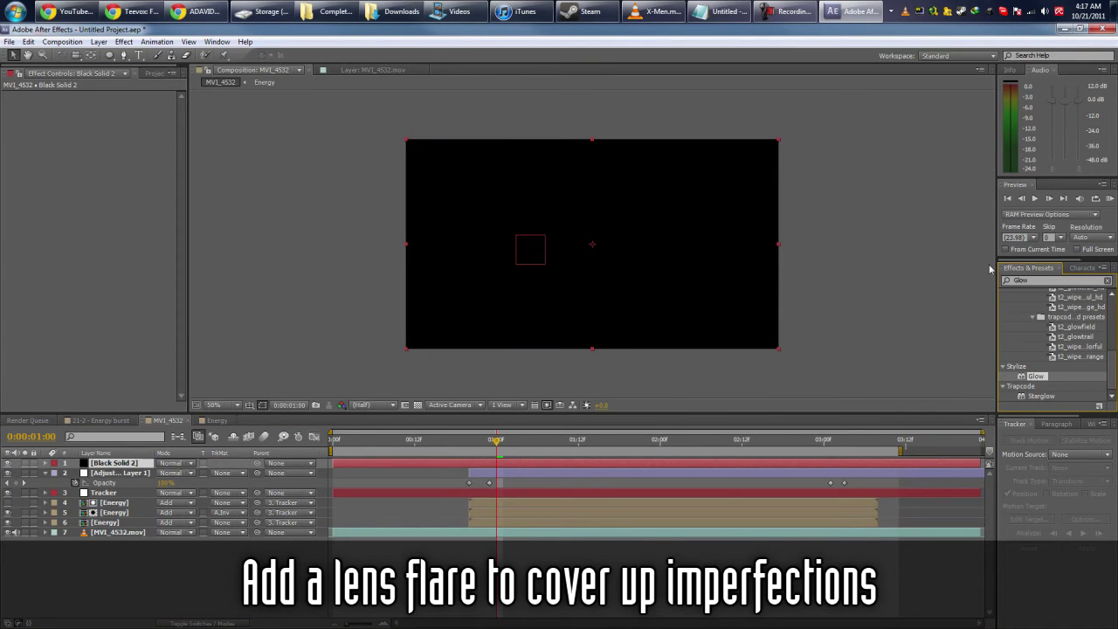
text(flare)
drag(1052, 376, 109, 463)
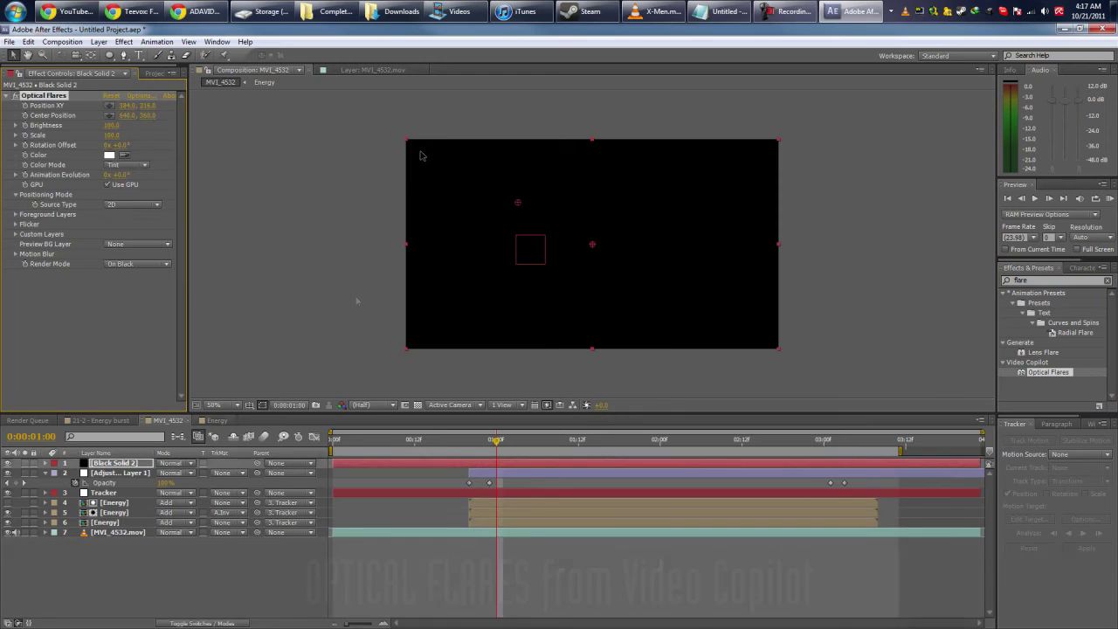
- Position the flare at about 316, 340 over the energy ball and set the black solid's blending mode to Add
drag(516, 208, 498, 239)
click(173, 464)
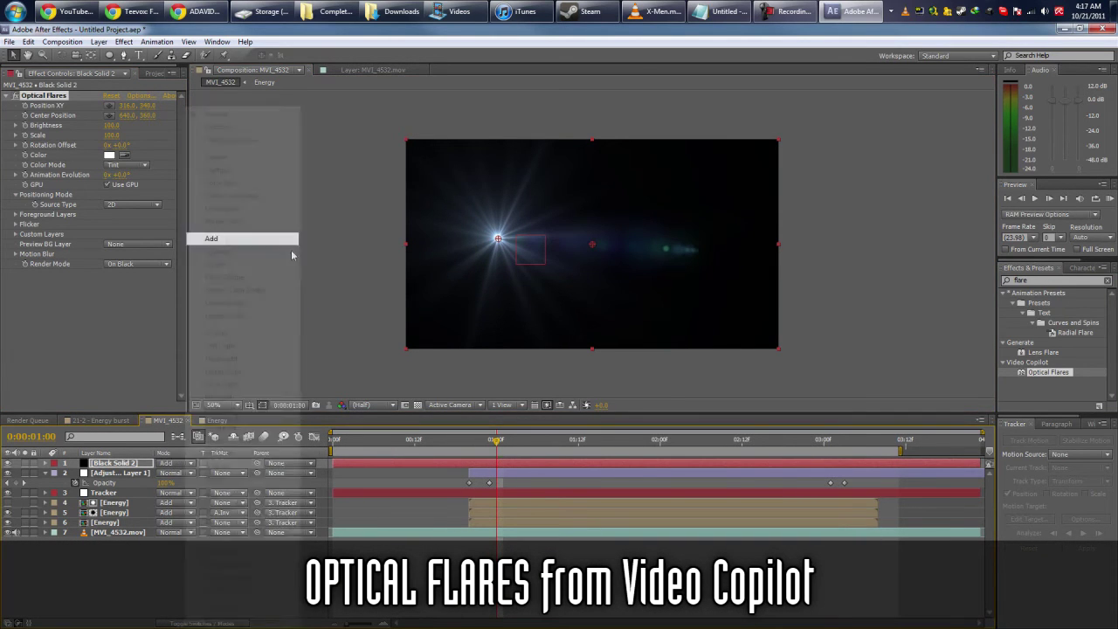
- Set the black solid's blending mode to Add and reposition the flare over the hand to about 416, 280 at 0:00:00:18
click(214, 239)
drag(494, 250, 511, 242)
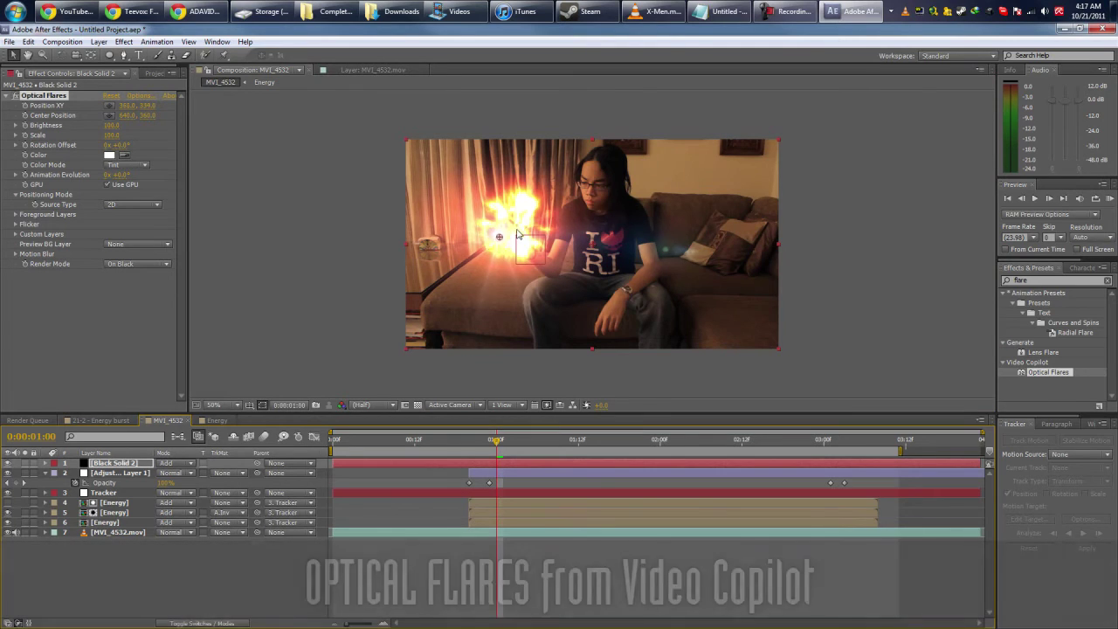
drag(495, 446, 455, 445)
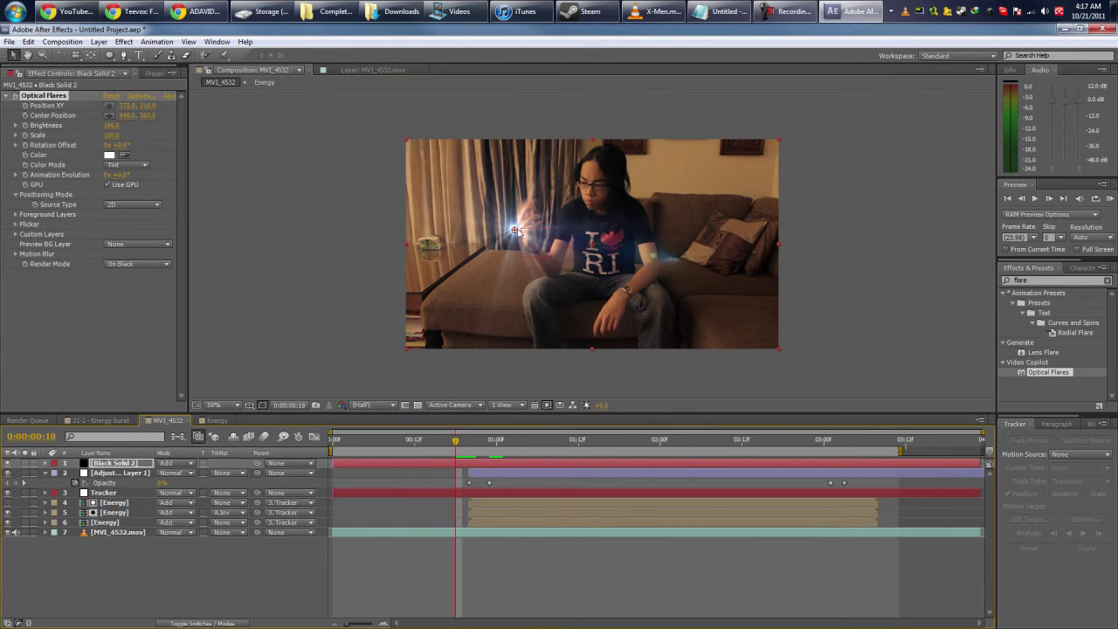
drag(516, 233, 527, 223)
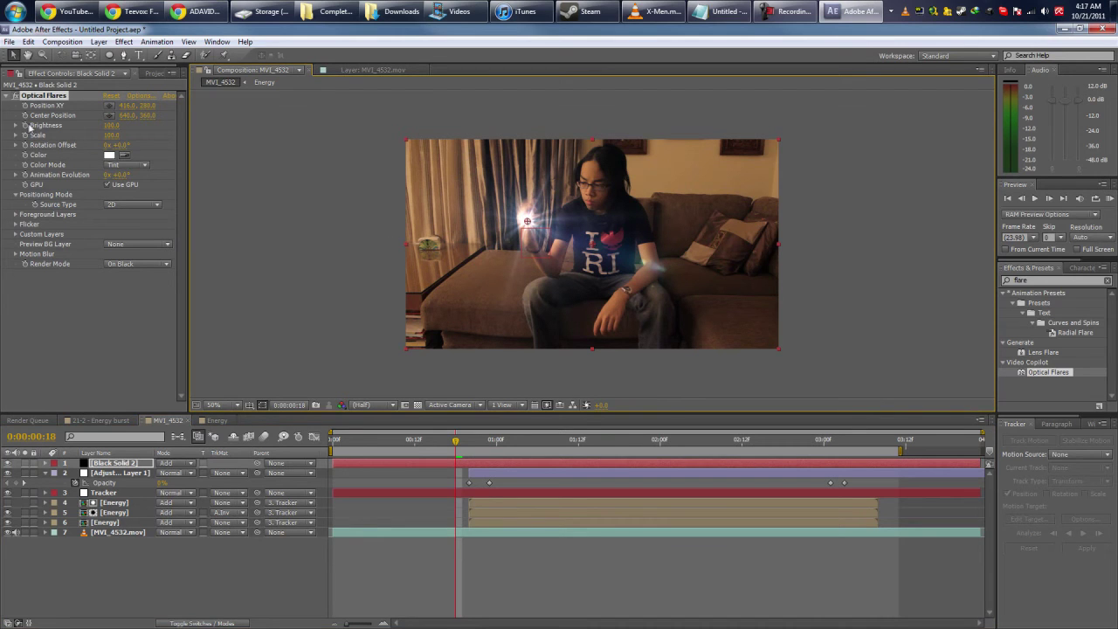
- Start keyframing the flare's Brightness with a value of 0 at 0:00:00:18, just before the energy ball appears
click(25, 127)
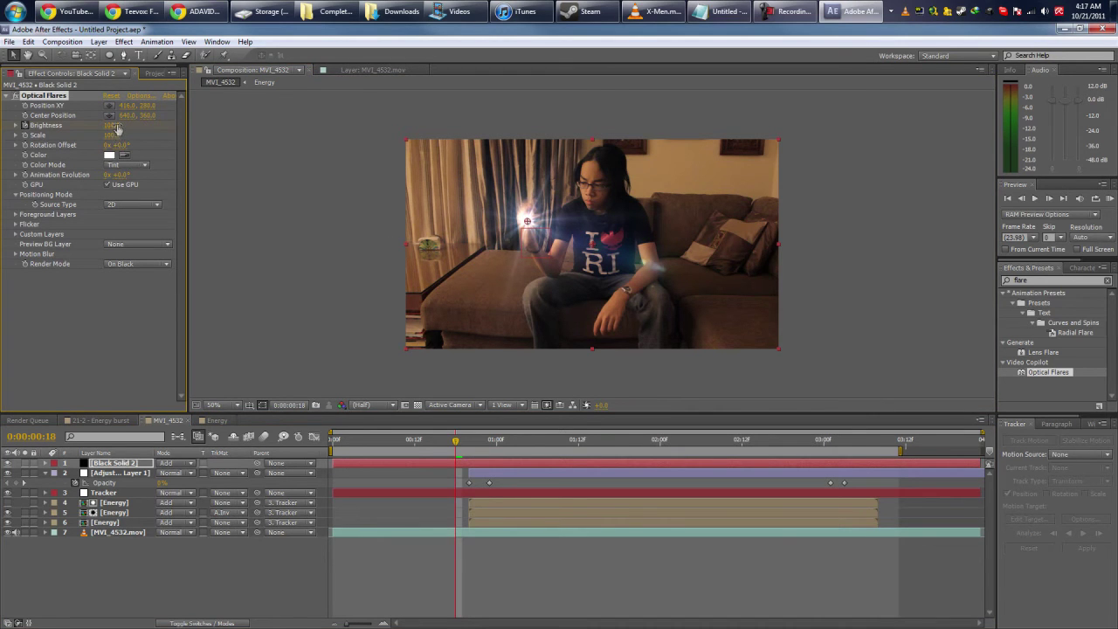
key(Return)
drag(463, 448, 471, 443)
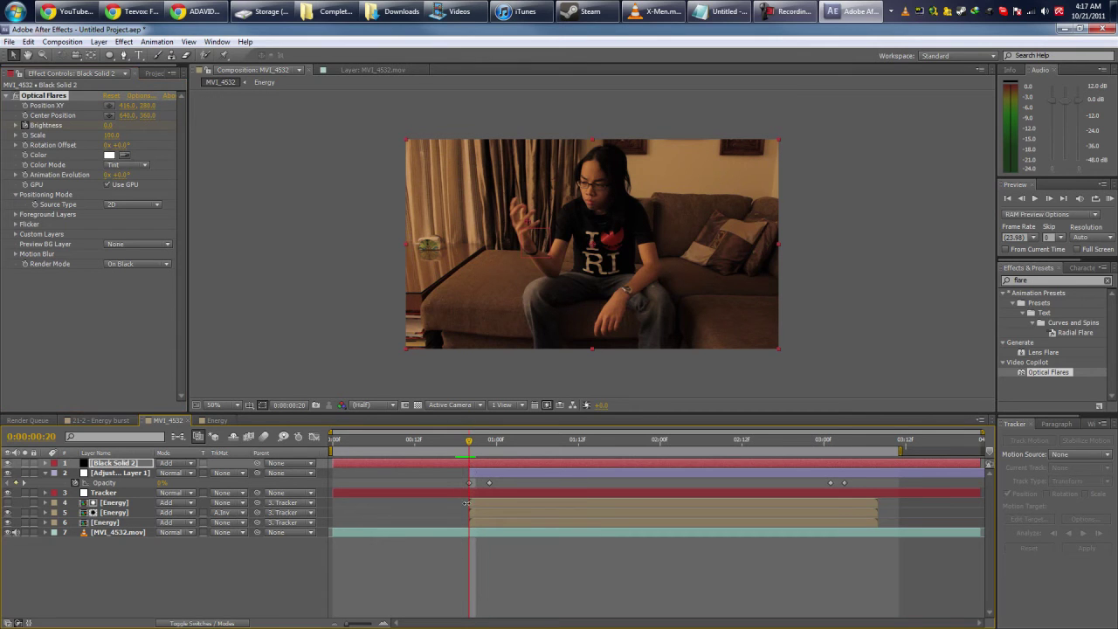
key(Page_Up)
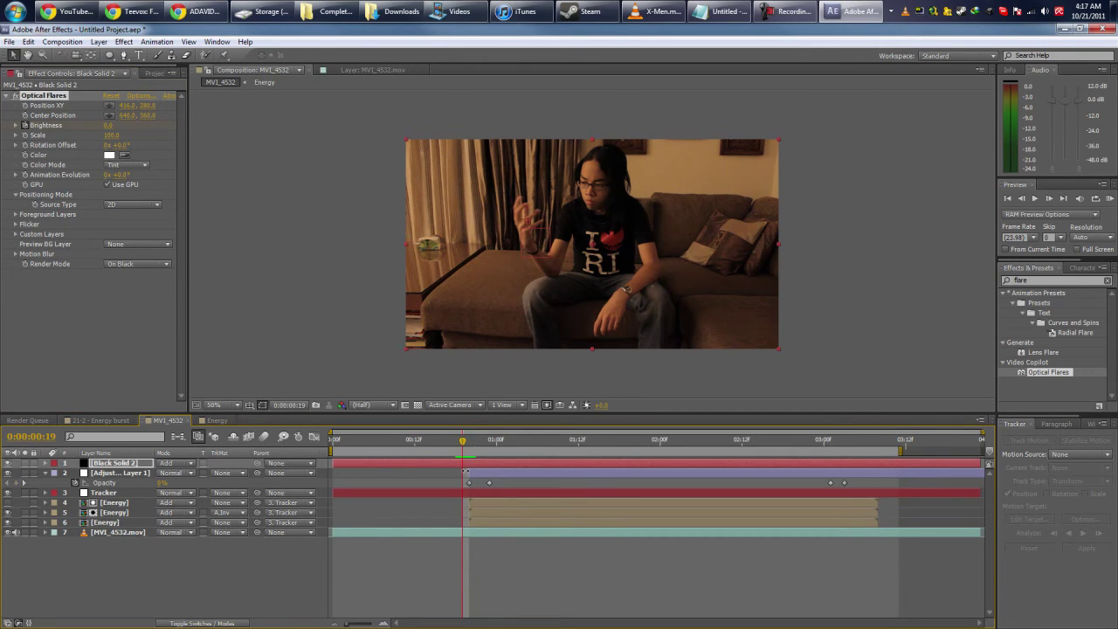
key(Page_Up)
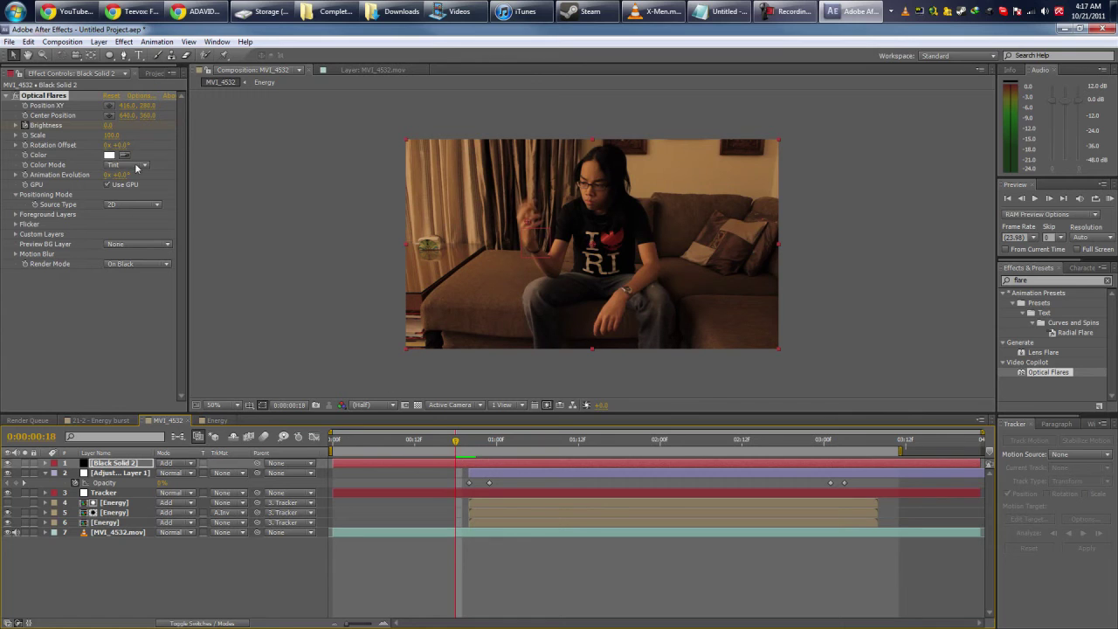
- Keyframe the flare's Brightness at 310 at 0:00:00:20 and recentre the flare on the hand at about 402, 270
key(Page_Up)
key(Page_Down)
key(Page_Down)
key(Page_Down)
drag(117, 125, 236, 177)
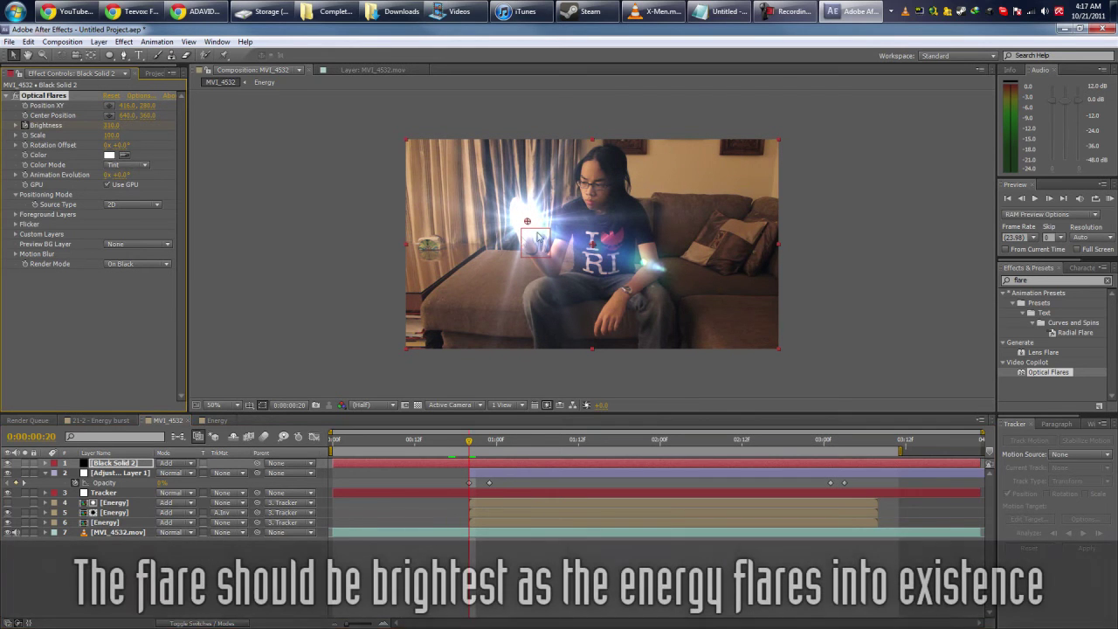
mouse_move(528, 222)
mouse_down()
mouse_move(486, 251)
mouse_move(523, 218)
mouse_up()
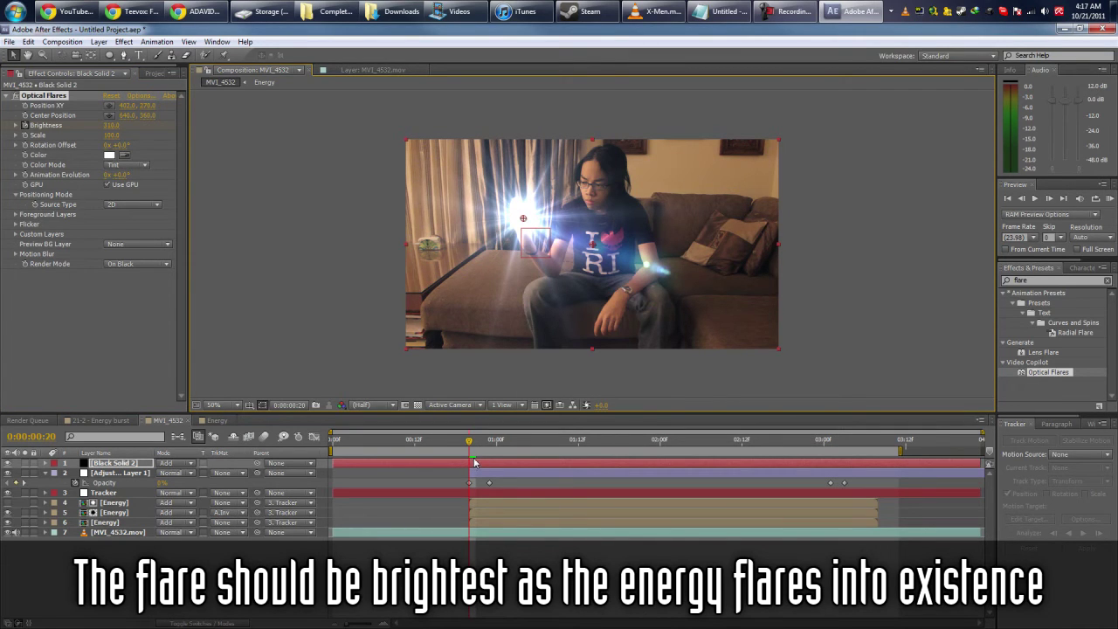
- Keyframe the flare's Brightness at 100 at 0:00:01:01
key(Page_Down)
key(Page_Down)
key(Page_Down)
key(Page_Down)
key(Page_Down)
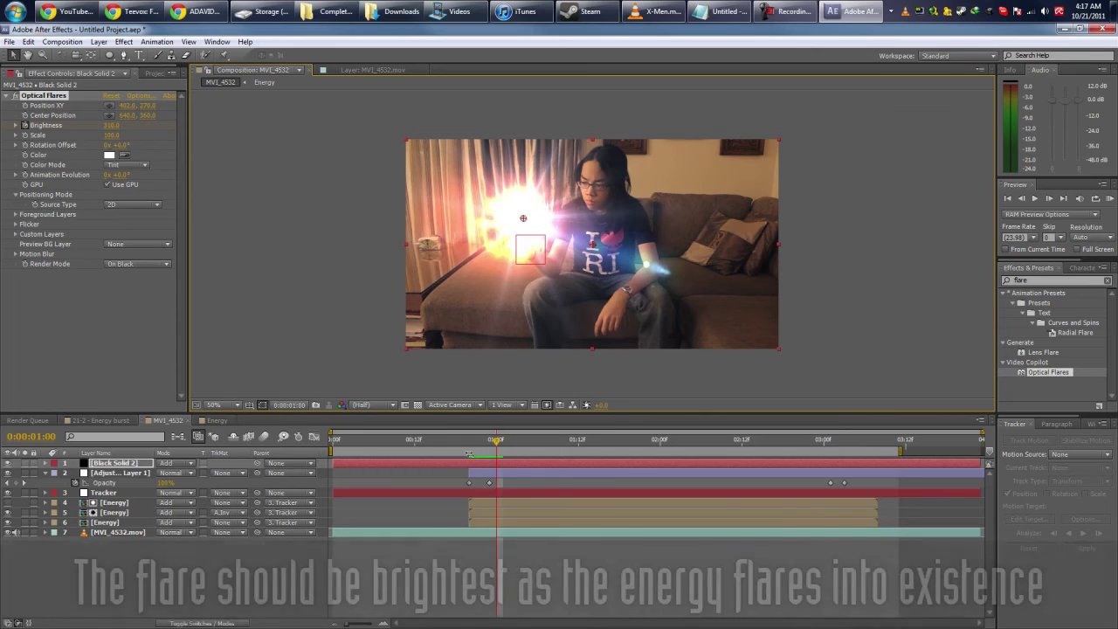
click(111, 126)
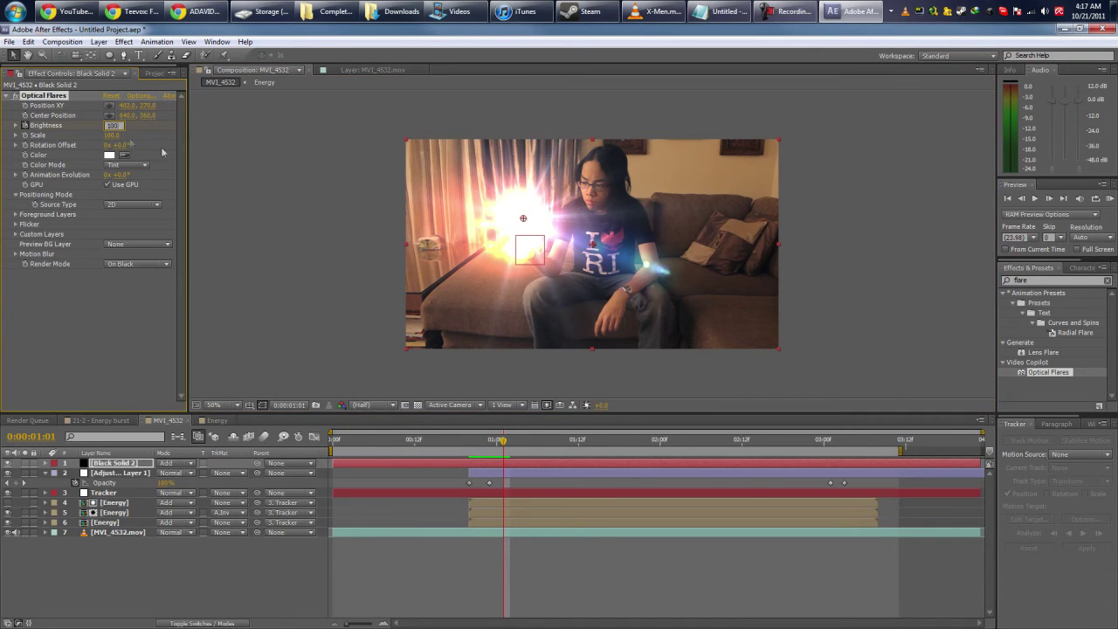
text(100)
key(Return)
click(511, 228)
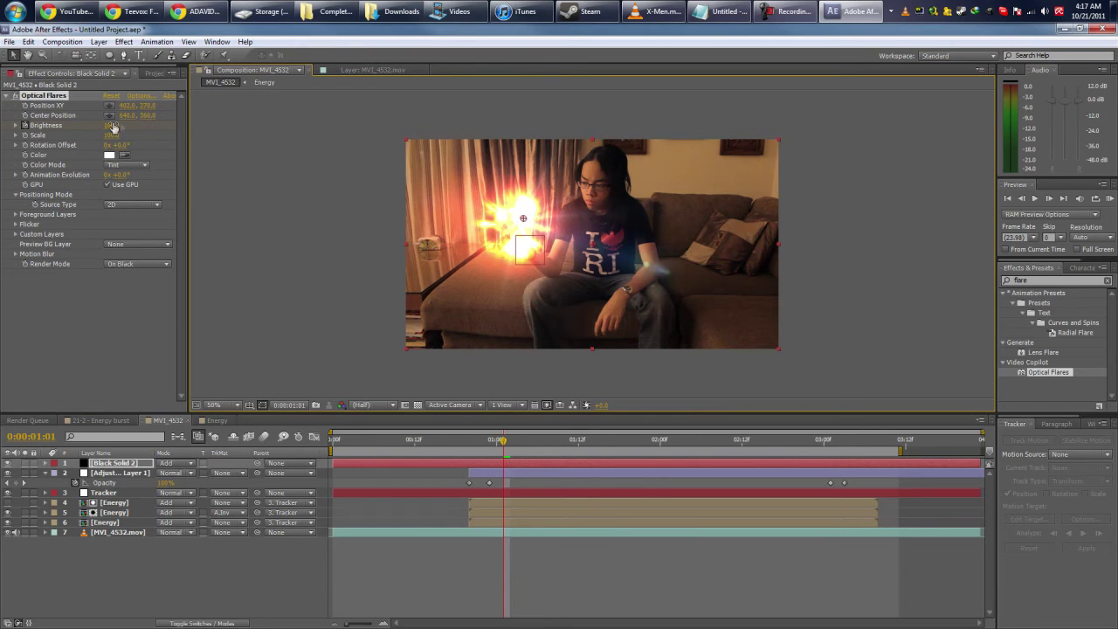
- Change the flare's color to a dark orange-brown and parent the black solid to the Tracker layer
click(111, 157)
mouse_move(459, 525)
mouse_down()
mouse_move(457, 441)
mouse_move(498, 442)
mouse_move(452, 442)
mouse_move(513, 444)
mouse_move(408, 443)
mouse_move(739, 454)
mouse_move(410, 459)
mouse_move(470, 465)
mouse_up()
click(549, 384)
drag(130, 473, 125, 494)
drag(469, 449, 648, 455)
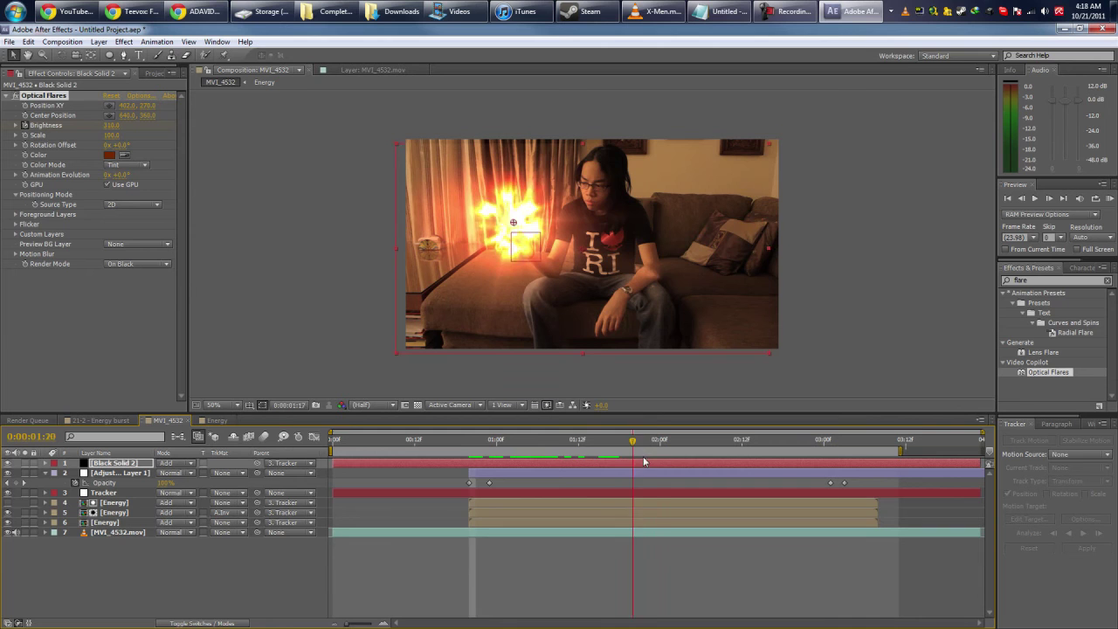
- Add a full-layer elliptical mask to the black solid and feather it by 114 pixels to hide the flare's clipped edges
double_click(117, 55)
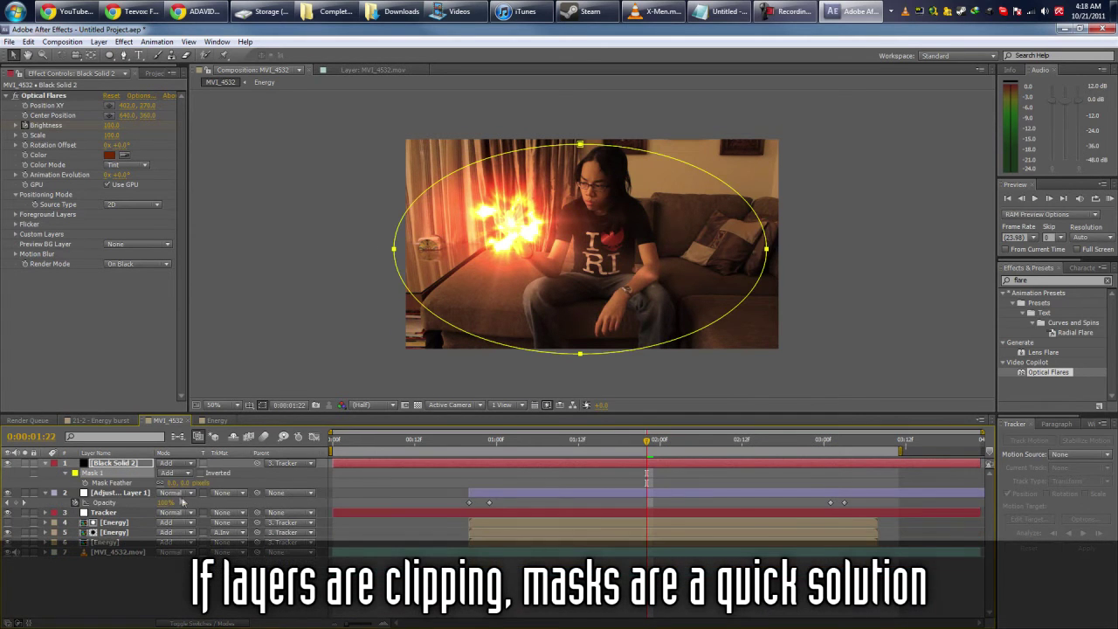
key(ctrl+z)
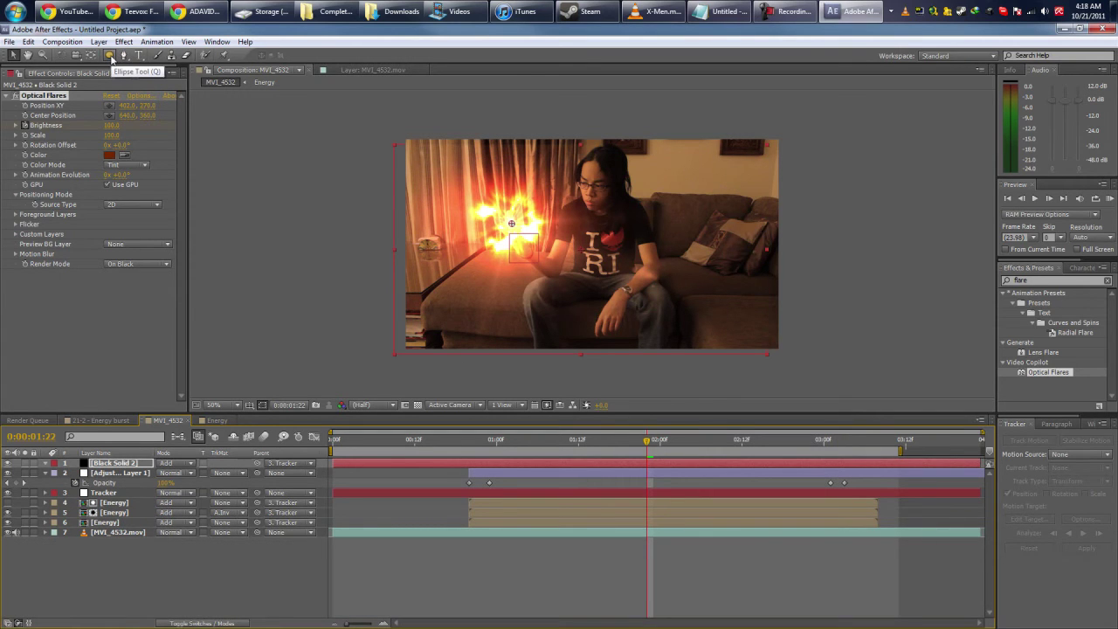
double_click(111, 57)
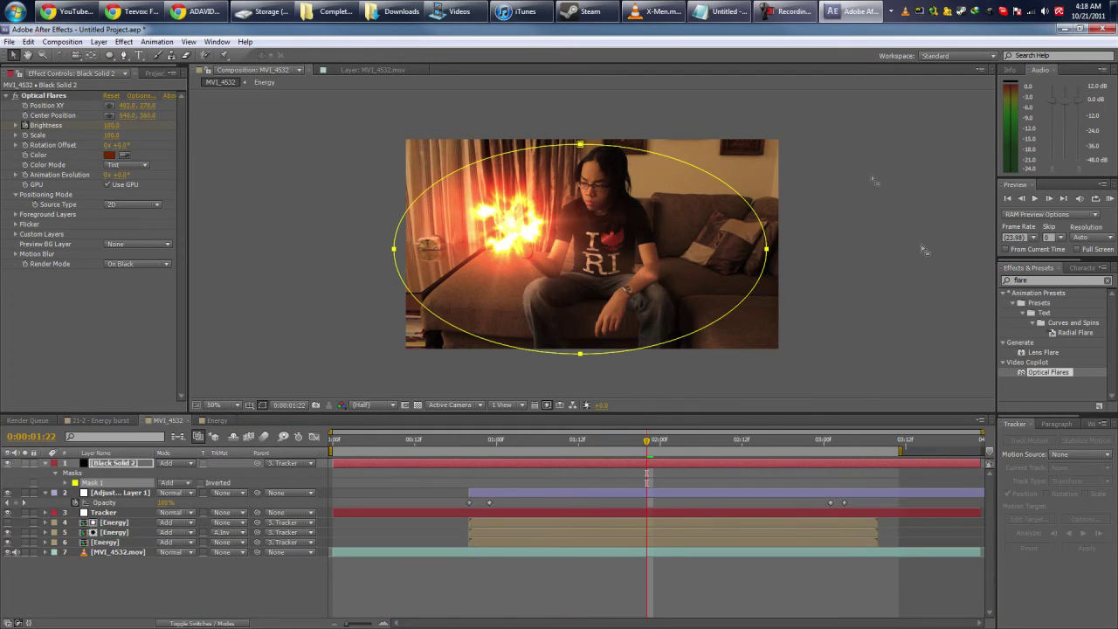
key(f)
drag(184, 484, 200, 482)
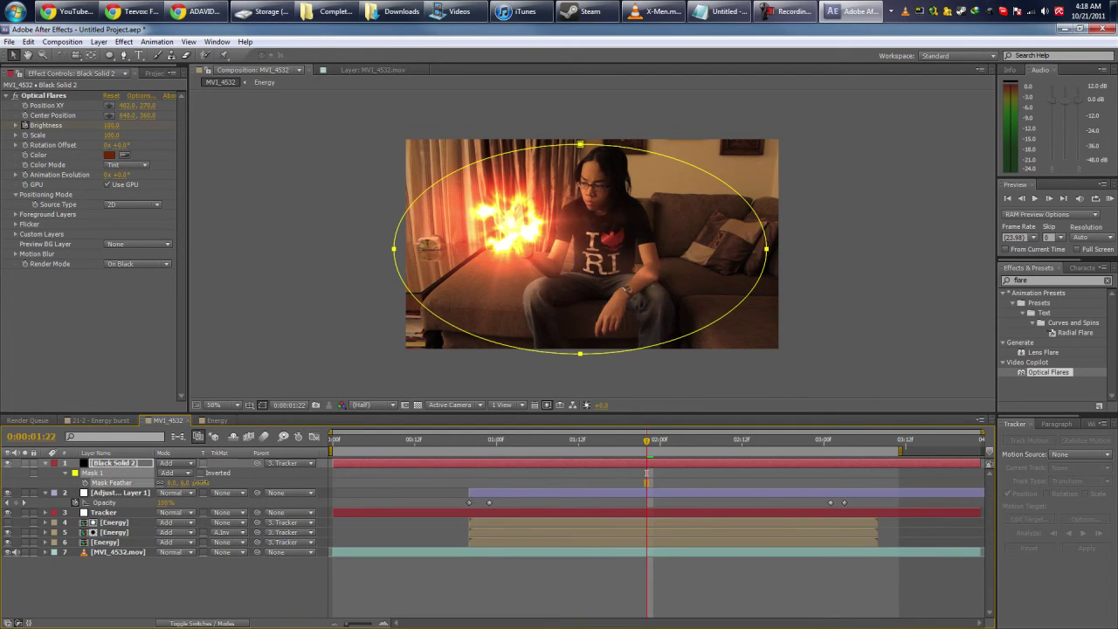
mouse_move(491, 451)
mouse_down()
mouse_move(655, 456)
mouse_move(461, 463)
mouse_move(512, 463)
mouse_move(477, 462)
mouse_move(496, 463)
mouse_up()
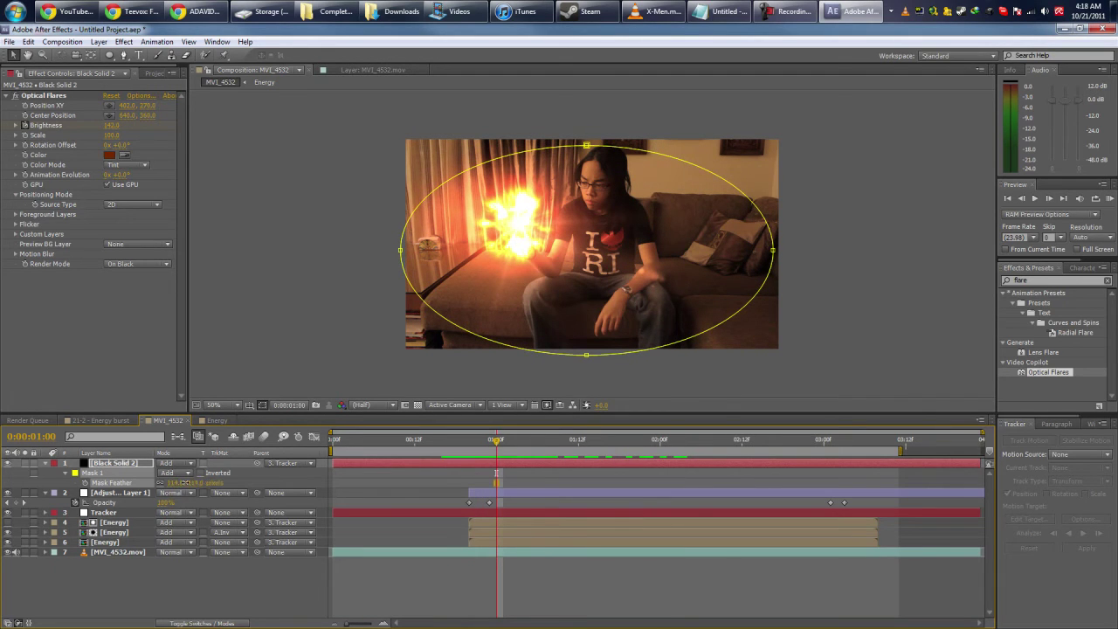
click(289, 325)
drag(405, 445, 469, 446)
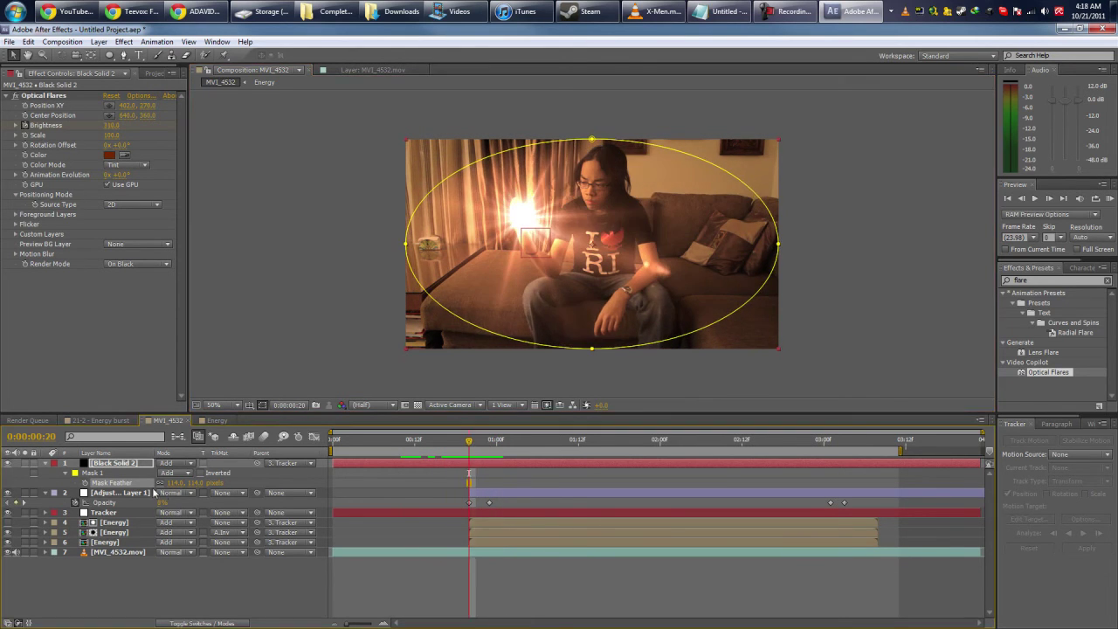
- Reveal the black solid's Brightness keyframes, shift all three one frame later, and play back the timing
key(u)
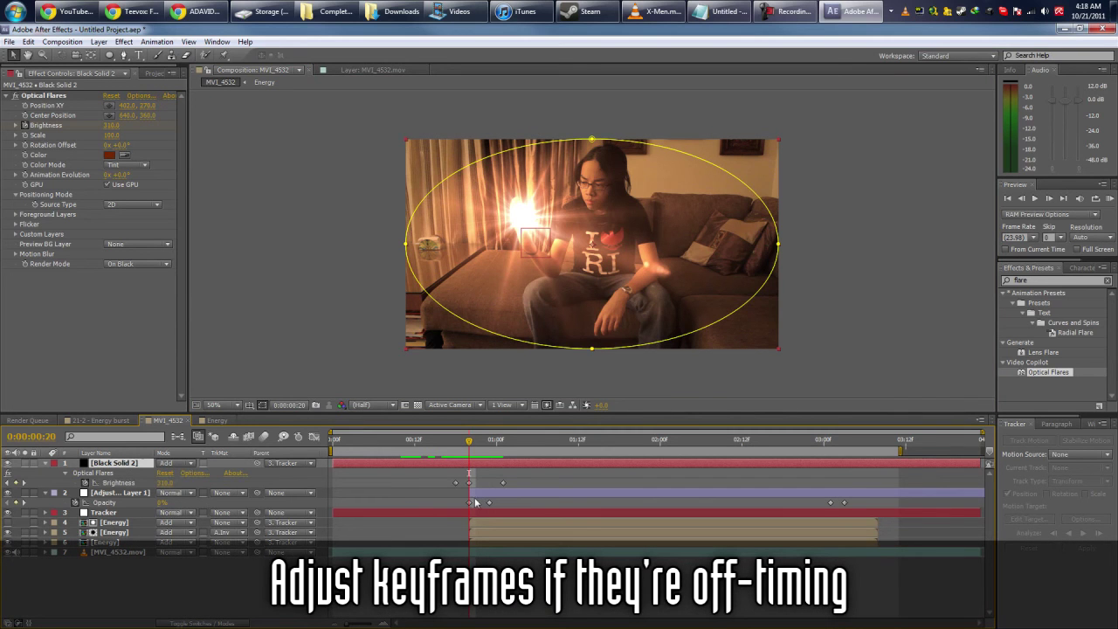
key(Page_Up)
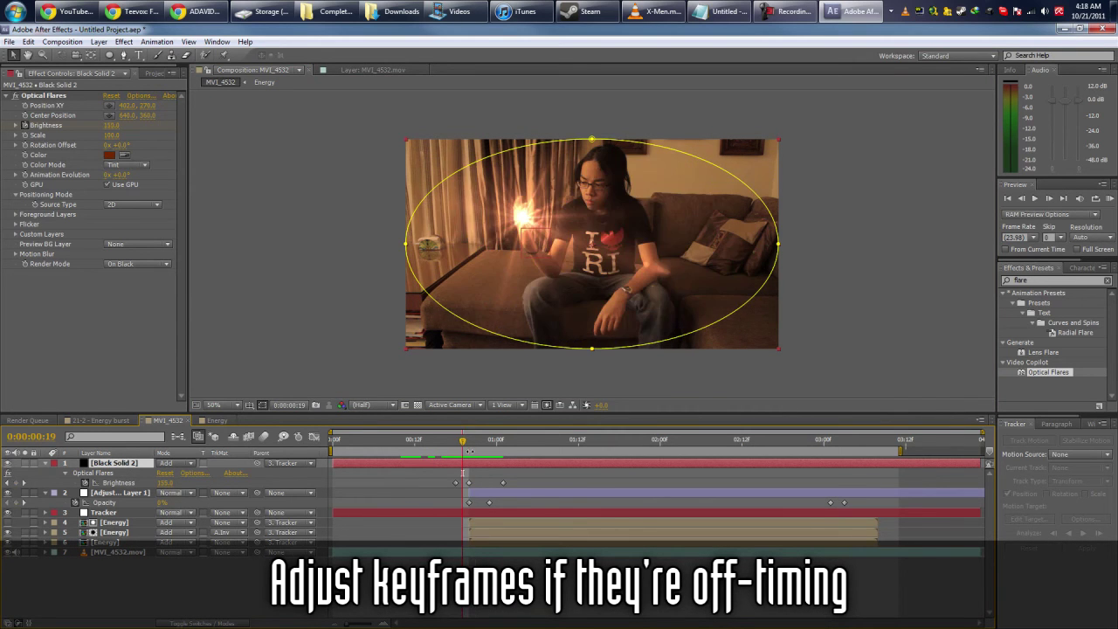
key(Page_Down)
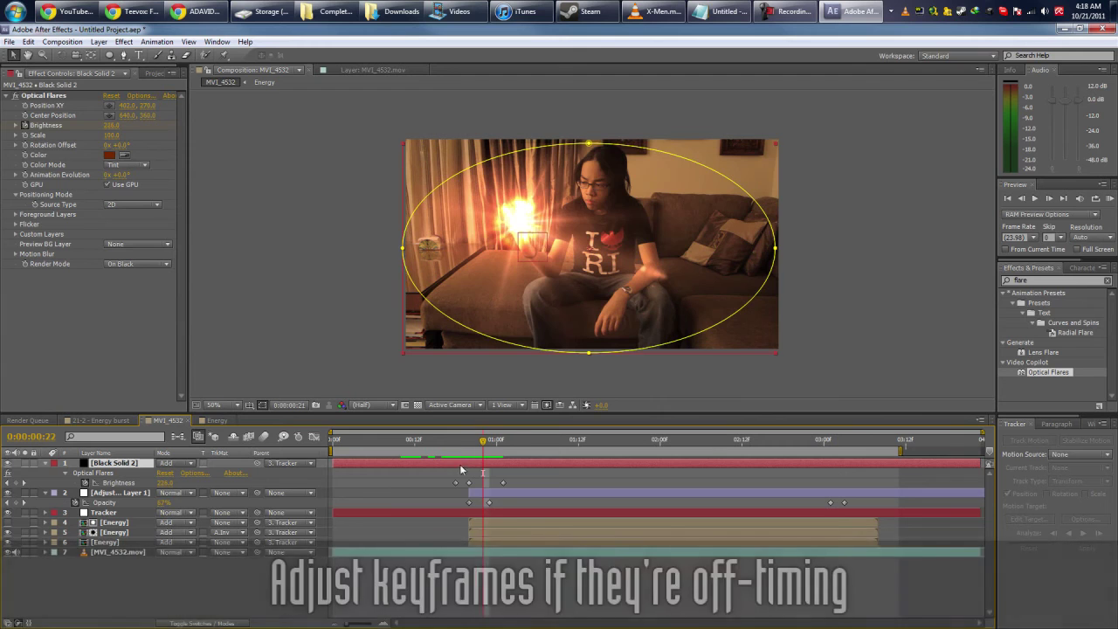
drag(440, 485, 510, 482)
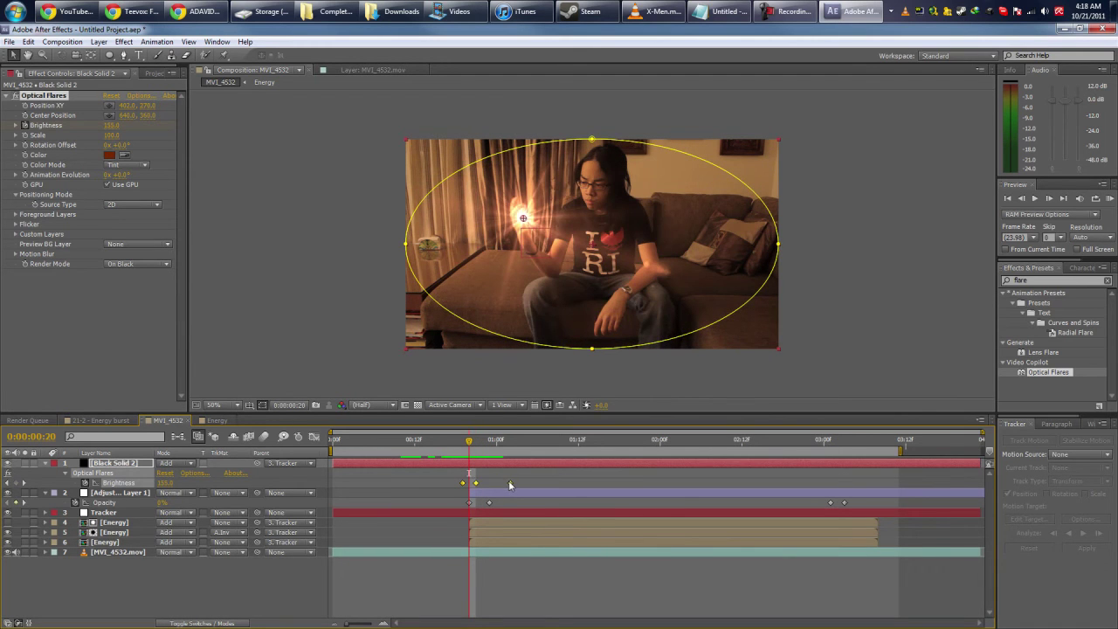
key(space)
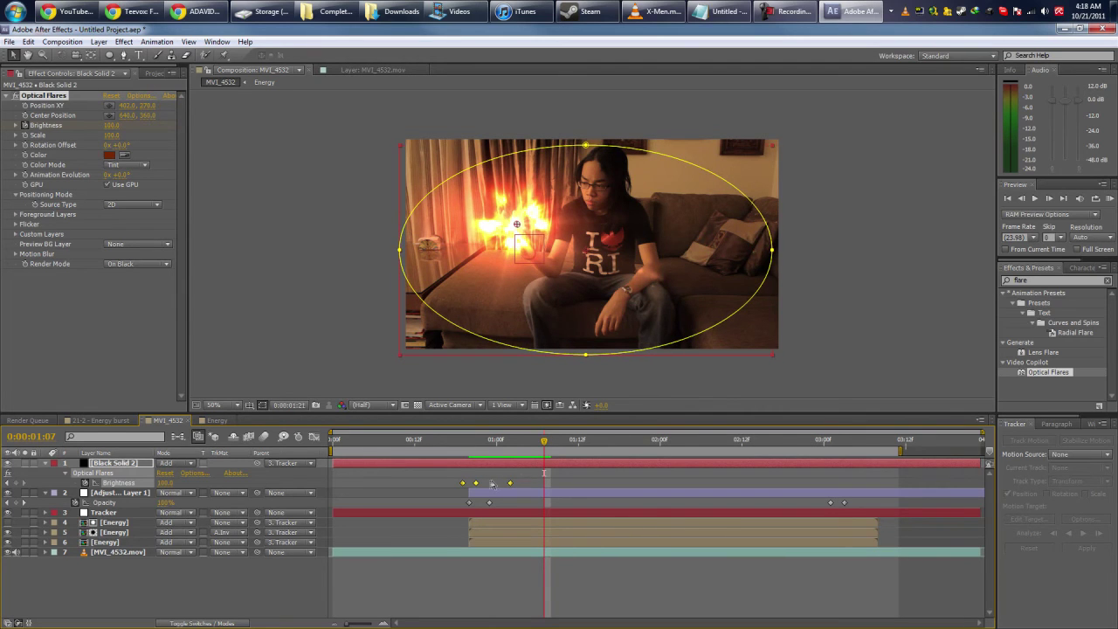
- Set the last Brightness keyframe, at 0:00:01:02, to 0 so the flare fades out completely
mouse_move(651, 443)
mouse_down()
mouse_move(862, 449)
mouse_move(517, 456)
mouse_move(510, 444)
mouse_up()
click(530, 489)
click(511, 483)
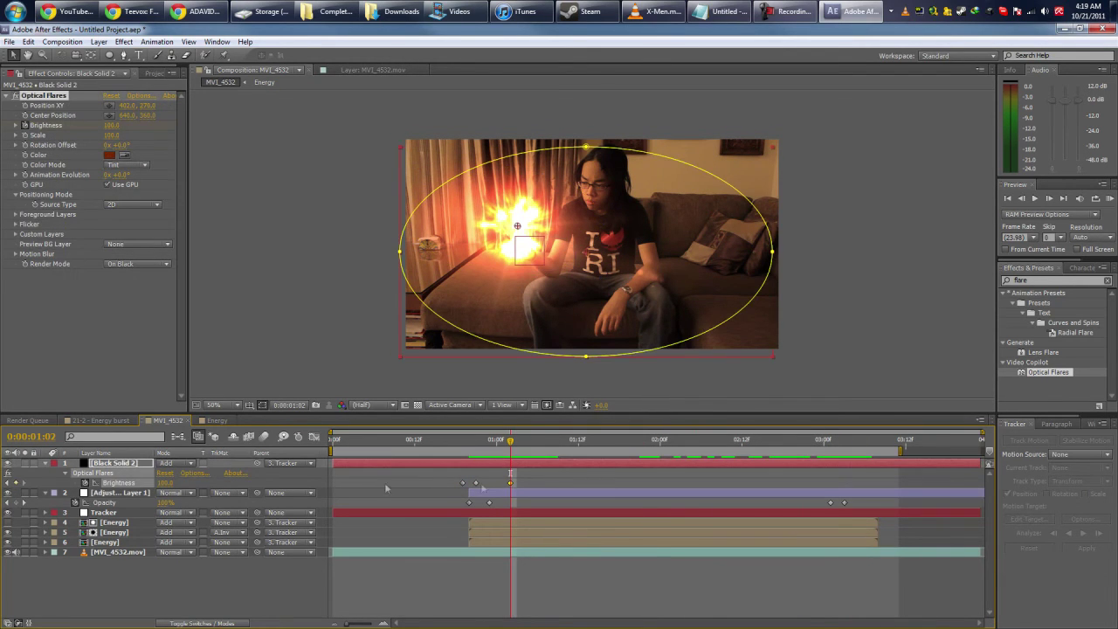
key(Return)
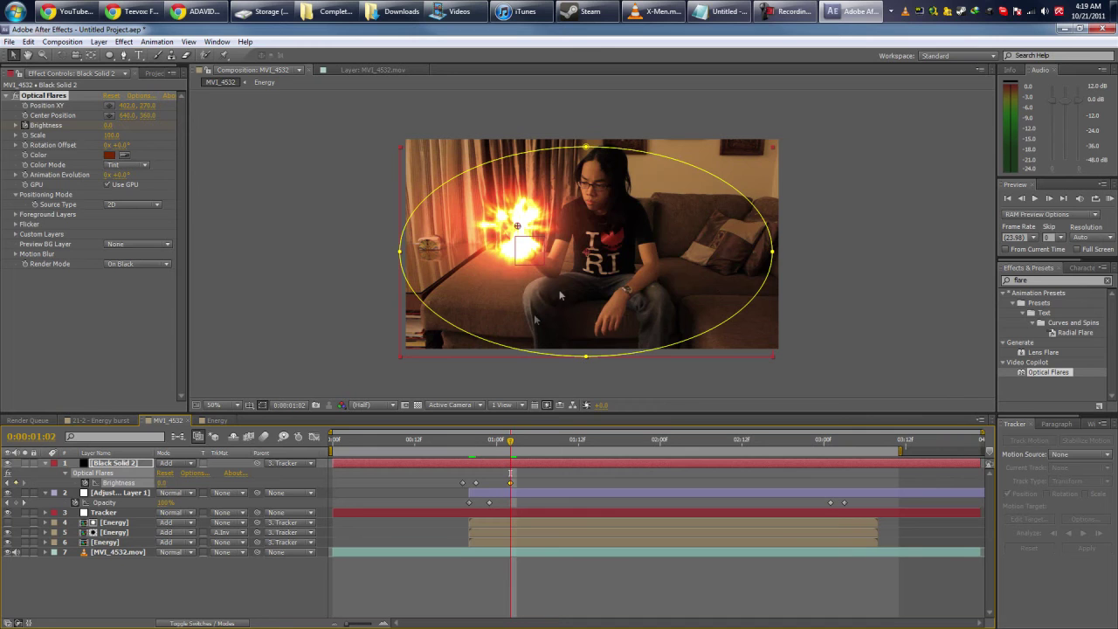
- Inspect the energy ball up close at 0:00:02:12, open the Energy precomposition and slightly reduce the Shine effect's Ray Length
drag(517, 444, 742, 463)
scroll(591, 257, up, 1)
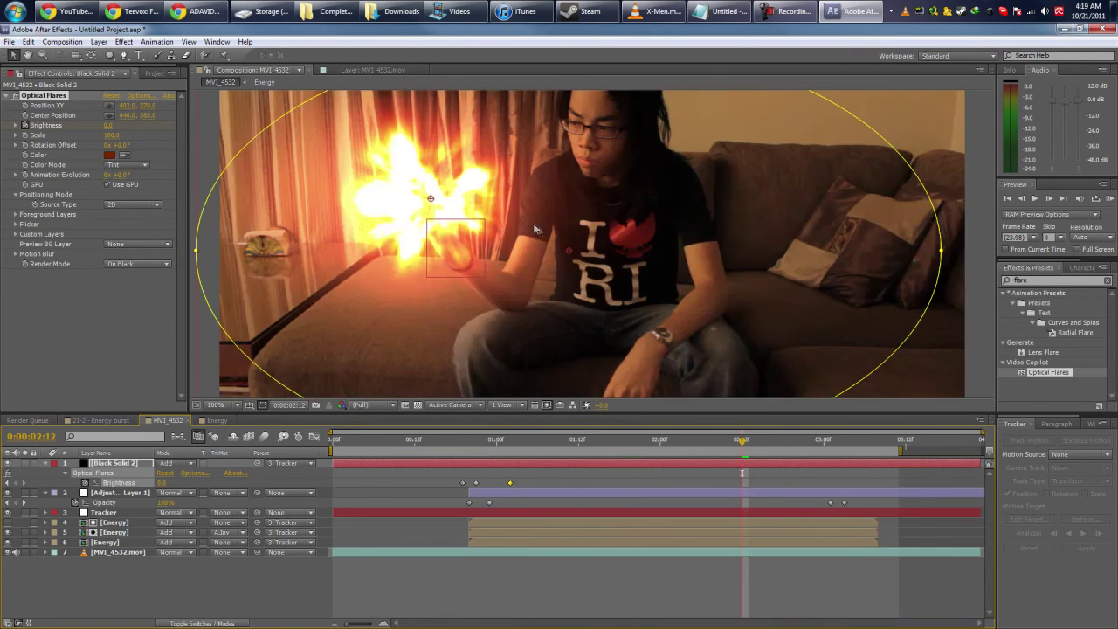
drag(515, 212, 582, 274)
scroll(577, 269, up, 1)
drag(515, 224, 582, 275)
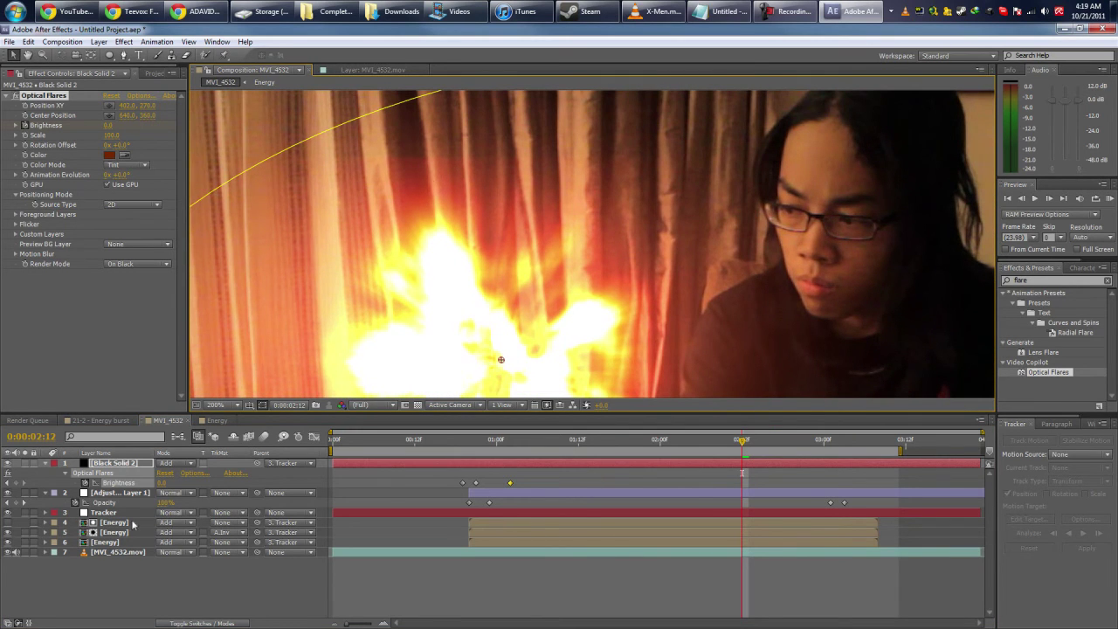
double_click(112, 541)
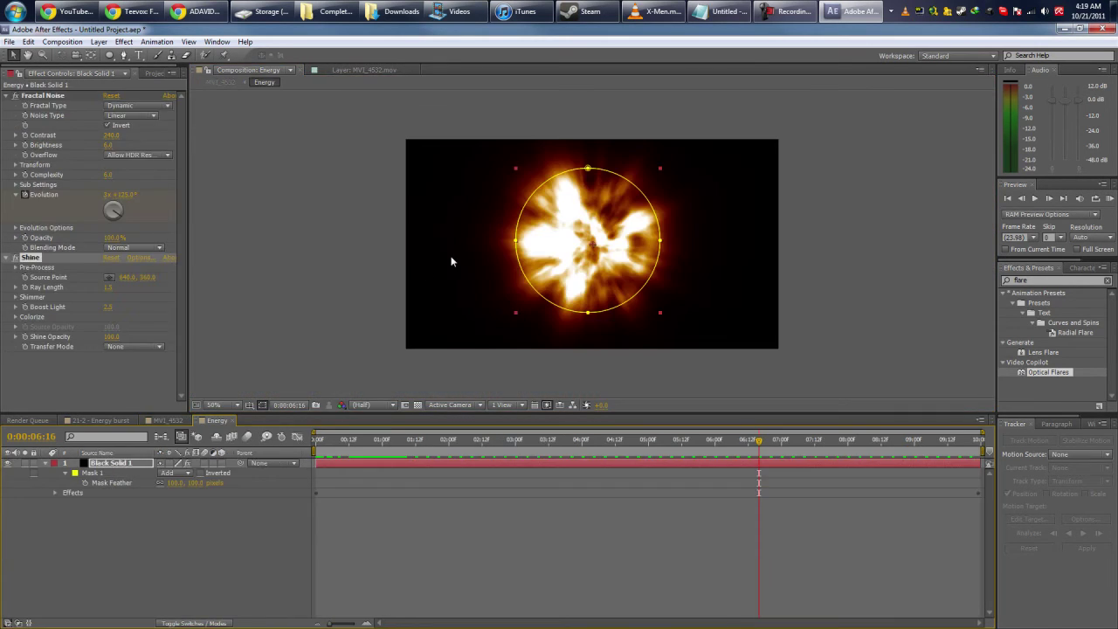
mouse_move(107, 287)
mouse_down()
mouse_move(140, 289)
mouse_move(102, 285)
mouse_up()
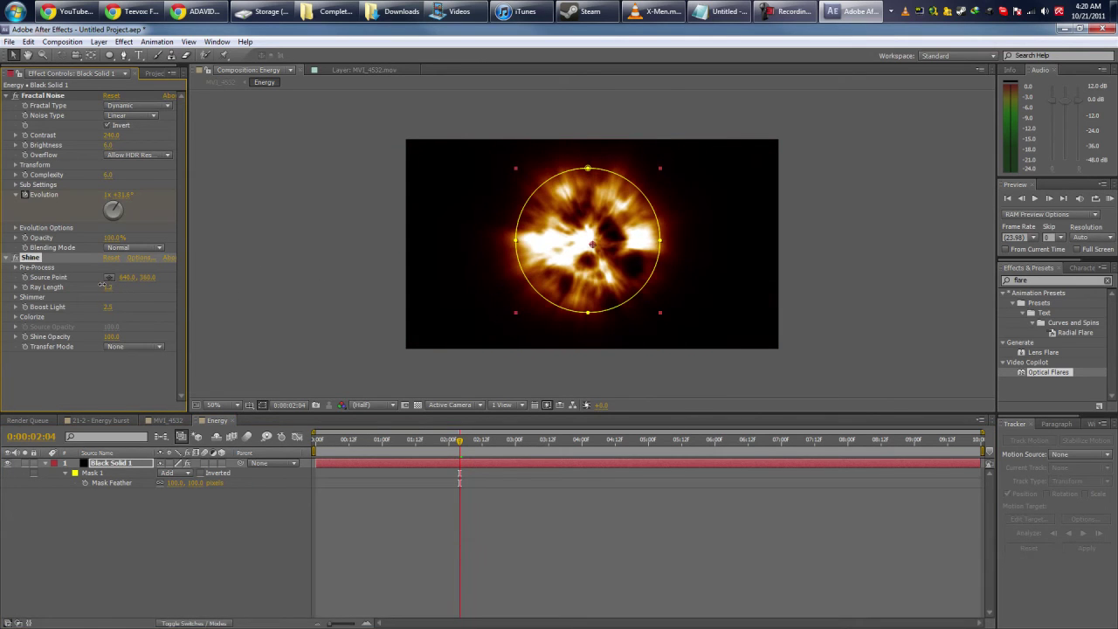
- Return to the MVI_4532 composition, preview the whole effect and display the layer switches in the timeline
click(169, 420)
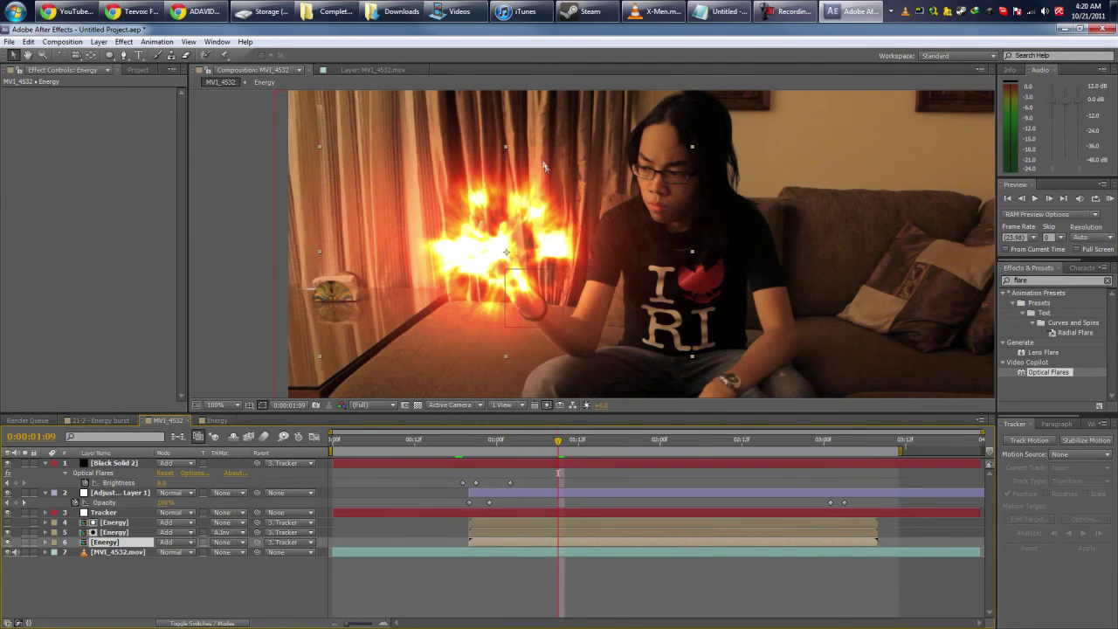
scroll(517, 148, down, 1)
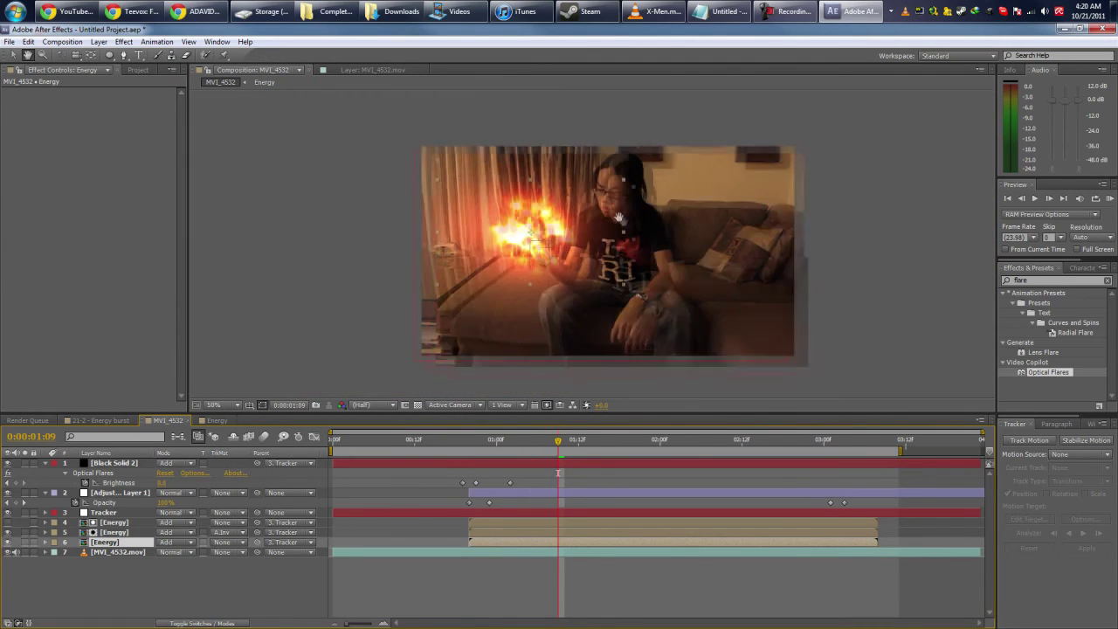
click(442, 440)
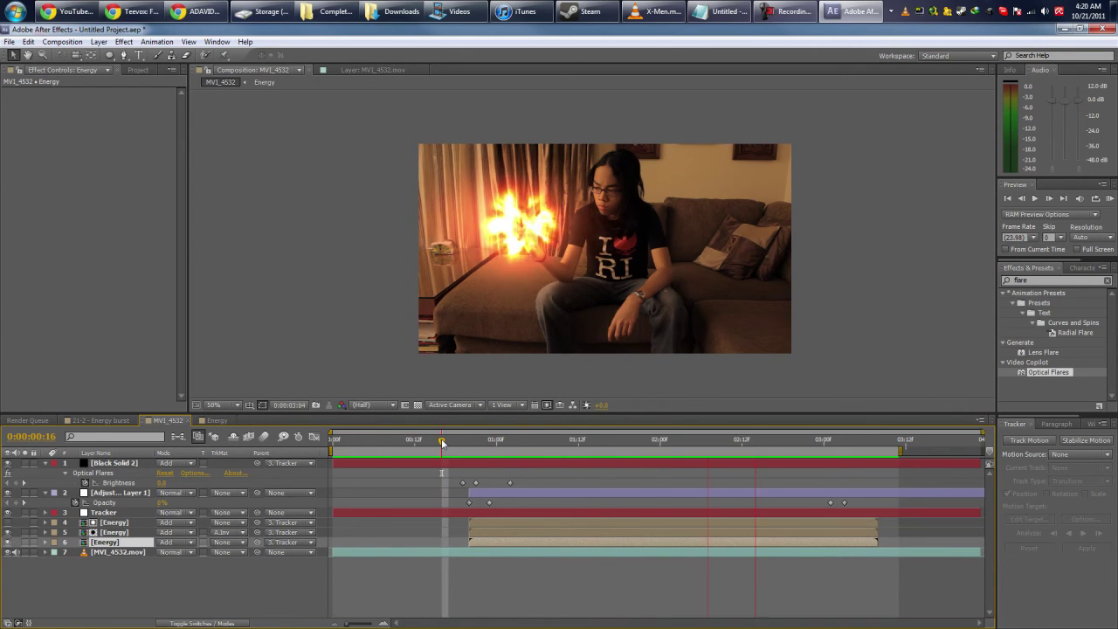
key(space)
key(F4)
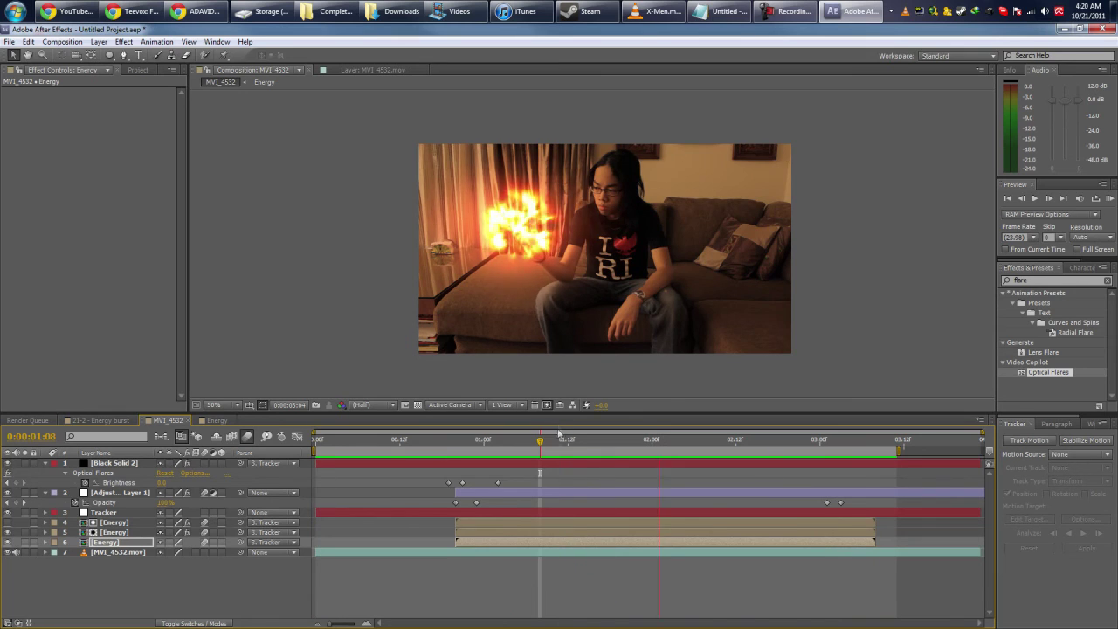
key(space)
click(490, 439)
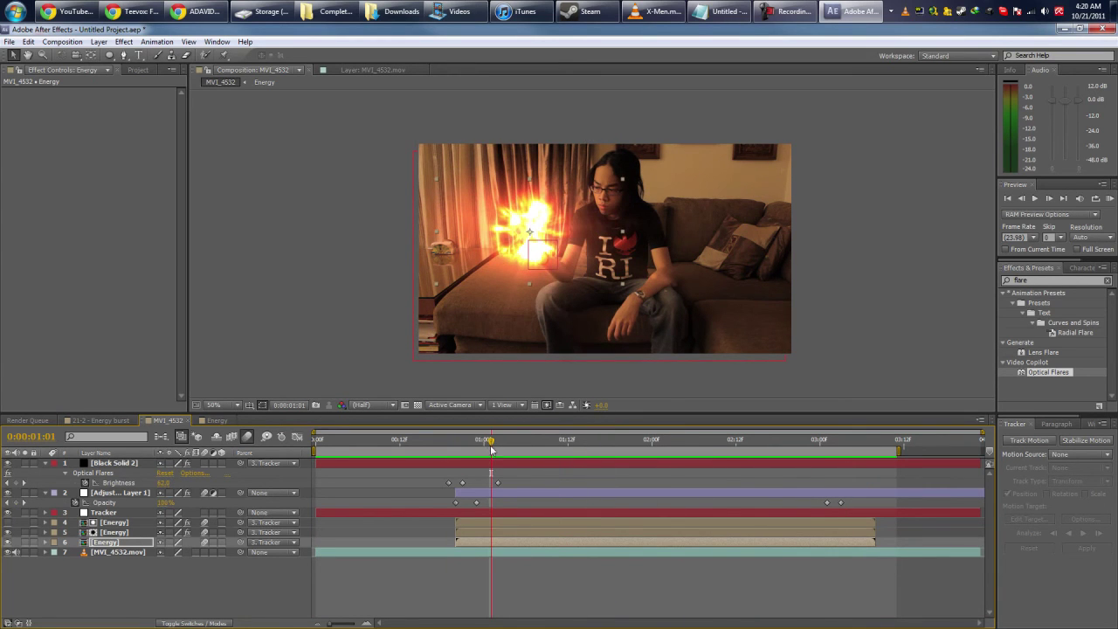
- Scrub through the MVI_4532 composition to review the energy ball from before its appearance to its fade-out
click(736, 450)
click(399, 451)
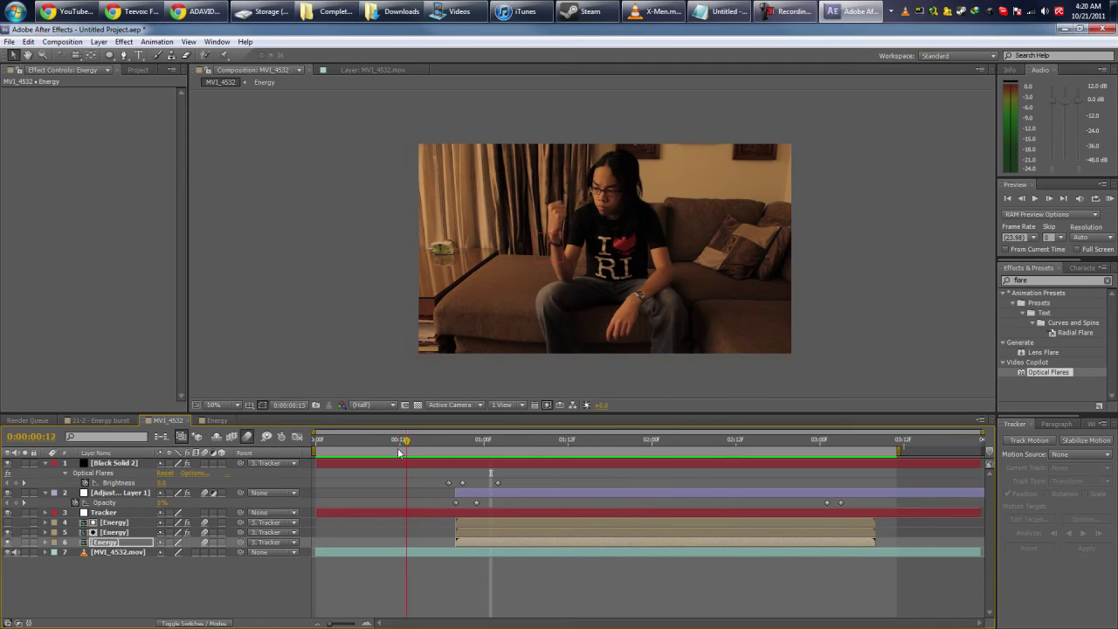
drag(446, 452, 863, 461)
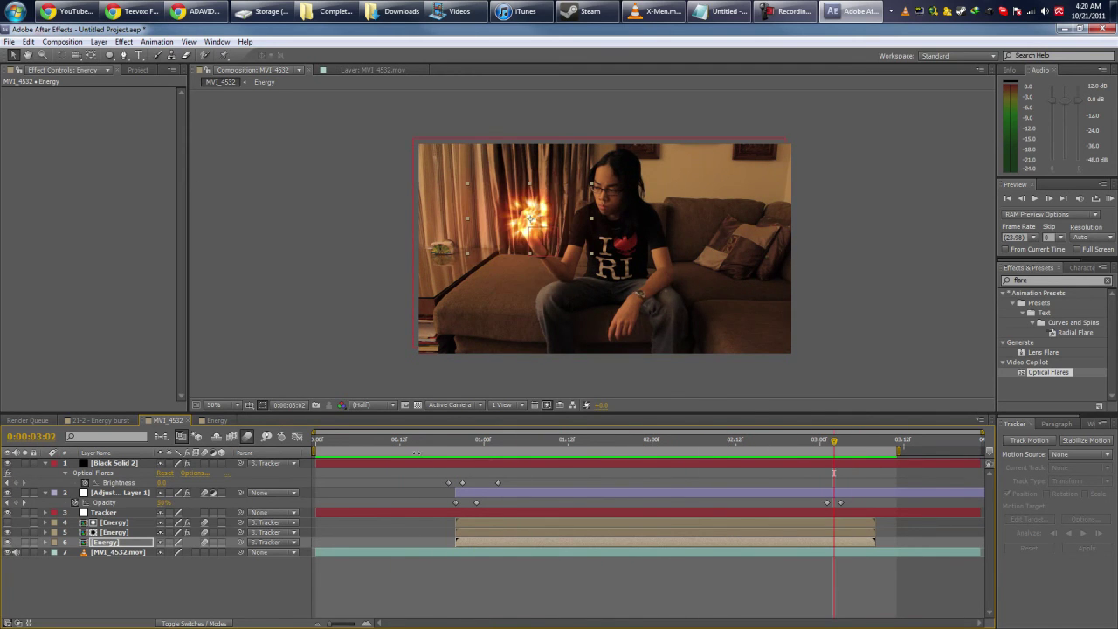
drag(431, 451, 808, 452)
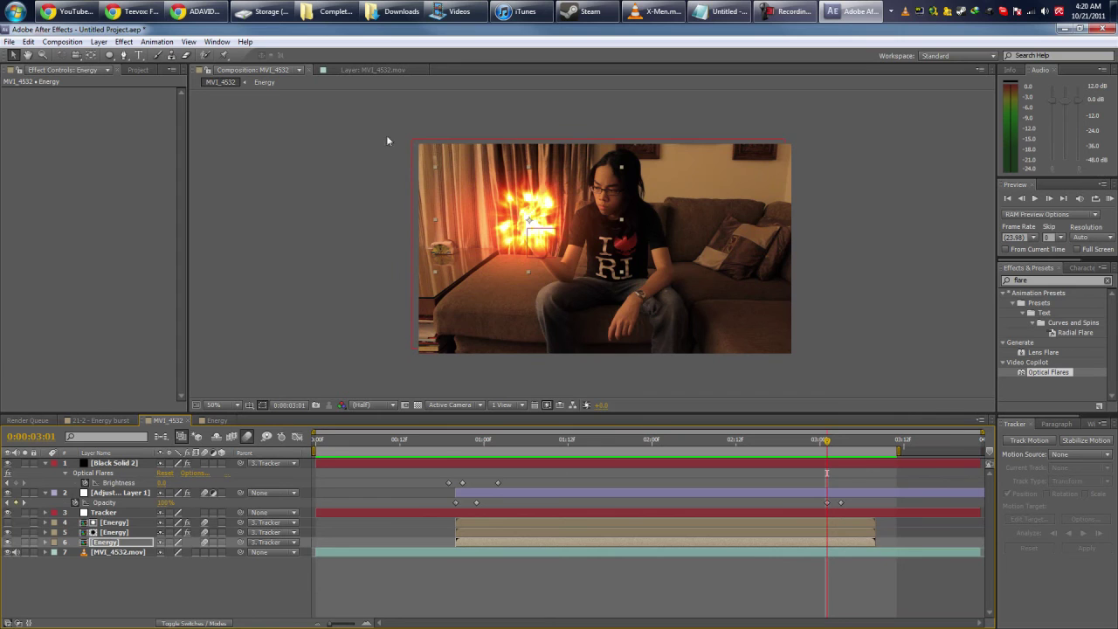
- Open the 21-2 - Energy burst composition and examine the finished flames around the hand up close, playing back the section around 0:00:05:00
click(107, 420)
drag(539, 442, 766, 455)
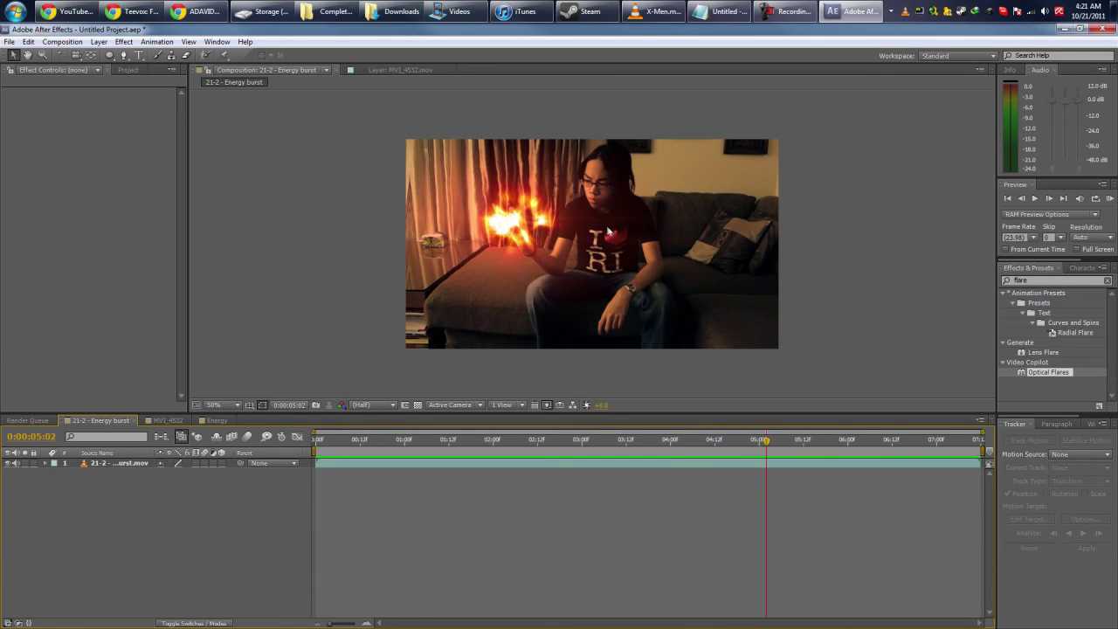
scroll(610, 232, up, 1)
drag(514, 207, 595, 253)
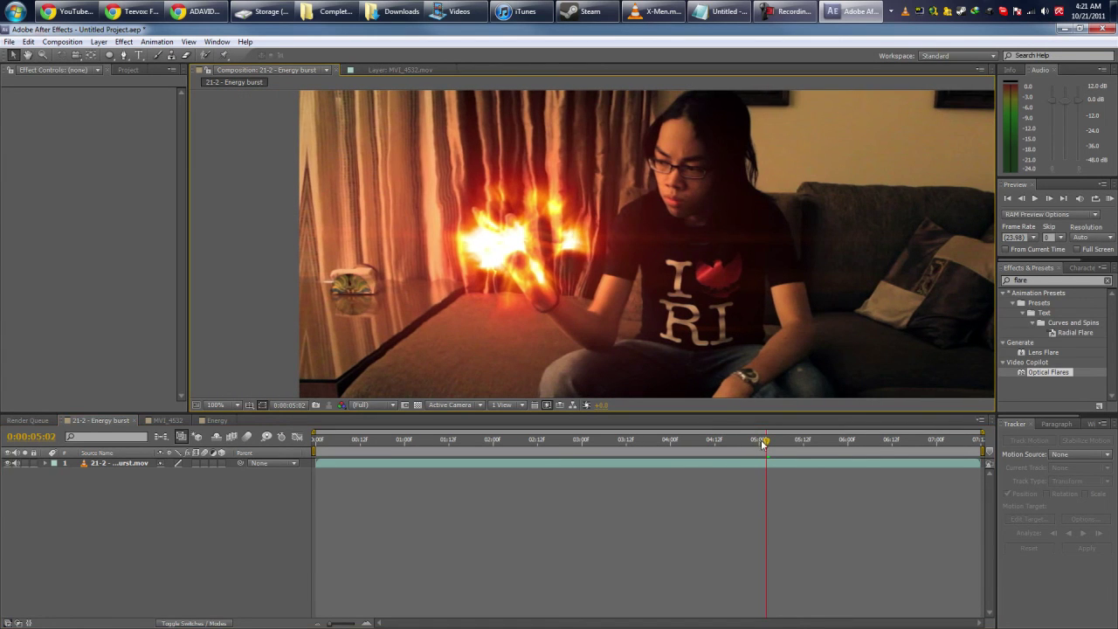
key(space)
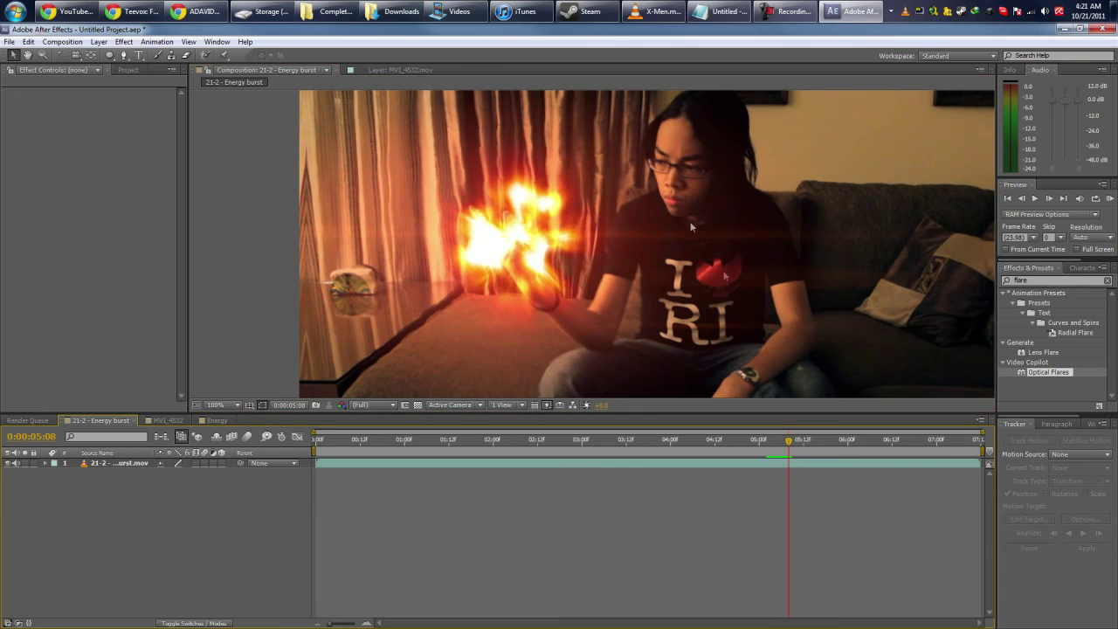
drag(792, 447, 708, 450)
key(space)
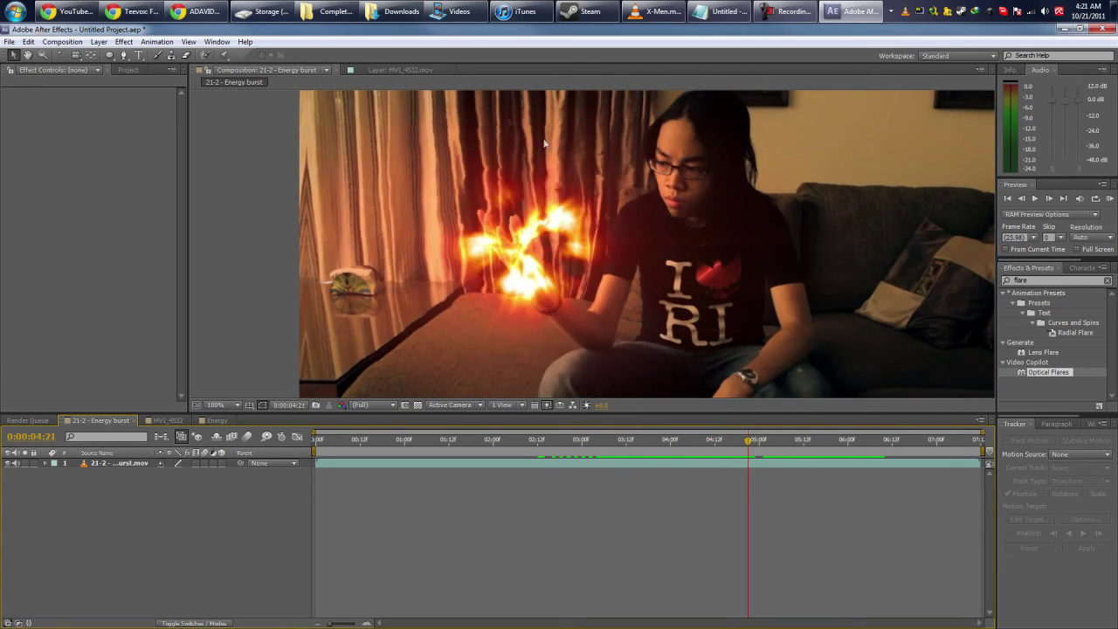
- Scrub through the Energy burst footage to examine the red glow on the clenched fist and the burst up to 0:00:05:06
drag(621, 442, 666, 440)
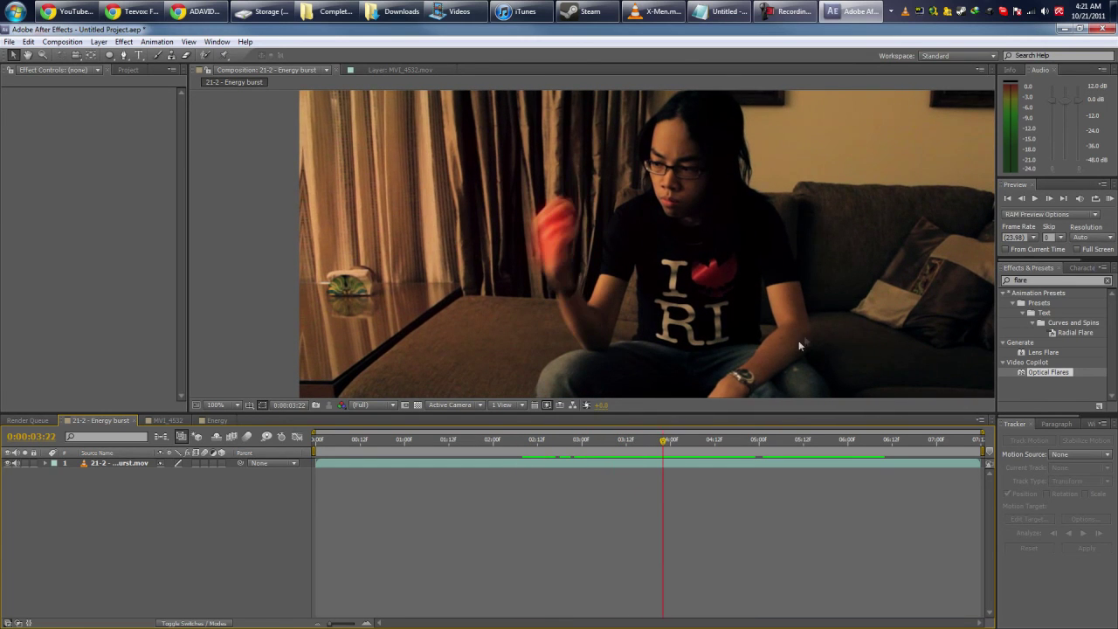
drag(664, 445, 925, 448)
drag(645, 444, 329, 443)
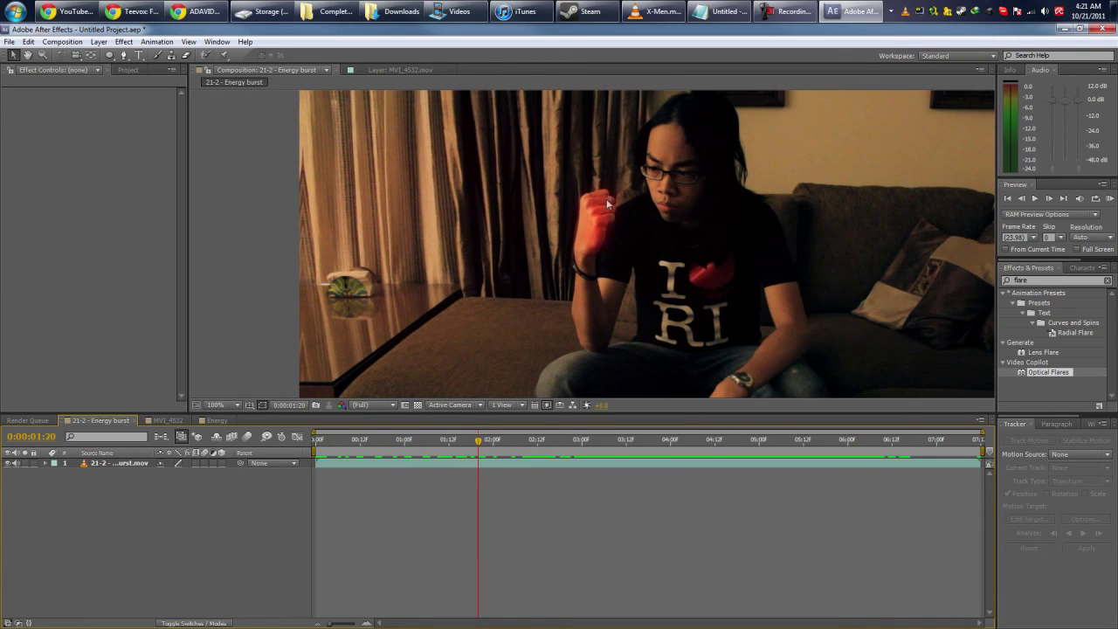
drag(479, 443, 590, 443)
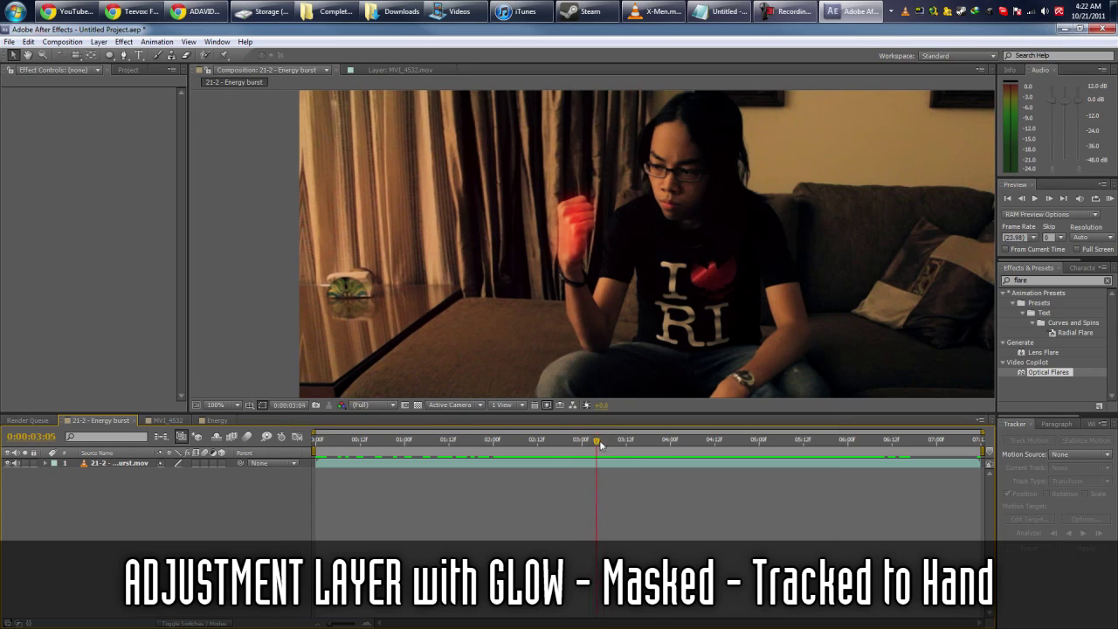
drag(598, 445, 651, 446)
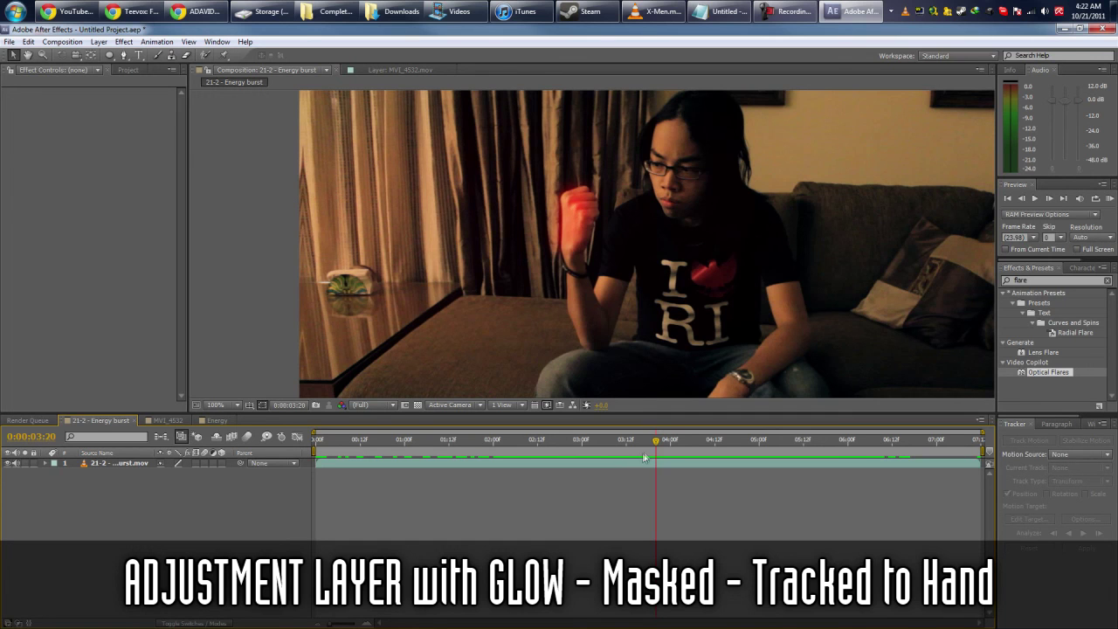
drag(656, 445, 781, 447)
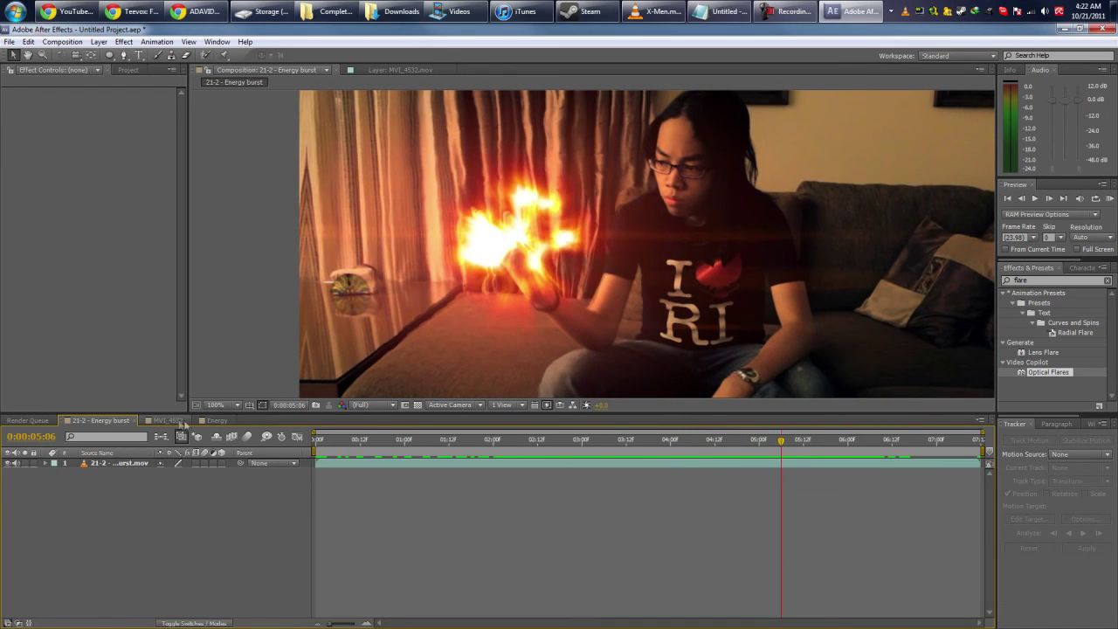
- Return to the MVI_4532 composition, inspect the energy ball up close through 0:00:03:01 and run a RAM preview of the whole effect
click(180, 421)
click(442, 438)
scroll(543, 268, up, 2)
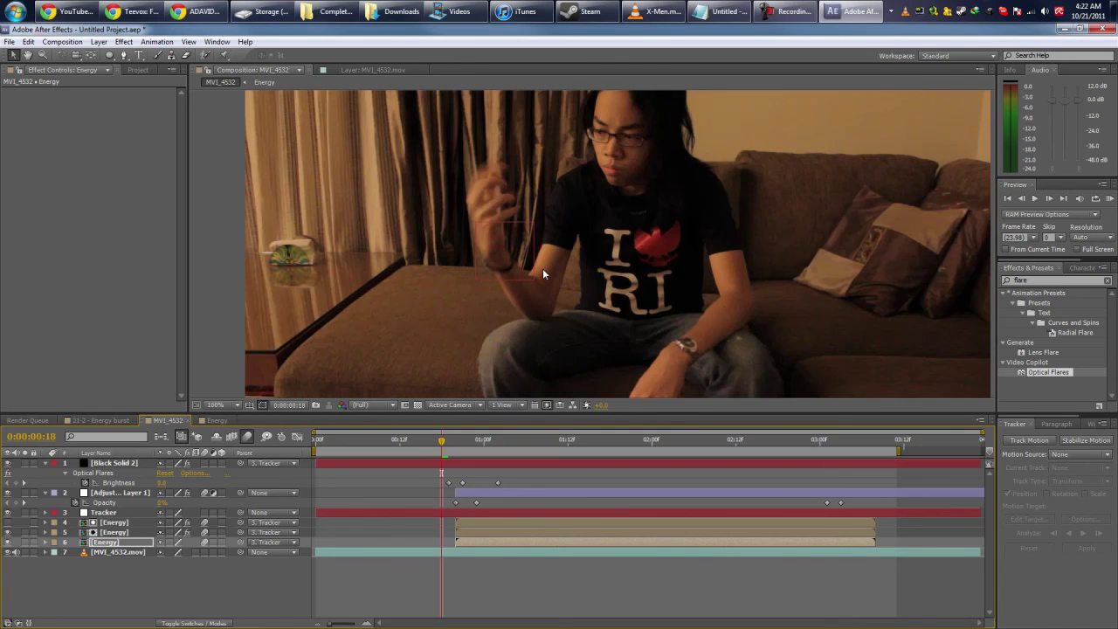
drag(444, 444, 821, 434)
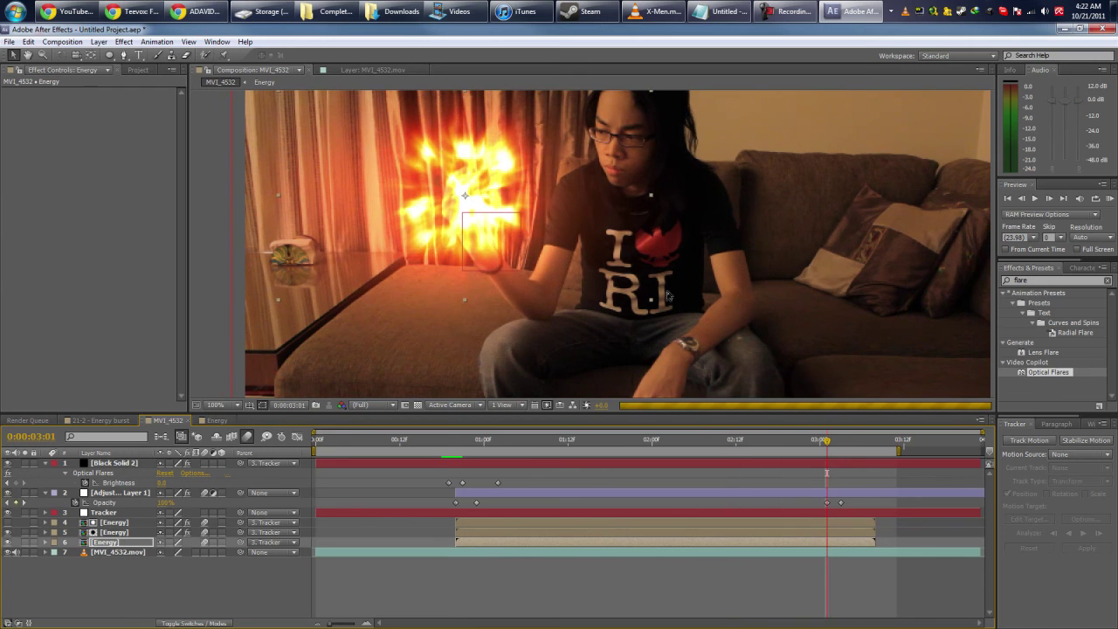
key(comma)
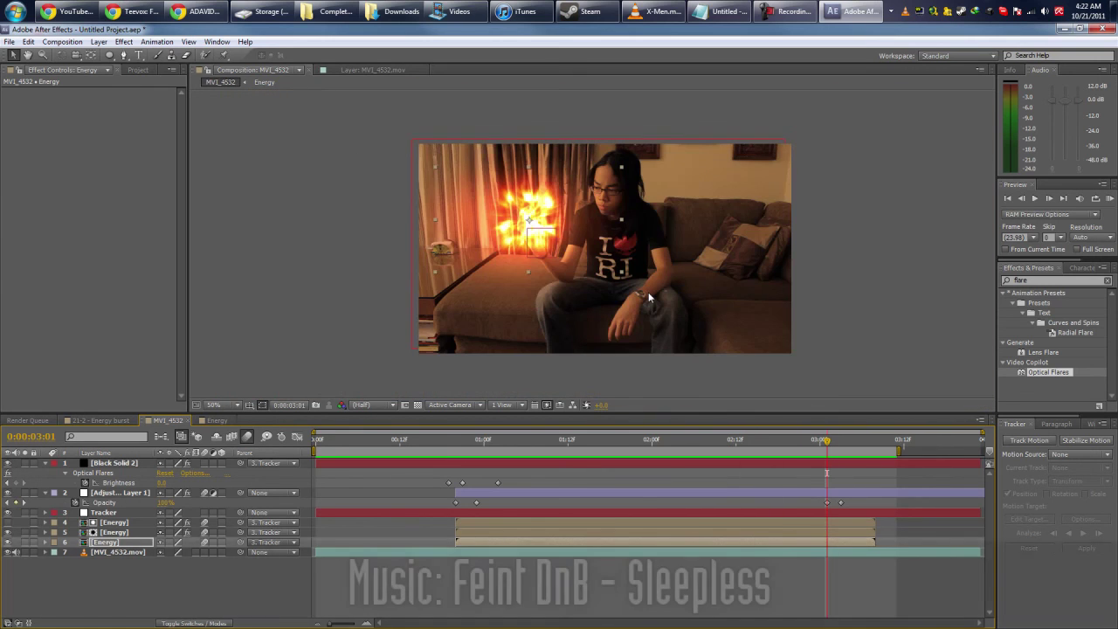
key(KP_0)
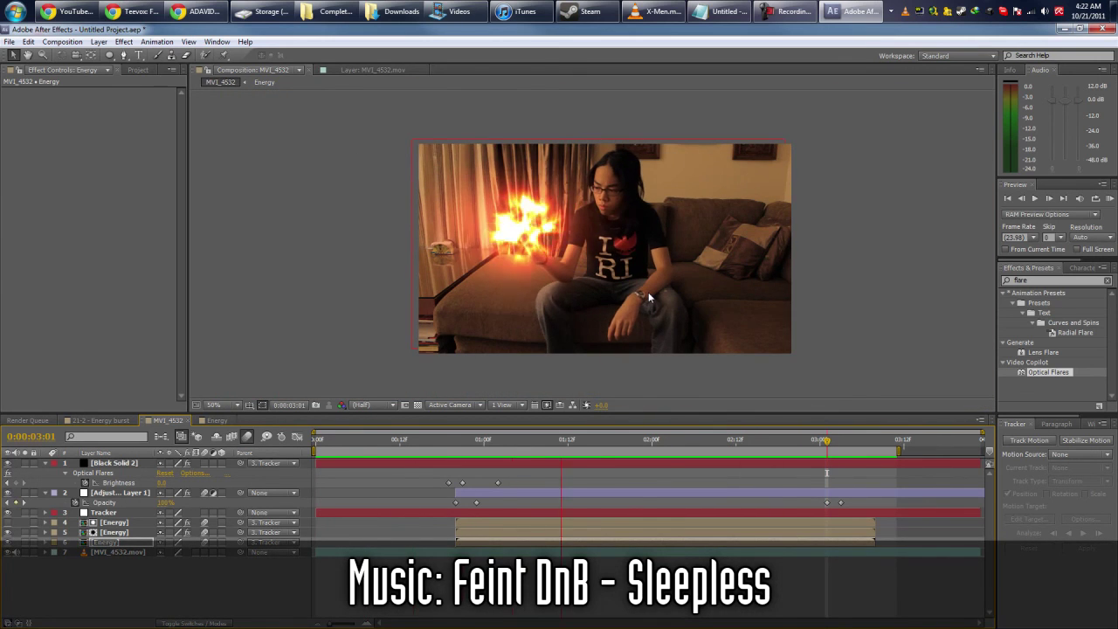